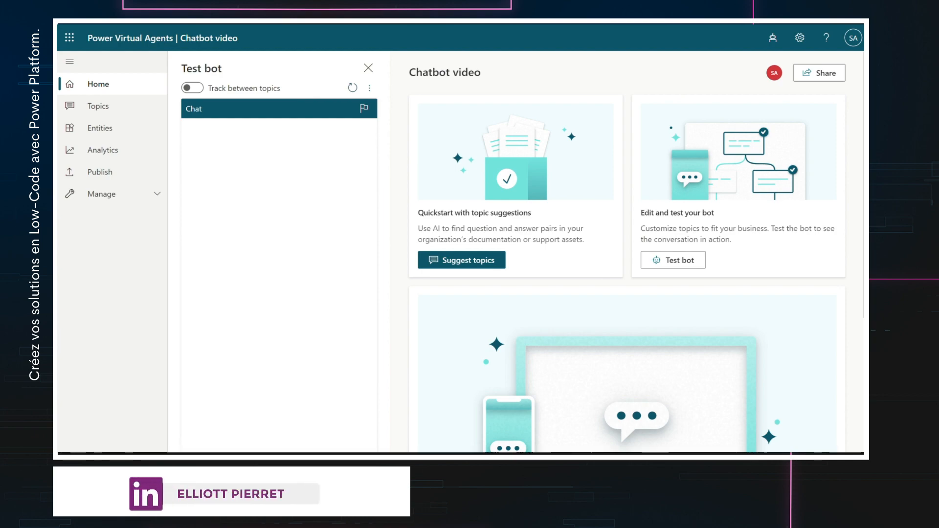
- Send Hello to the test bot, restart the conversation, and show the Topics list
{"action": "key", "text": "Return"}
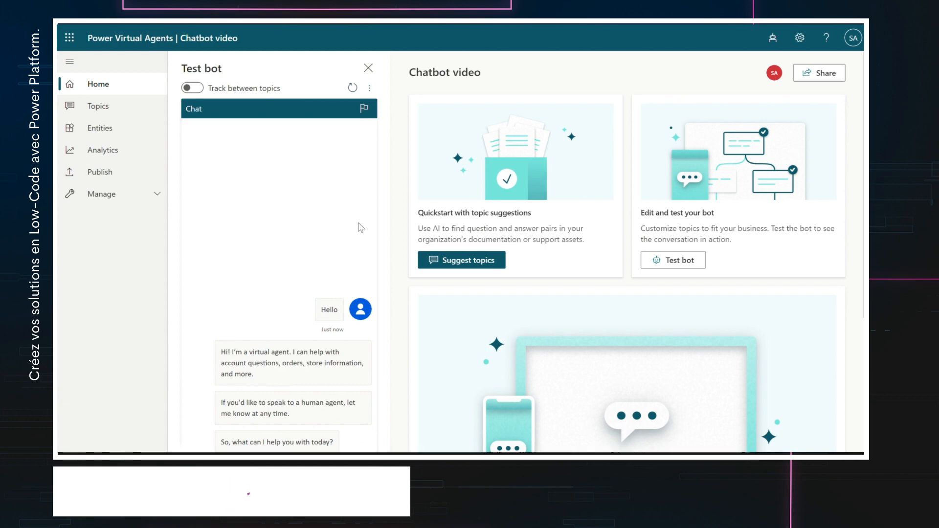
{"action": "left_click", "coordinate": [352, 88]}
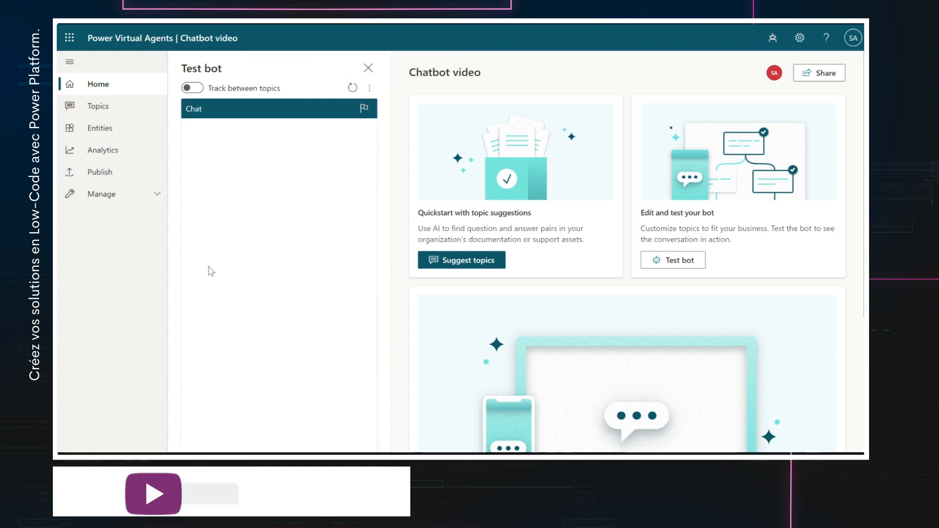
{"action": "left_click", "coordinate": [112, 106]}
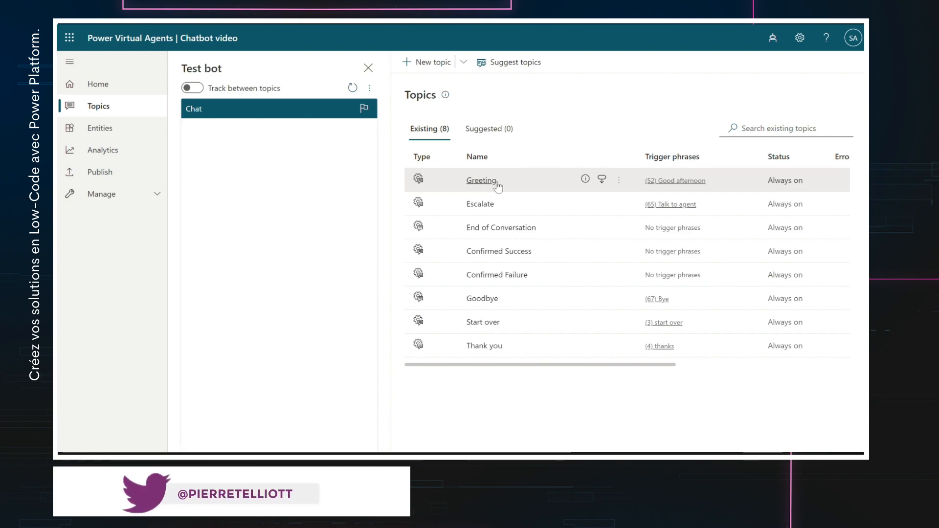
- Open the Greeting topic, test it with Hello and bye messages, then go back to topics
{"action": "left_click", "coordinate": [481, 181]}
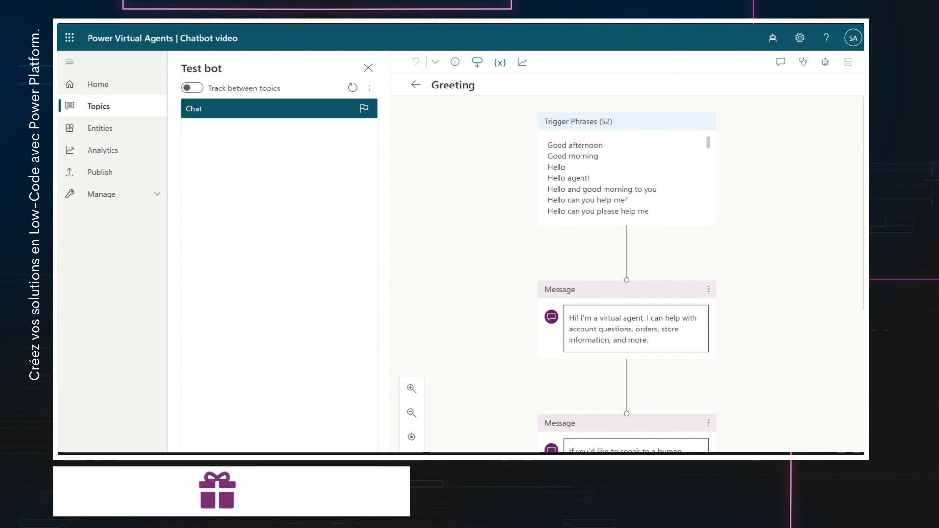
{"action": "type", "text": "Hello"}
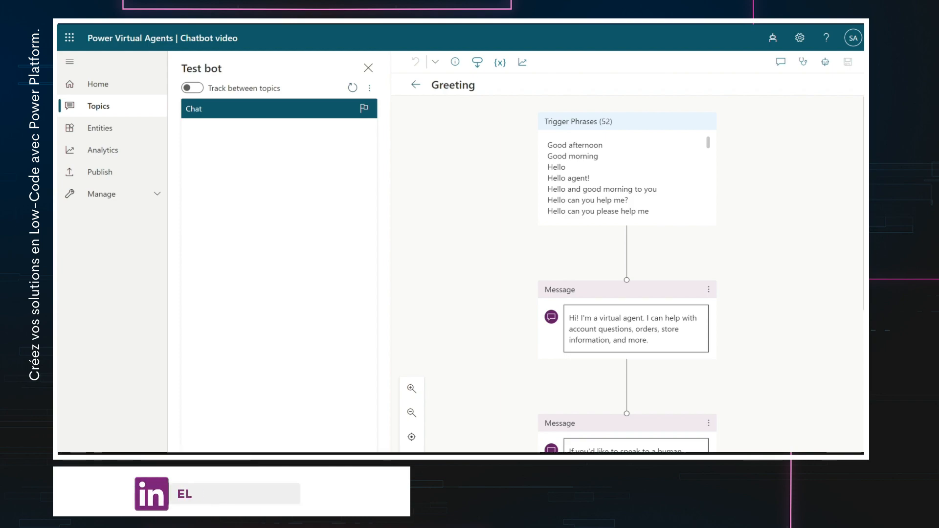
{"action": "key", "text": "Return"}
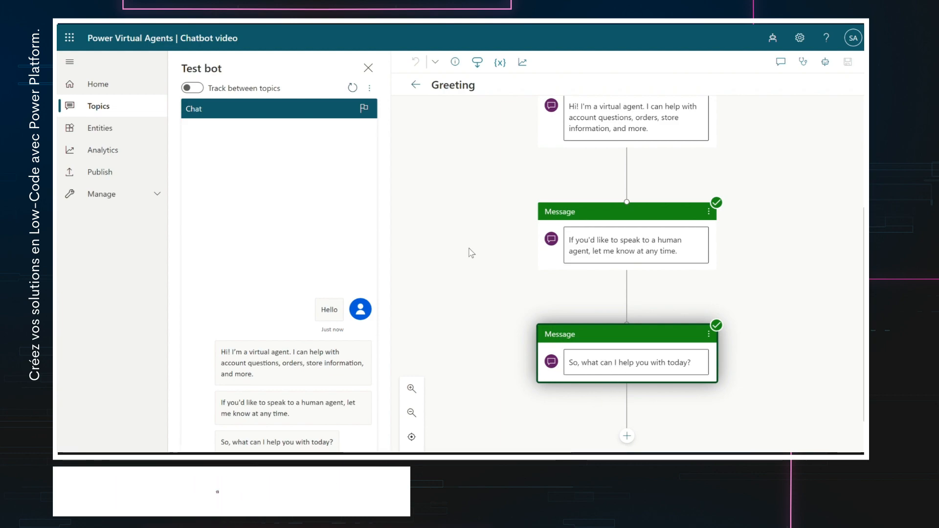
{"action": "left_click", "coordinate": [743, 338]}
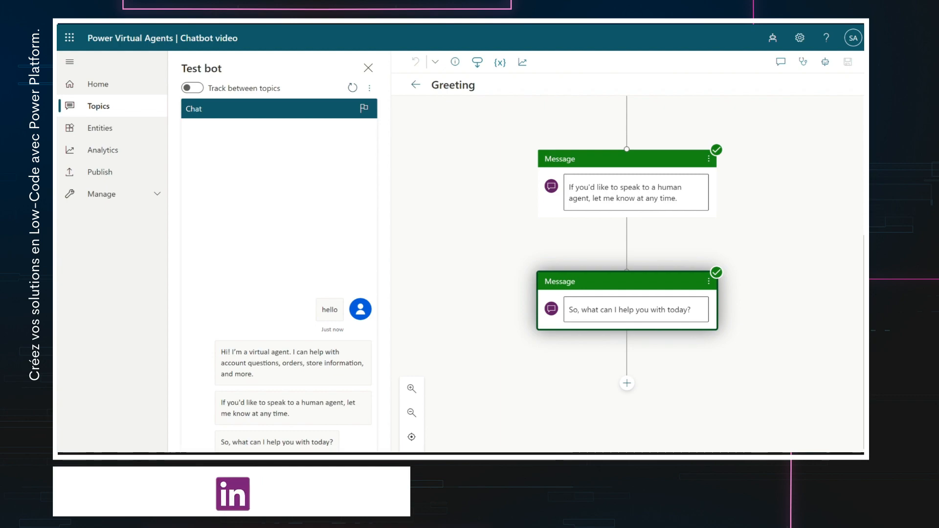
{"action": "key", "text": "Return"}
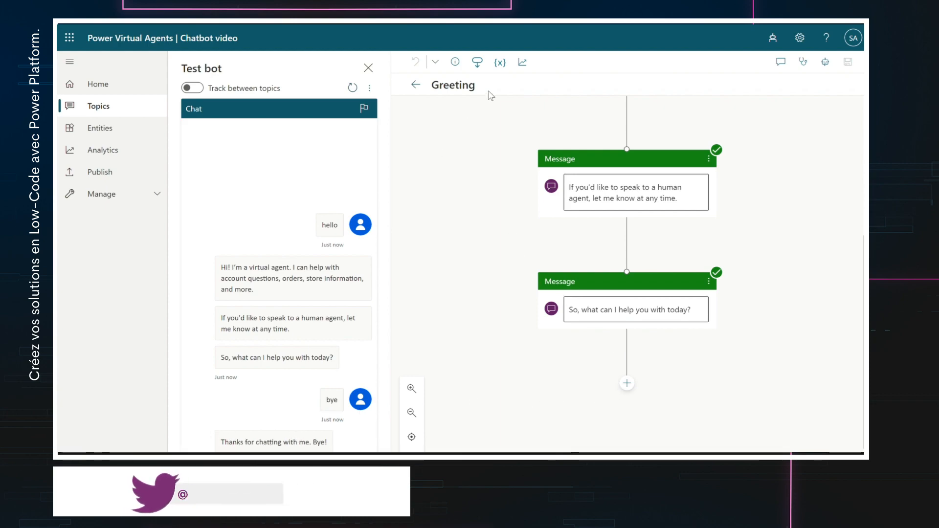
{"action": "left_click", "coordinate": [415, 85]}
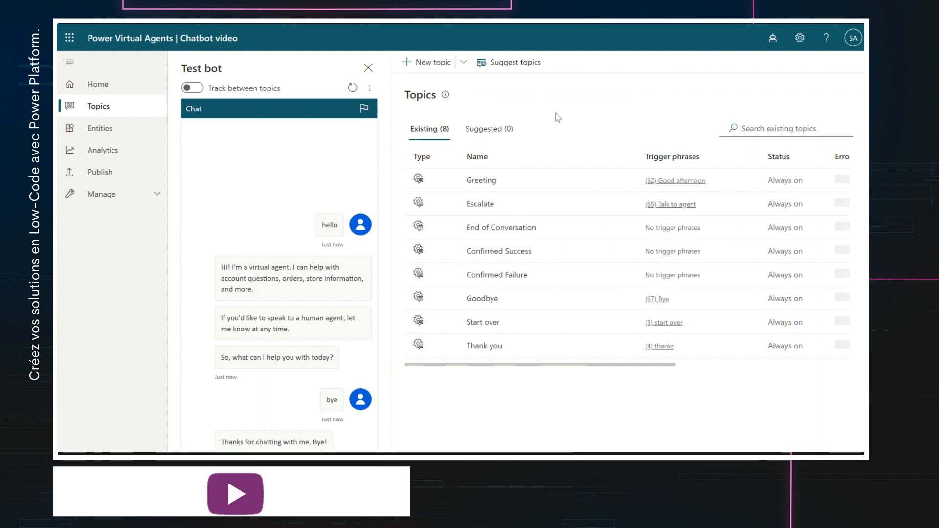
{"action": "left_click", "coordinate": [483, 299]}
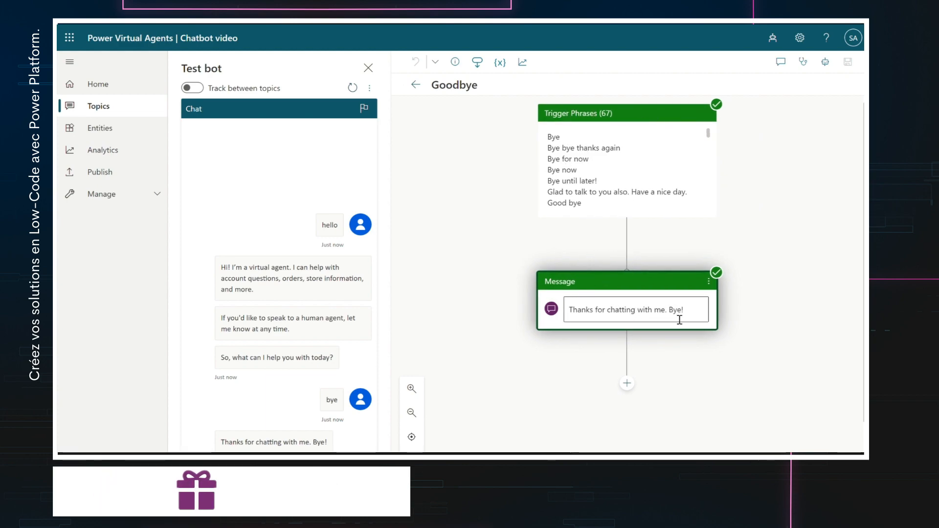
{"action": "left_click", "coordinate": [416, 84]}
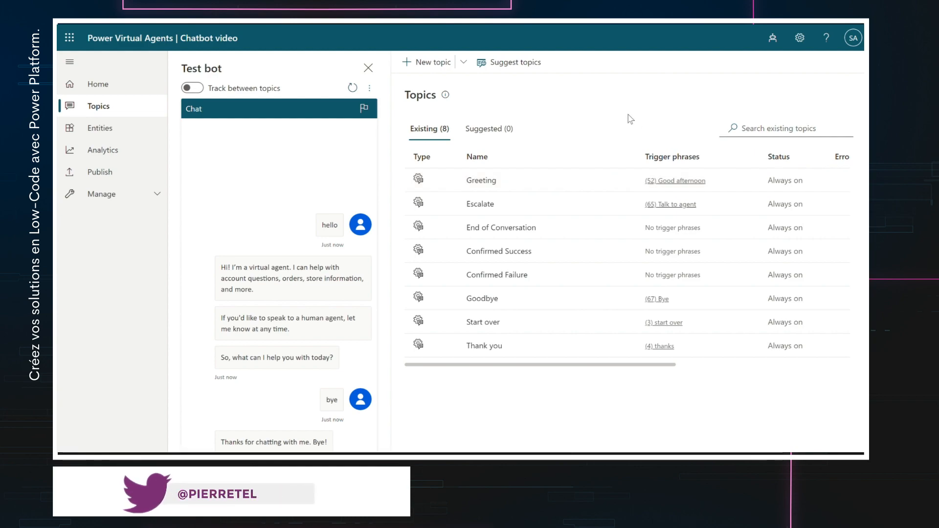
{"action": "left_click", "coordinate": [486, 182]}
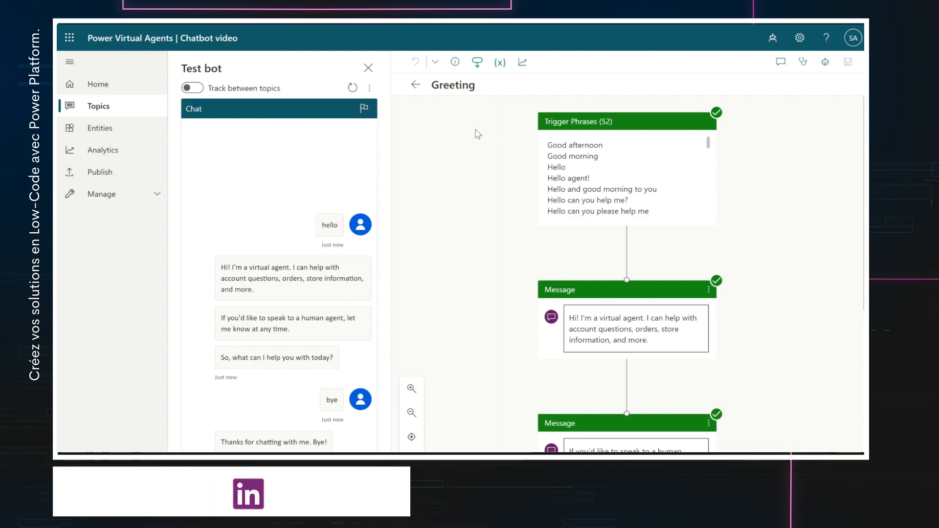
{"action": "left_click", "coordinate": [417, 87]}
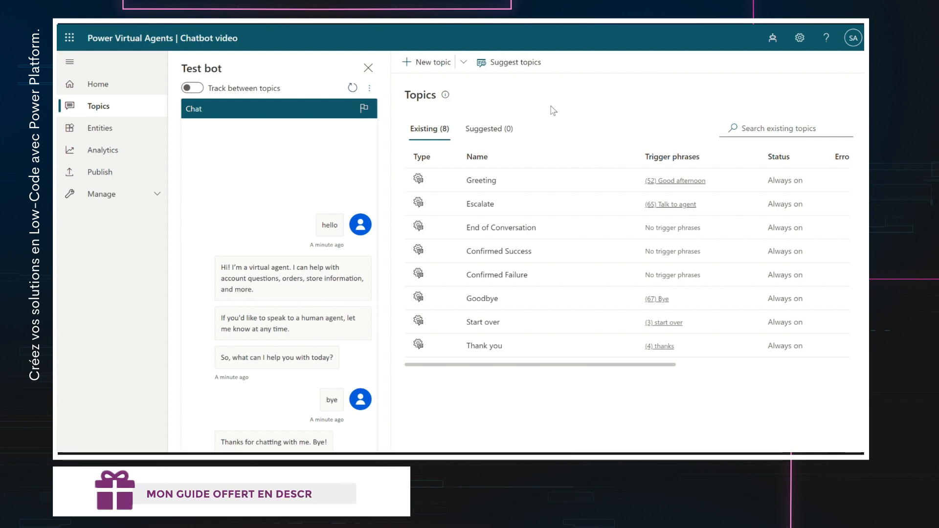
- Create a new topic with trigger phrases 'Ouverture' and 'Horraires d'ouverture'
{"action": "left_click", "coordinate": [431, 65]}
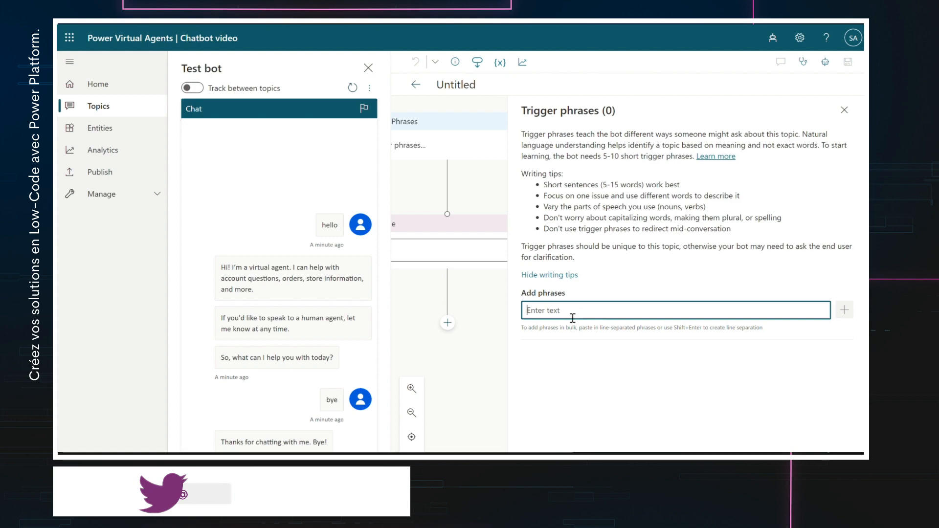
{"action": "type", "text": "Ouvert"}
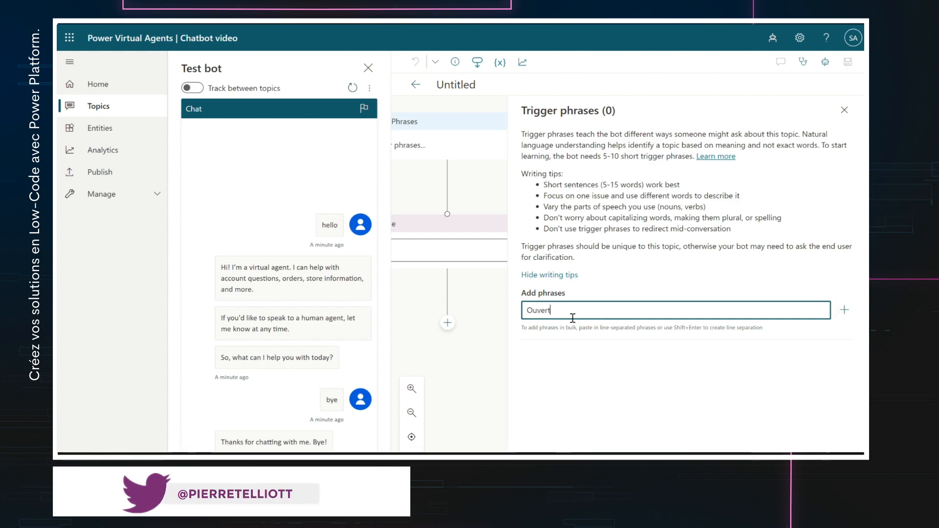
{"action": "type", "text": "ure"}
{"action": "key", "text": "Return"}
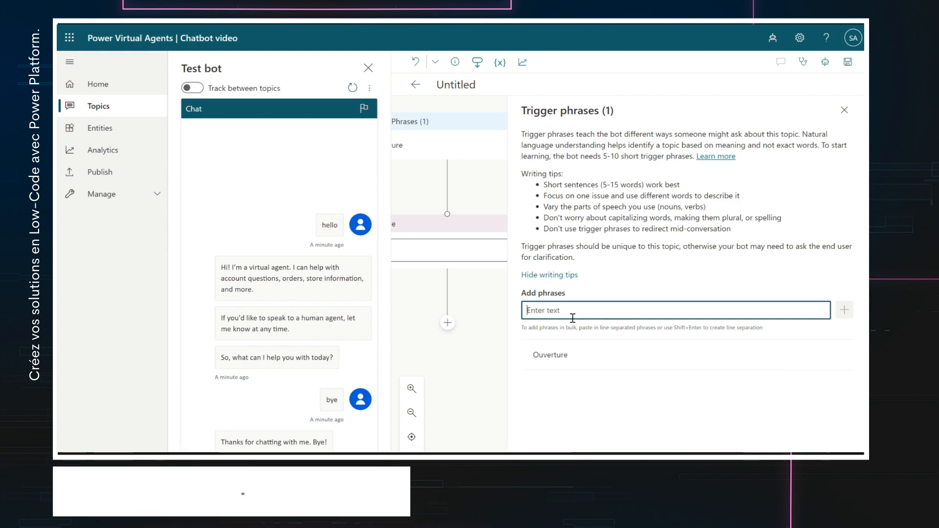
{"action": "type", "text": "Horraires d'ouv"}
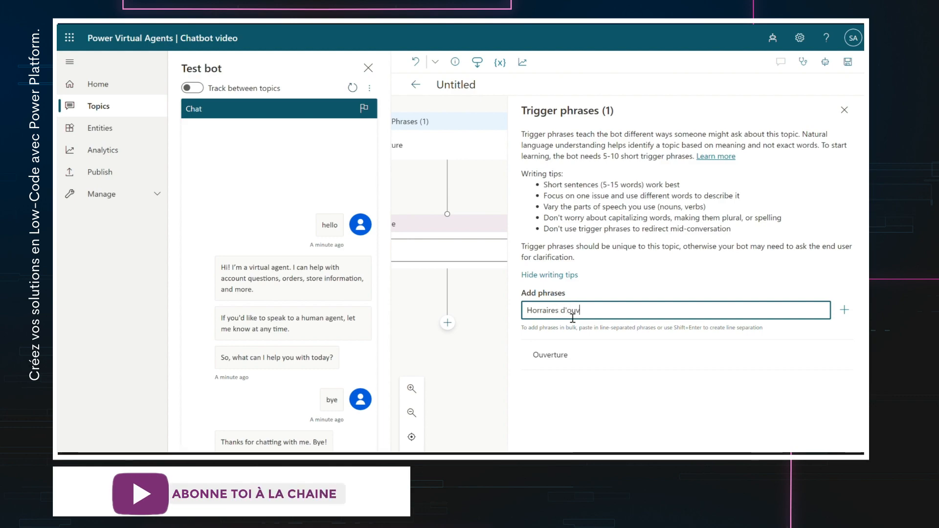
{"action": "type", "text": "erture"}
{"action": "key", "text": "Return"}
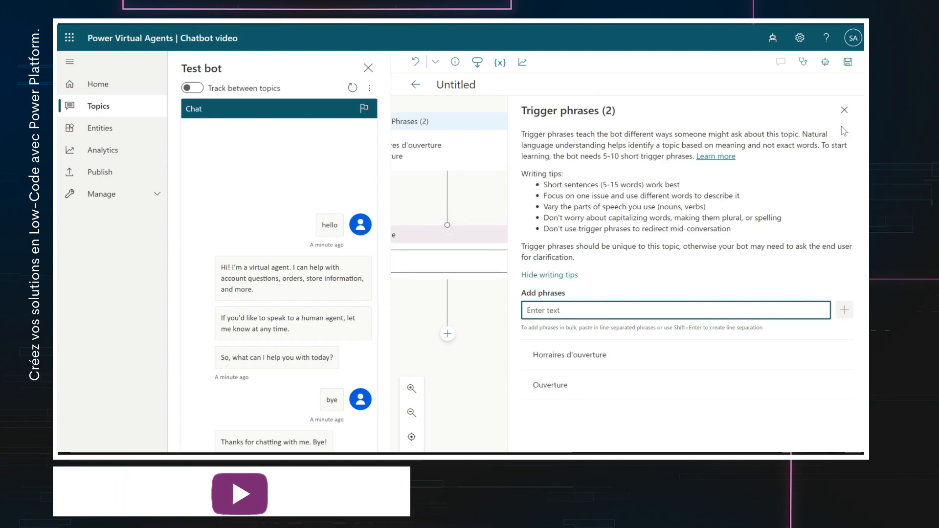
{"action": "left_click", "coordinate": [844, 116]}
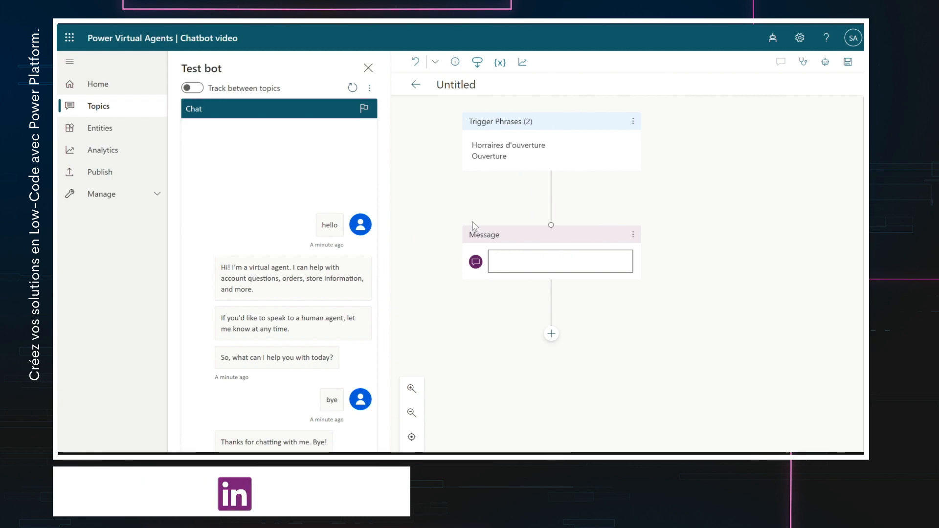
- Discard the unsaved topic, inspect the Age and City entity details, then go to Analytics
{"action": "left_click", "coordinate": [120, 130]}
{"action": "left_click", "coordinate": [527, 83]}
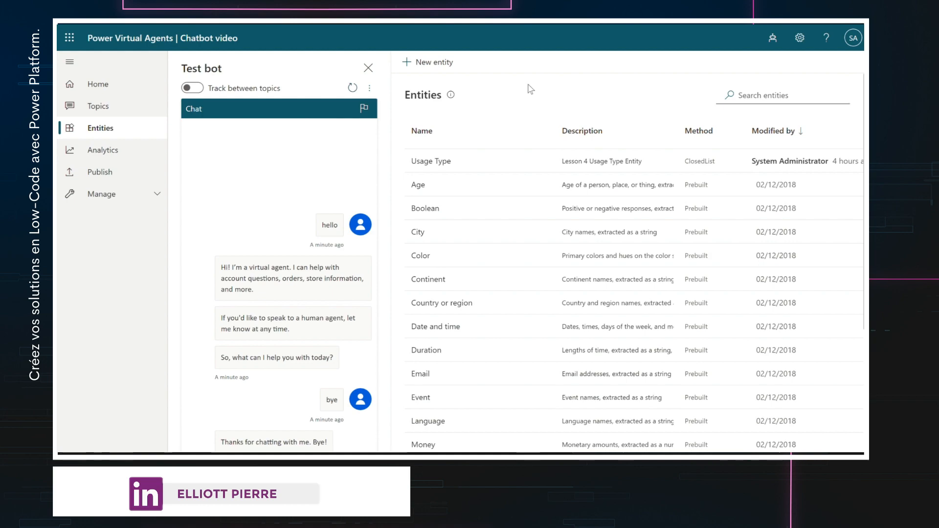
{"action": "left_click", "coordinate": [422, 188]}
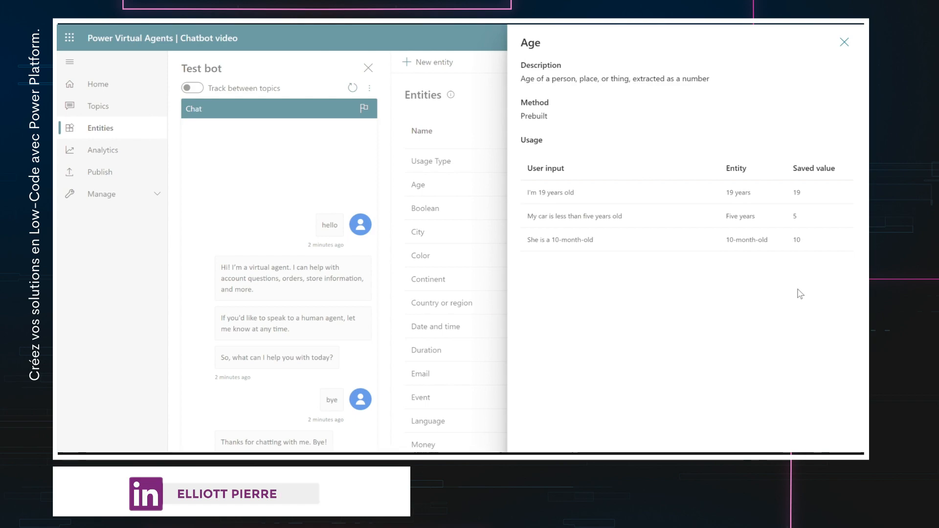
{"action": "left_click", "coordinate": [844, 42]}
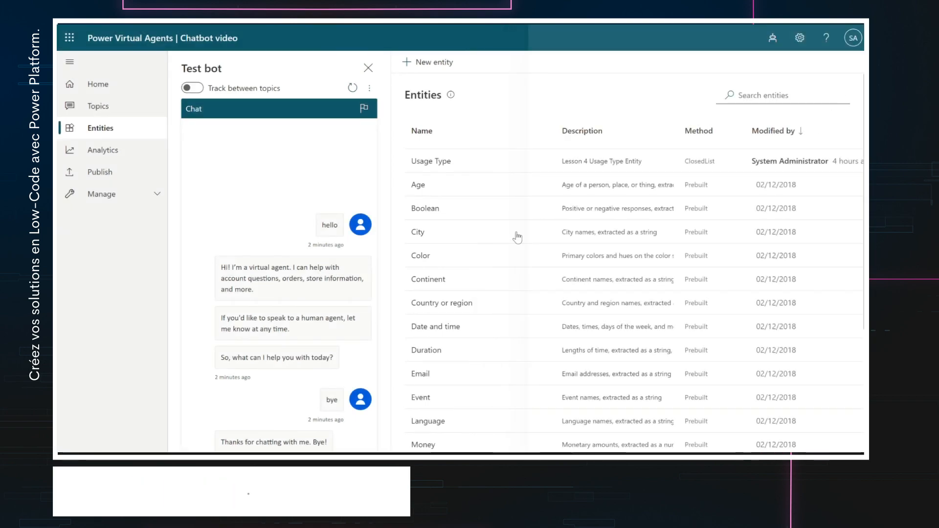
{"action": "left_click", "coordinate": [421, 236]}
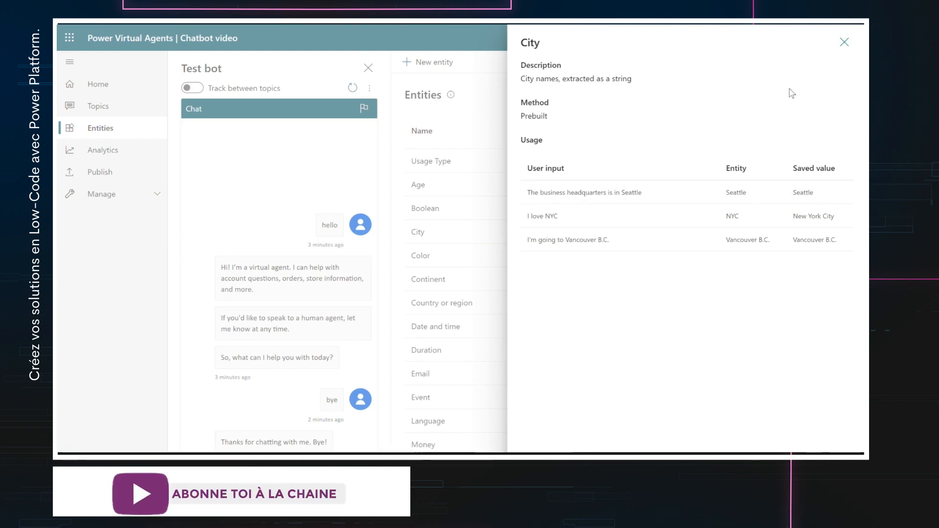
{"action": "left_click", "coordinate": [844, 42]}
{"action": "left_click", "coordinate": [98, 158]}
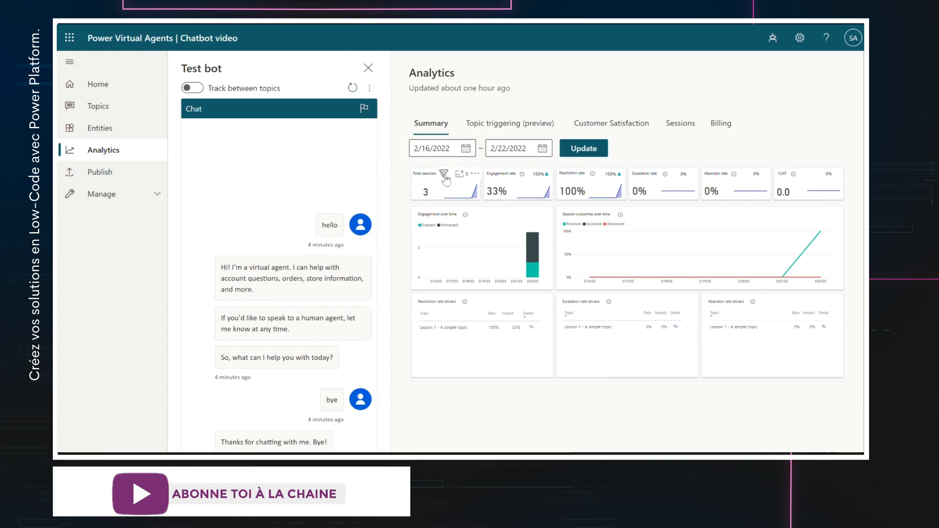
- Switch Analytics to the Topic triggering (preview) tab
{"action": "mouse_move", "coordinate": [445, 178]}
{"action": "left_click", "coordinate": [506, 134]}
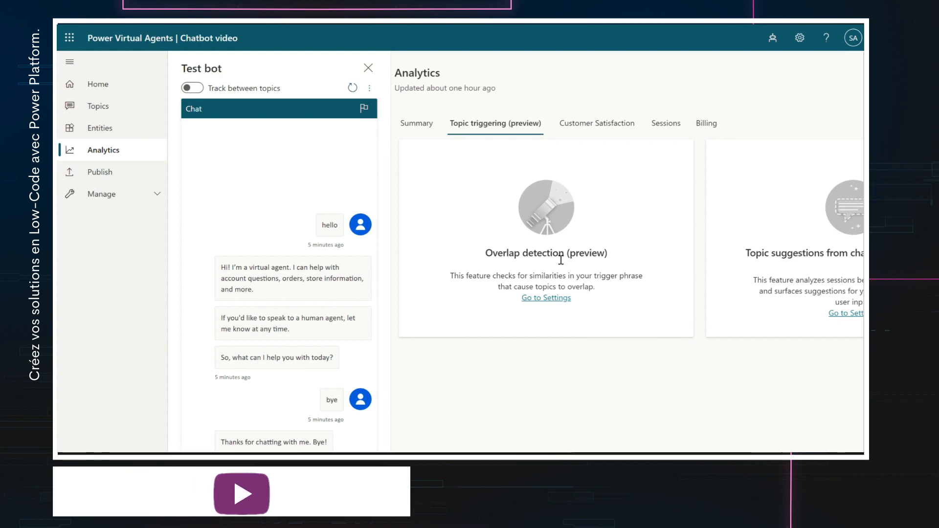
- Browse the Customer satisfaction and Sessions analytics, ending on Billing with 0 billed sessions
{"action": "scroll", "coordinate": [561, 260], "scroll_direction": "right", "scroll_amount": 3}
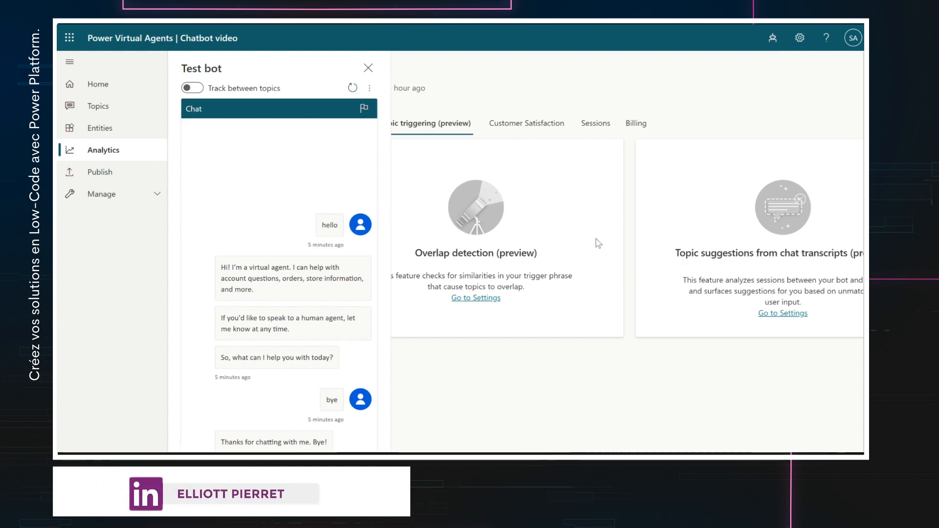
{"action": "left_click", "coordinate": [541, 125]}
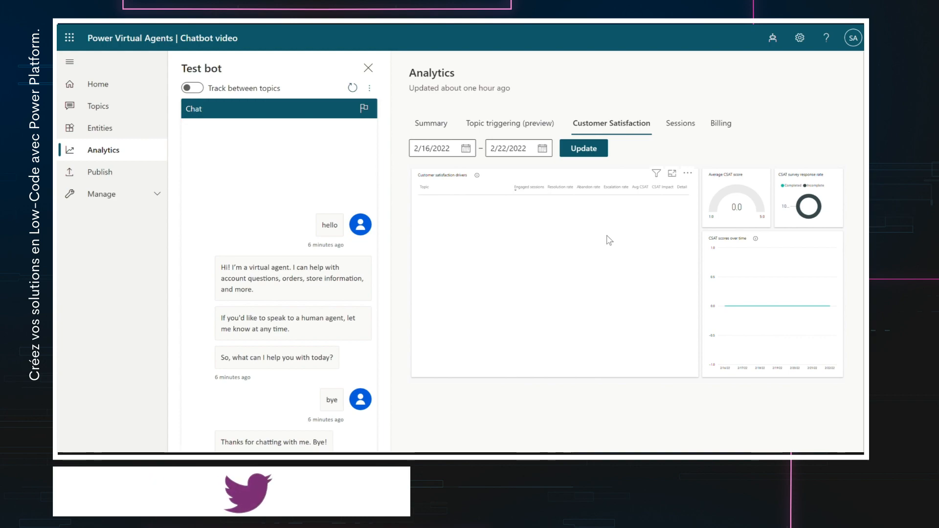
{"action": "left_click", "coordinate": [683, 128]}
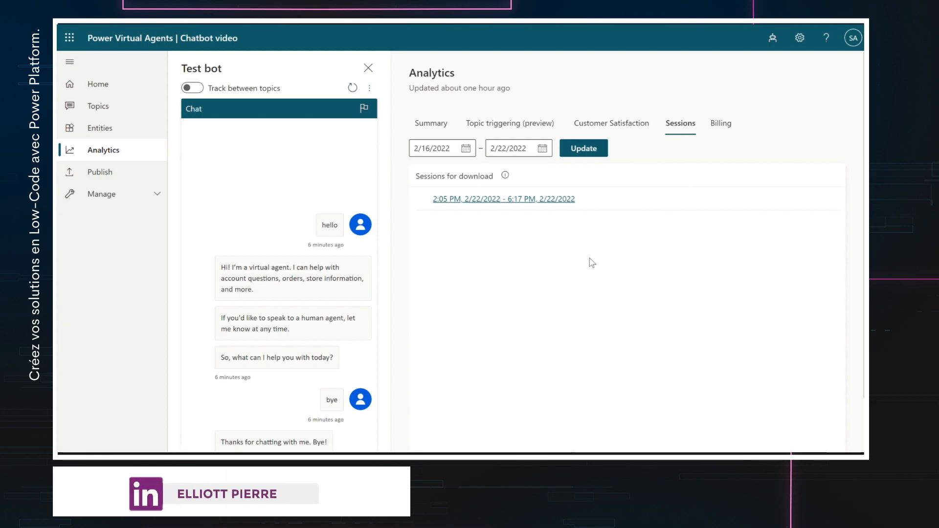
{"action": "left_click", "coordinate": [725, 125]}
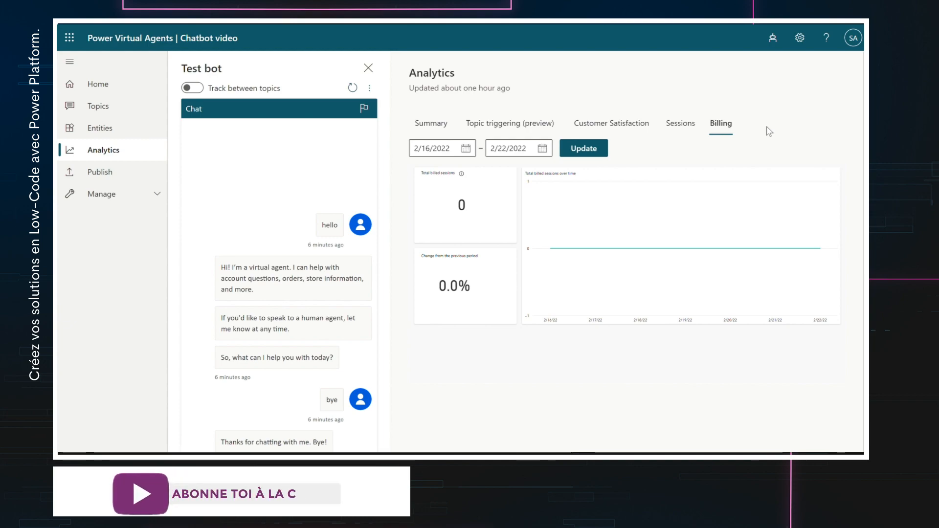
- Publish the bot's latest content from the Publish page and confirm
{"action": "left_click", "coordinate": [78, 178]}
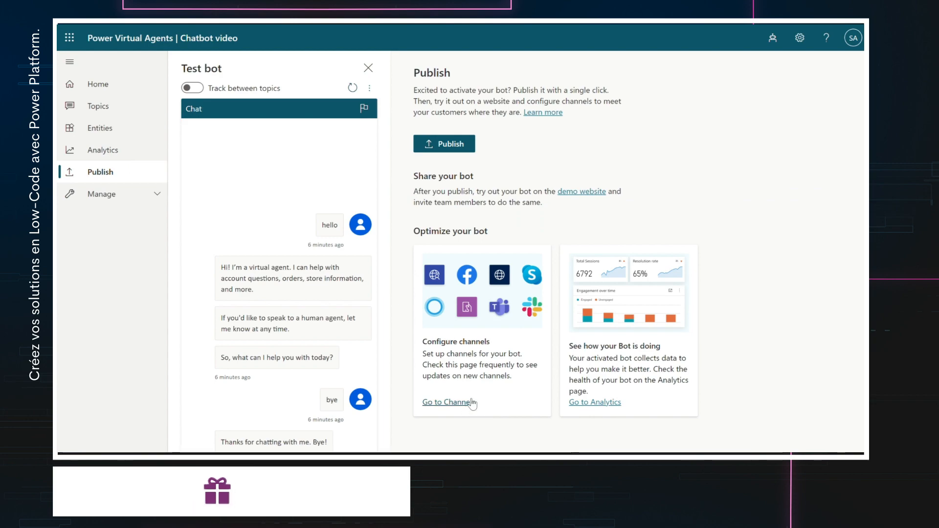
{"action": "left_click", "coordinate": [459, 144]}
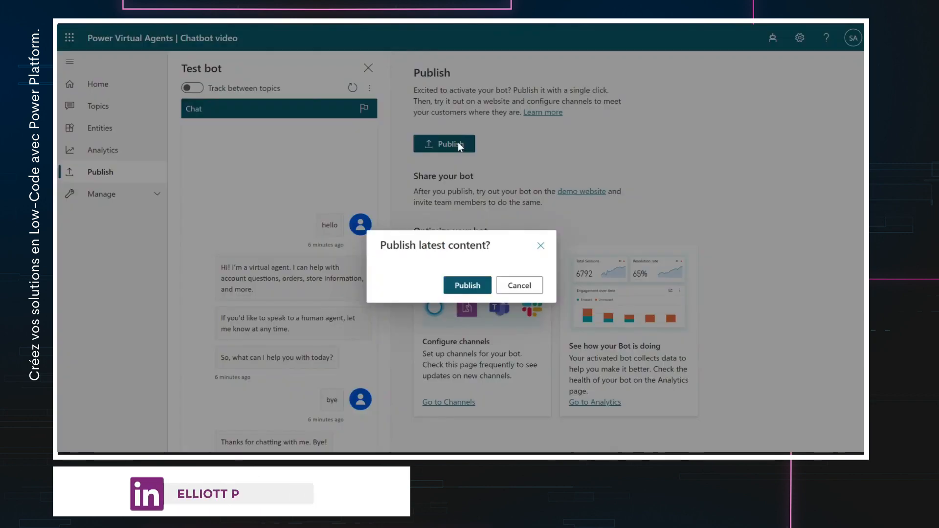
{"action": "left_click", "coordinate": [467, 288]}
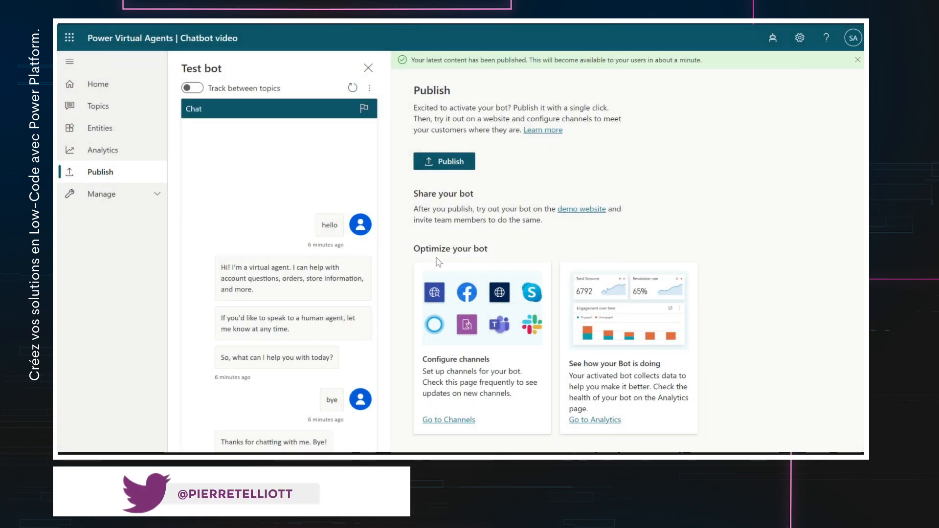
- Copy the Demo website channel link and open an InPrivate browser window
{"action": "left_click", "coordinate": [449, 420]}
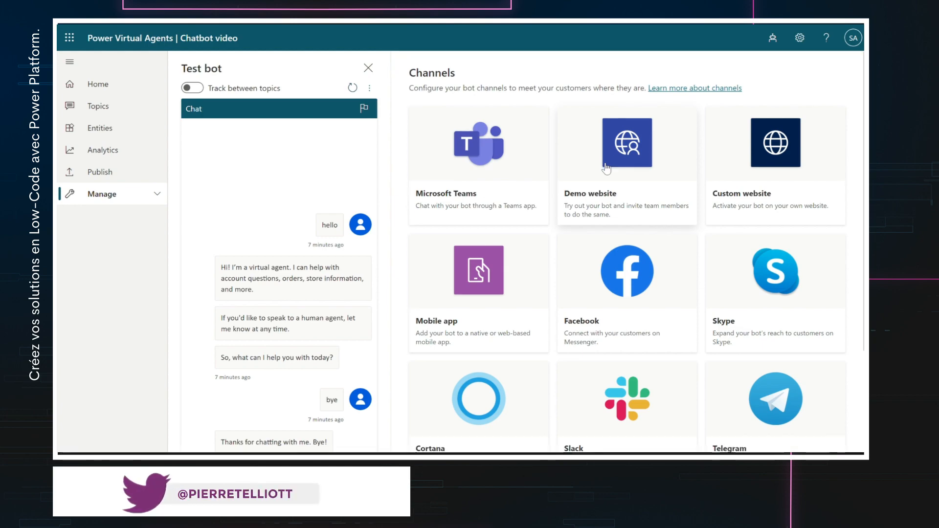
{"action": "left_click", "coordinate": [607, 168]}
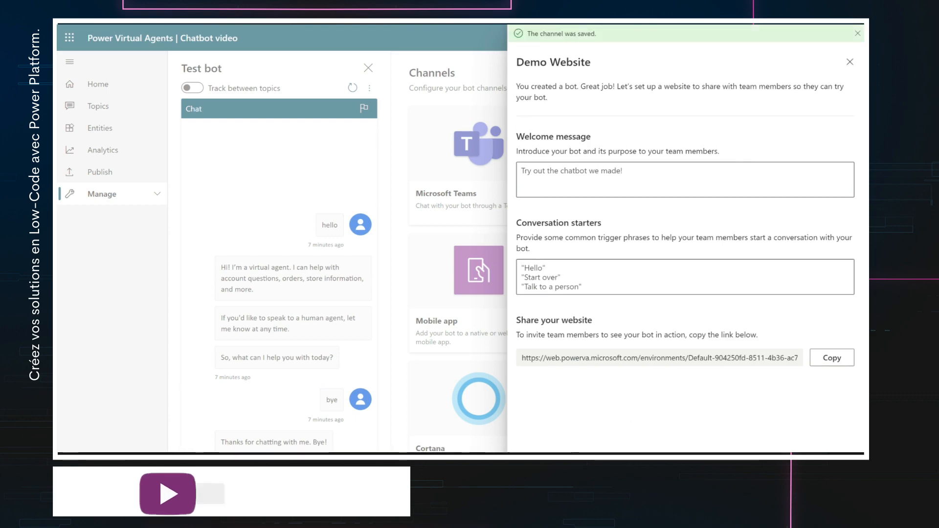
{"action": "left_click", "coordinate": [842, 357]}
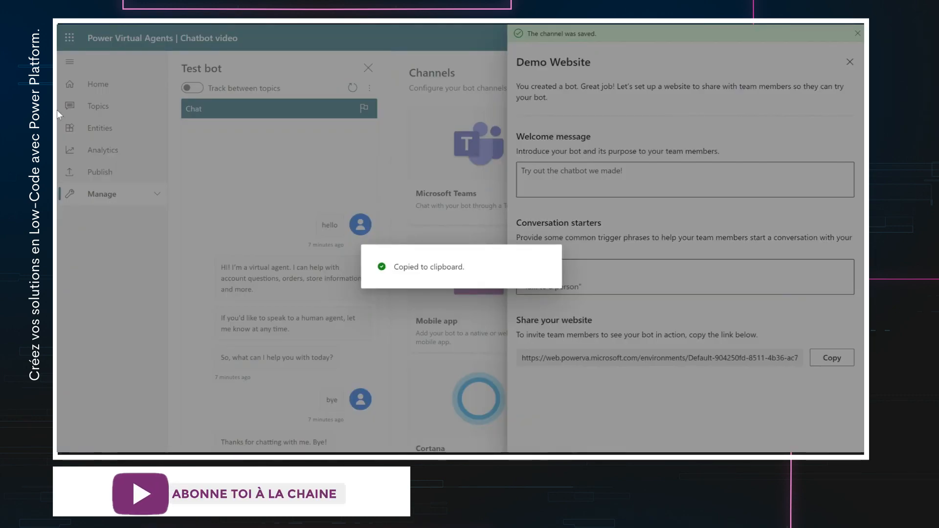
{"action": "key", "text": "ctrl+shift+n"}
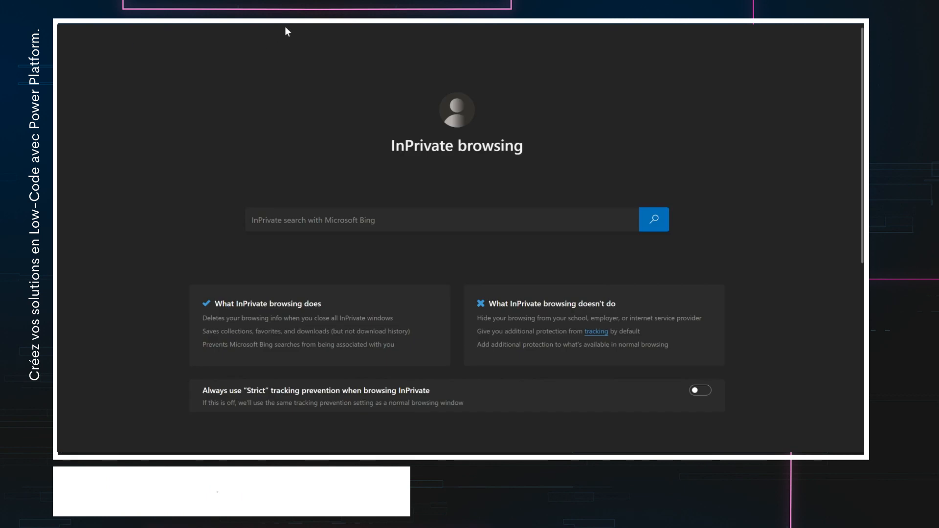
- Load the pasted demo website link and send 'hello' to the bot there
{"action": "key", "text": "ctrl+v"}
{"action": "key", "text": "Return"}
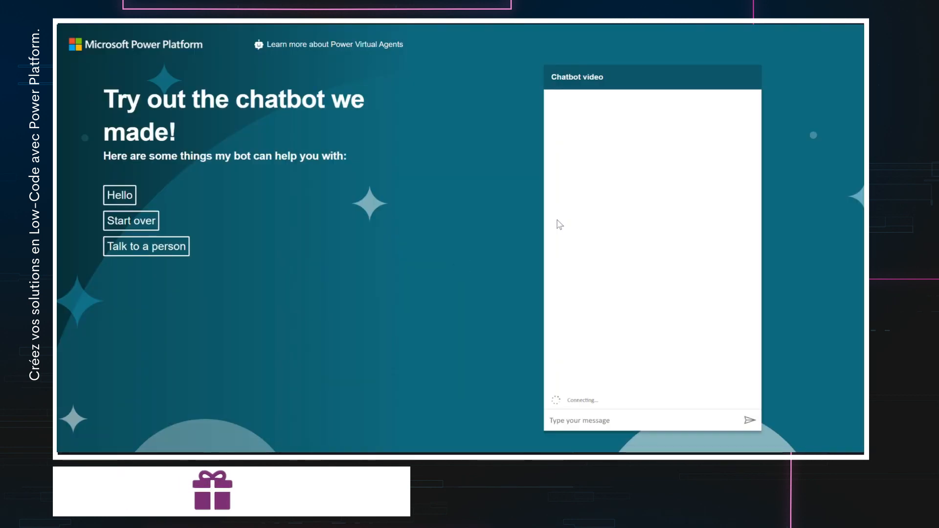
{"action": "left_click", "coordinate": [627, 428]}
{"action": "type", "text": "hello"}
{"action": "key", "text": "Return"}
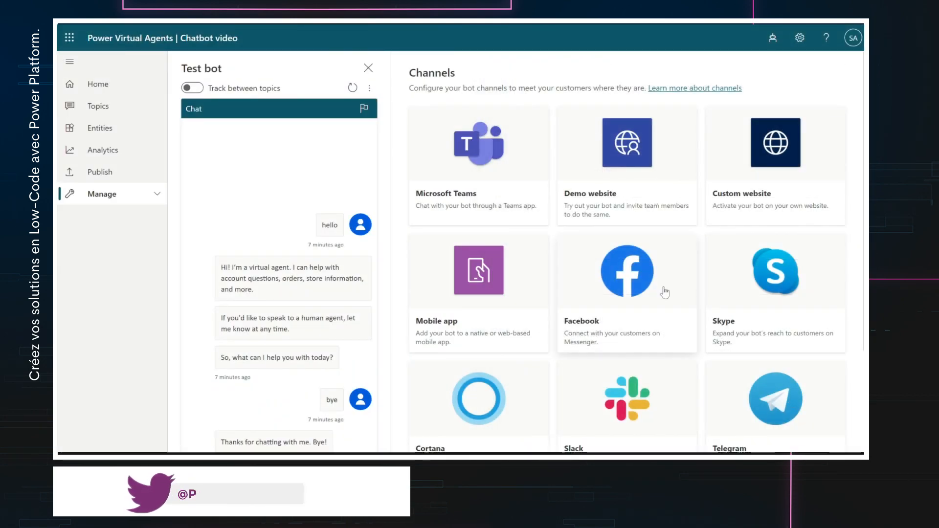
- Scroll through the Channels page to review the available bot channels
{"action": "scroll", "coordinate": [706, 315], "scroll_direction": "down", "scroll_amount": 1}
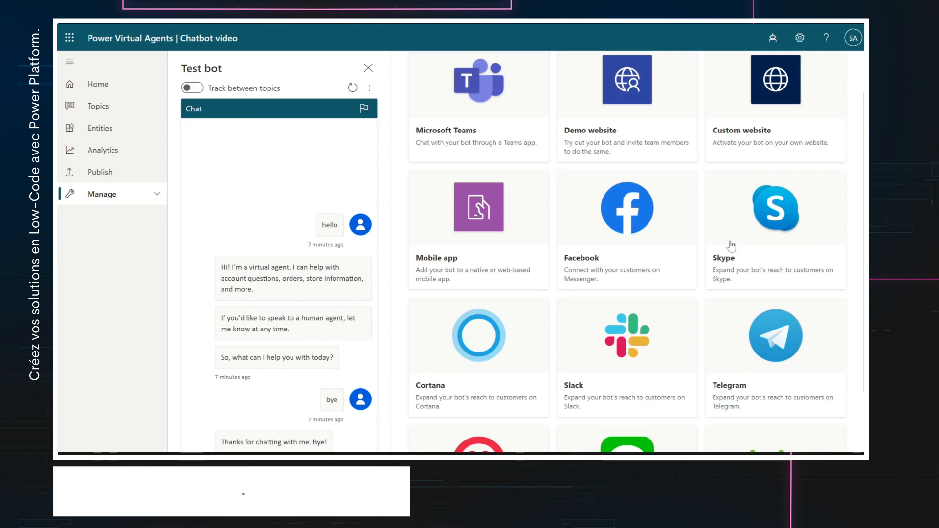
{"action": "scroll", "coordinate": [621, 277], "scroll_direction": "down", "scroll_amount": 3}
{"action": "scroll", "coordinate": [750, 268], "scroll_direction": "down", "scroll_amount": 2}
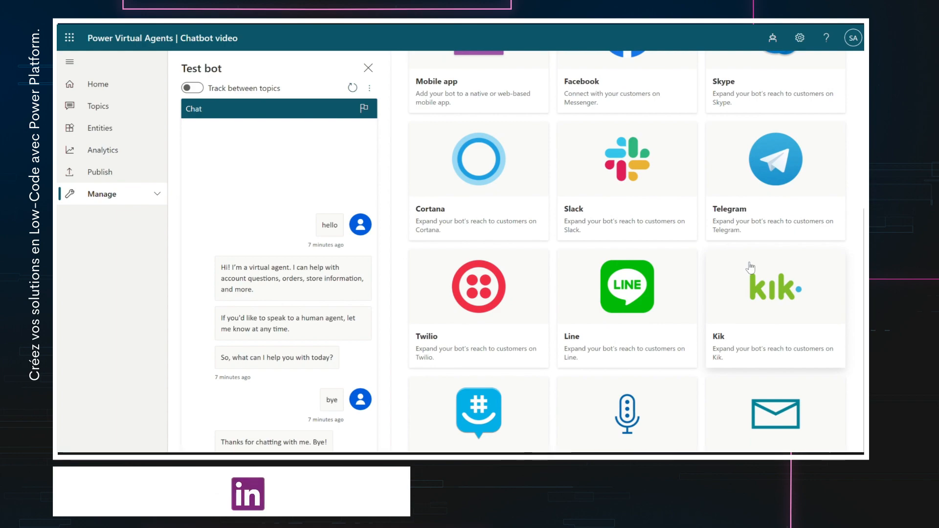
{"action": "scroll", "coordinate": [750, 268], "scroll_direction": "up", "scroll_amount": 5}
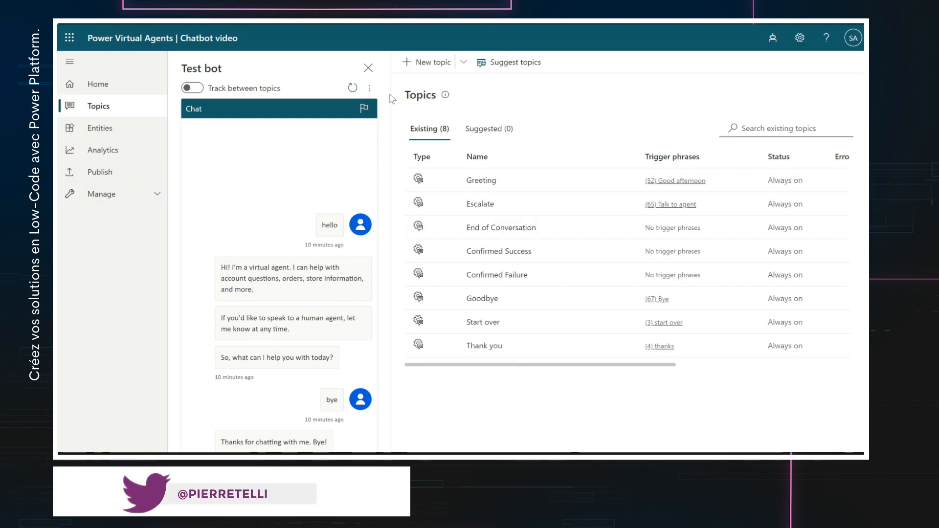
- Restart the Test bot conversation so the chat pane is empty
{"action": "left_click", "coordinate": [353, 88]}
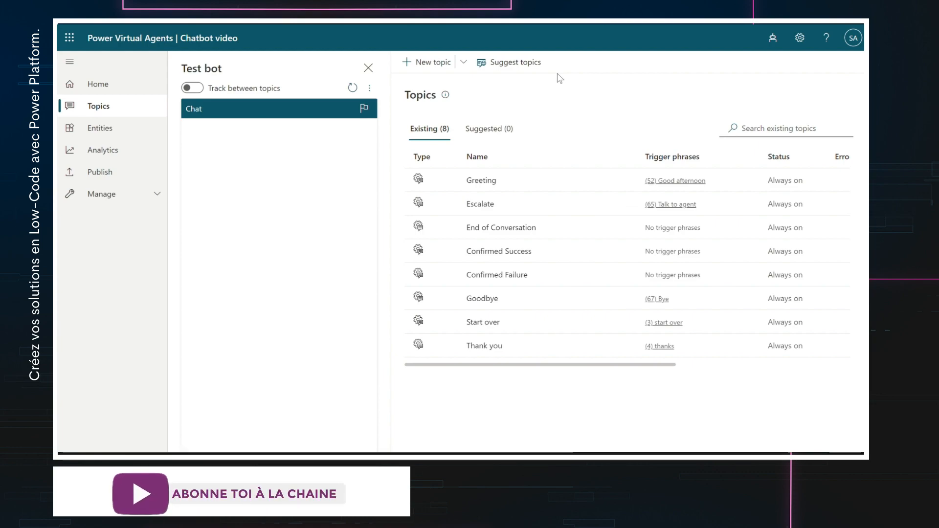
{"action": "left_click", "coordinate": [439, 67]}
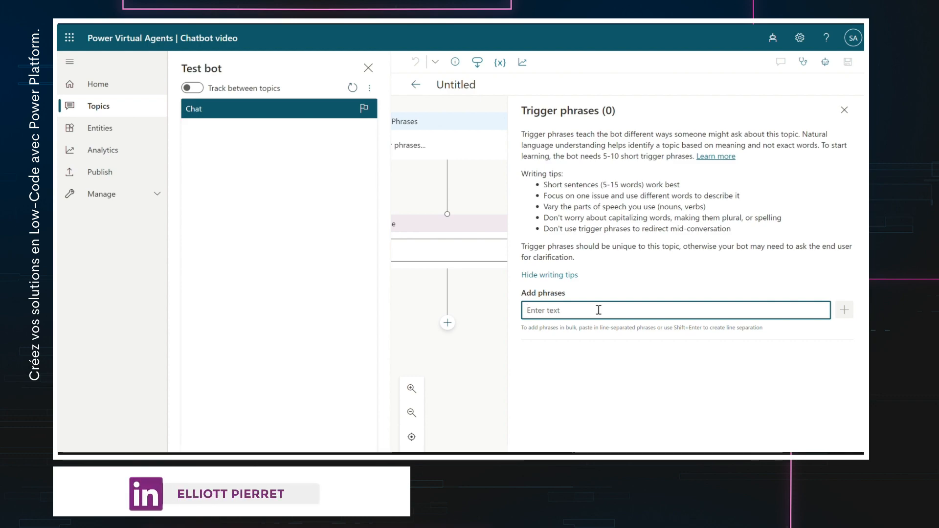
{"action": "type", "text": "Horraires d'o"}
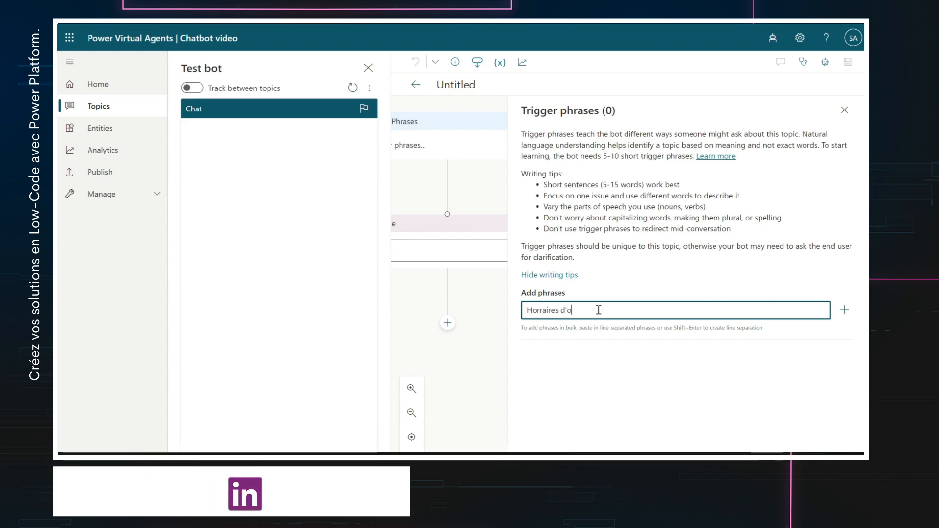
{"action": "type", "text": "uvertu"}
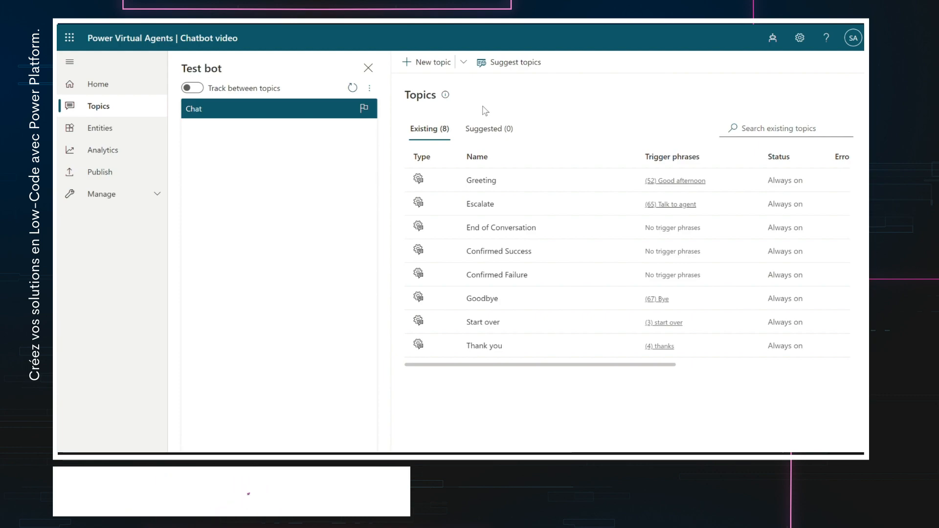
- Create a new topic with trigger phrases 'Exposition', 'Exposition en cours' and 'Agenda des expositions'
{"action": "left_click", "coordinate": [434, 64]}
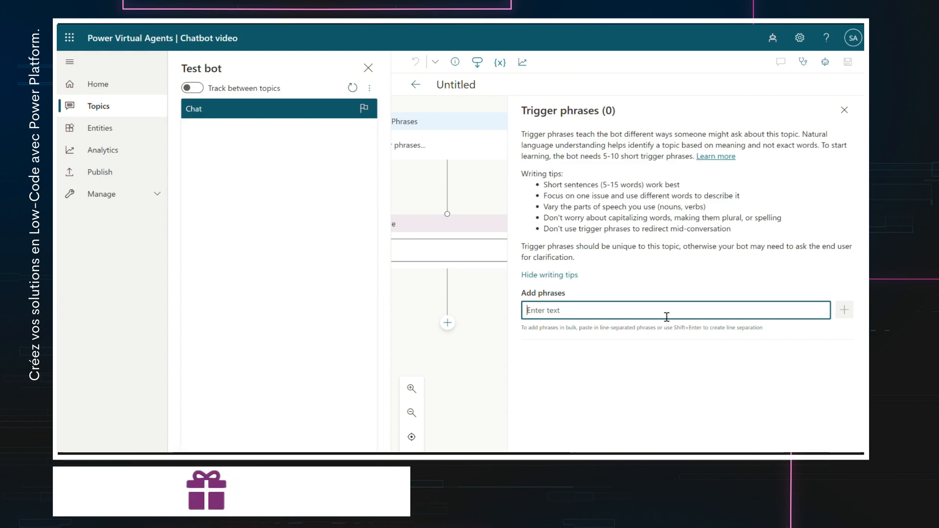
{"action": "type", "text": "Expos"}
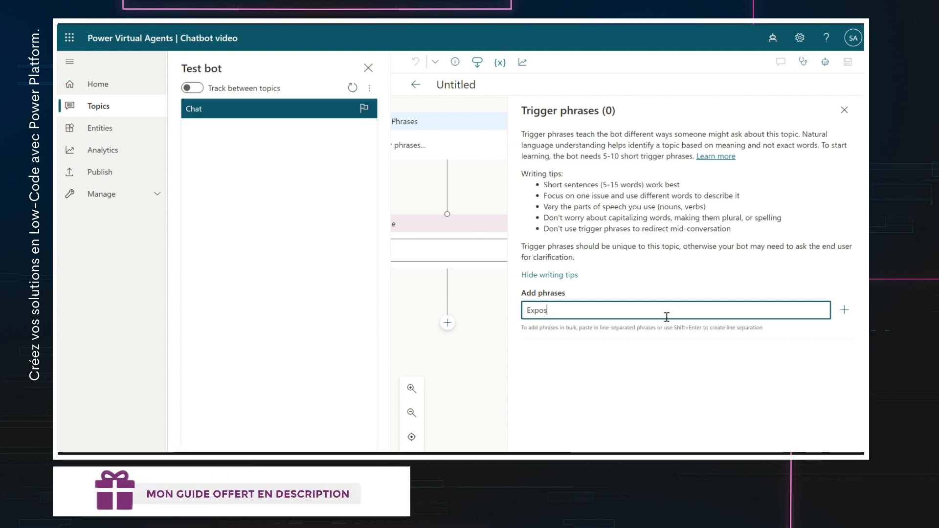
{"action": "type", "text": "ition"}
{"action": "key", "text": "Return"}
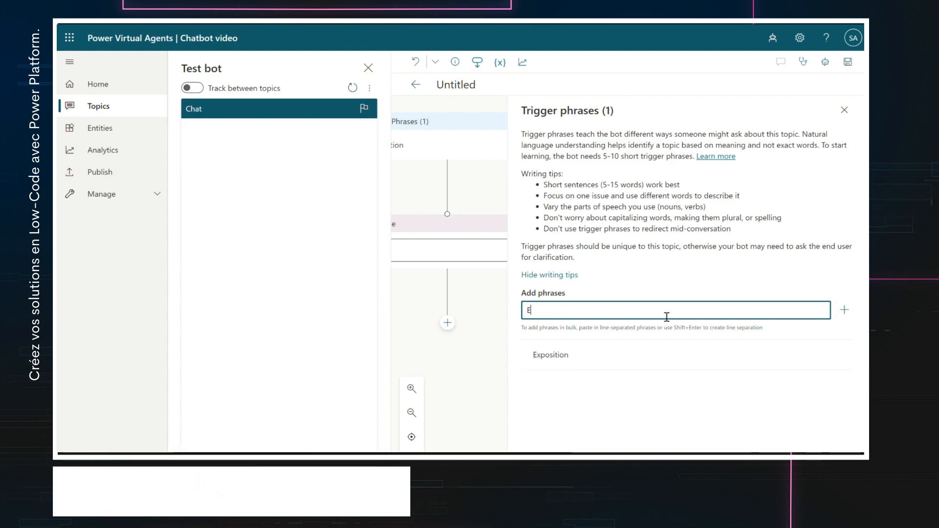
{"action": "type", "text": "Exposition en cours"}
{"action": "key", "text": "Return"}
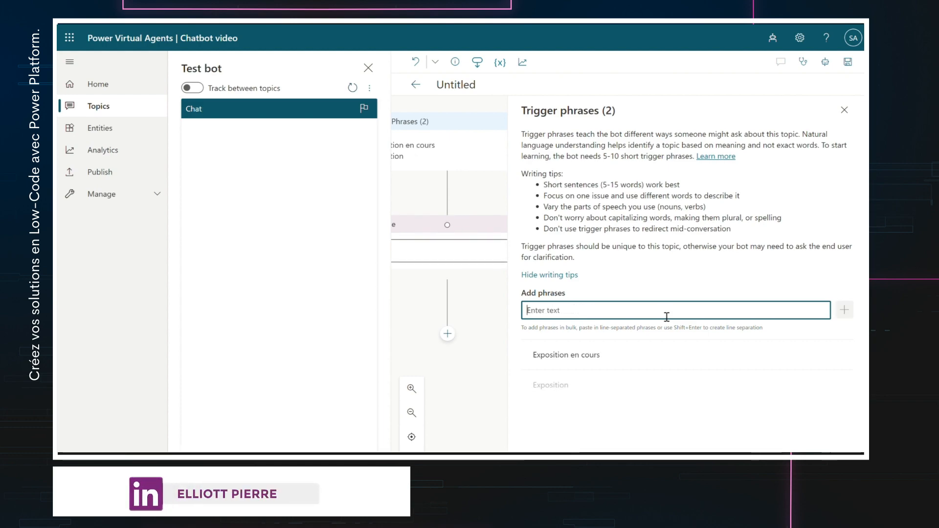
{"action": "type", "text": "Agenda des expositions"}
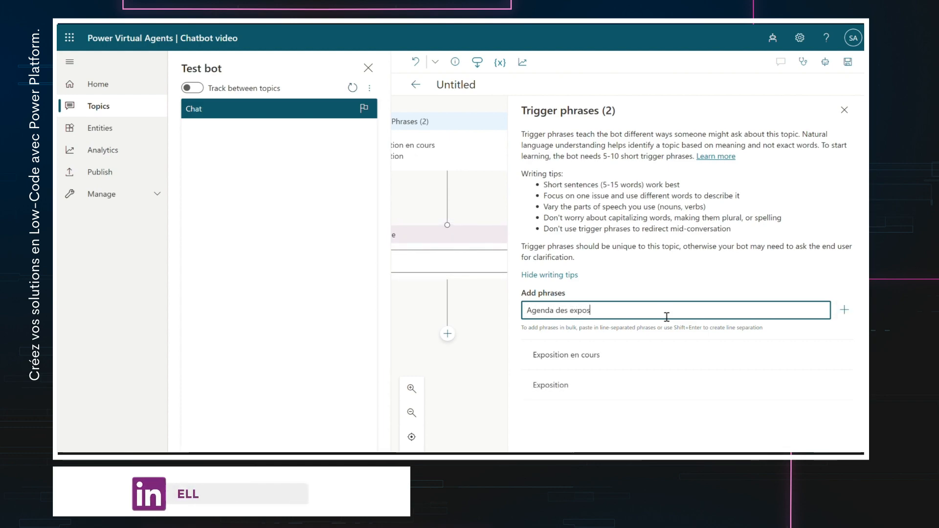
{"action": "key", "text": "Return"}
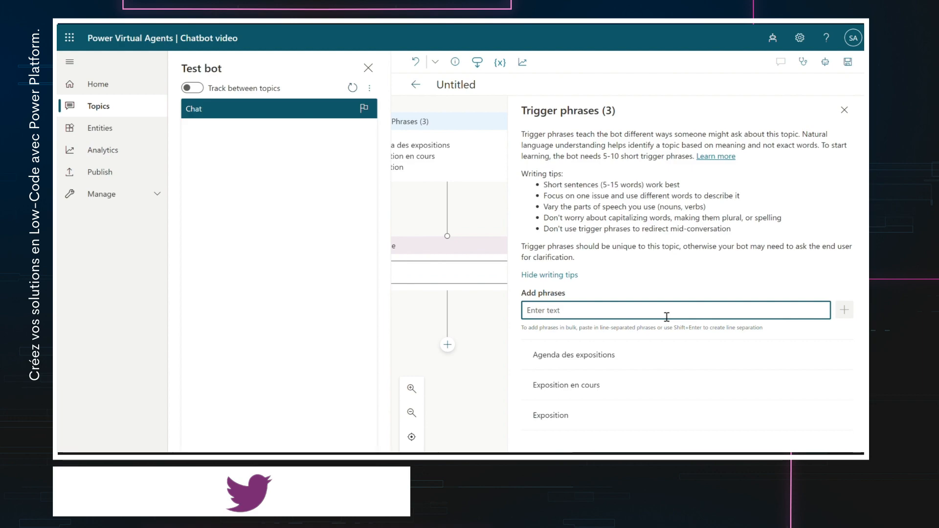
{"action": "left_click", "coordinate": [852, 118]}
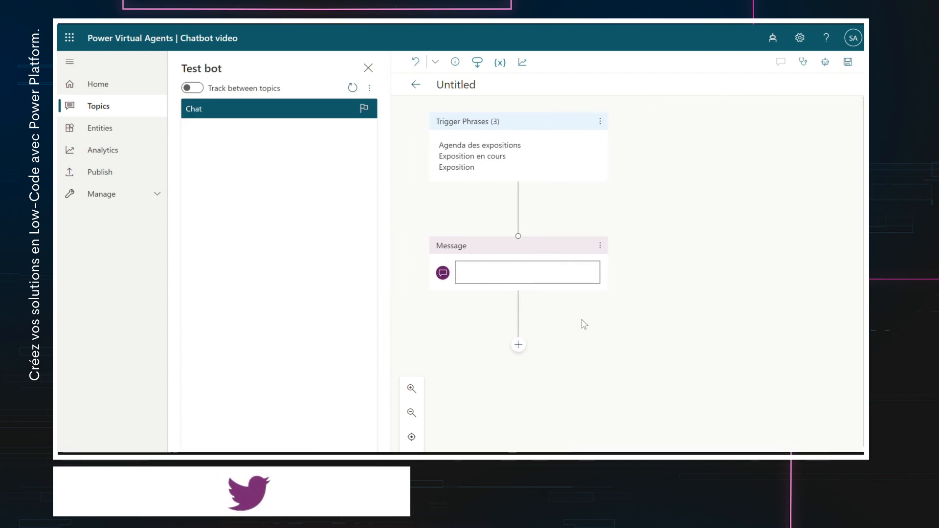
- Write the message 'L'agenda des expositions est le suivant :' followed by the Leonard de Vinci line
{"action": "left_click", "coordinate": [523, 280]}
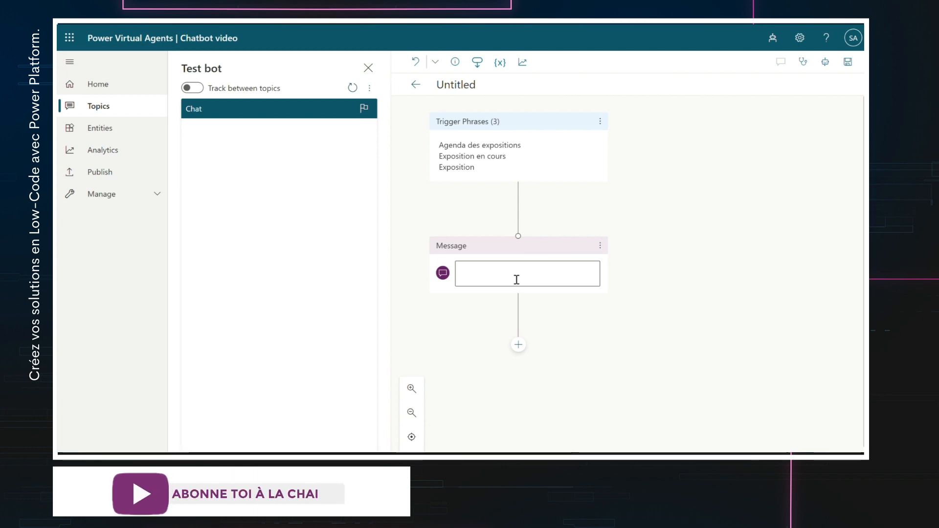
{"action": "left_click", "coordinate": [517, 280]}
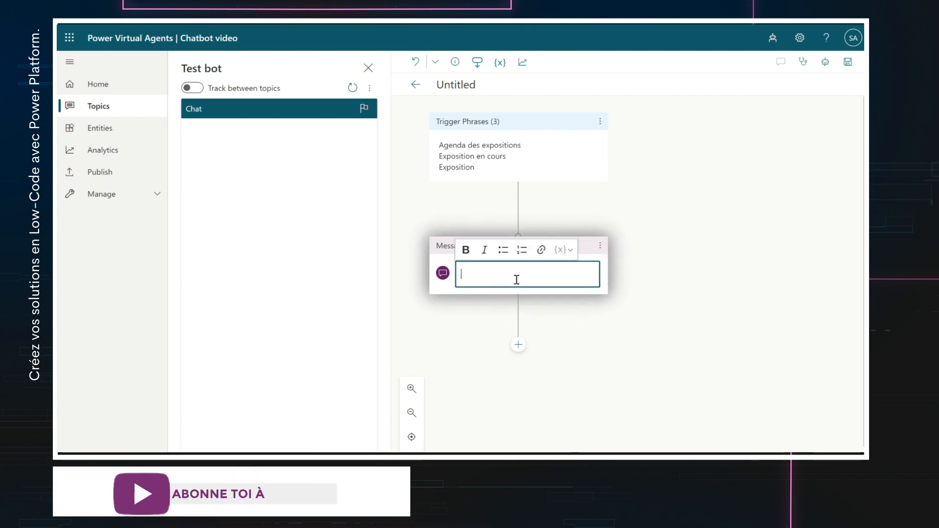
{"action": "type", "text": "L'a"}
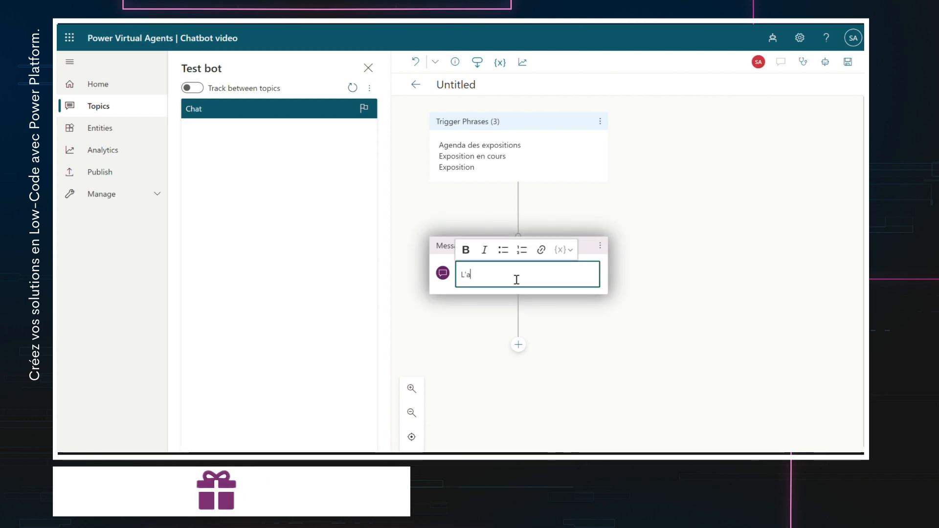
{"action": "type", "text": "genda des exposi"}
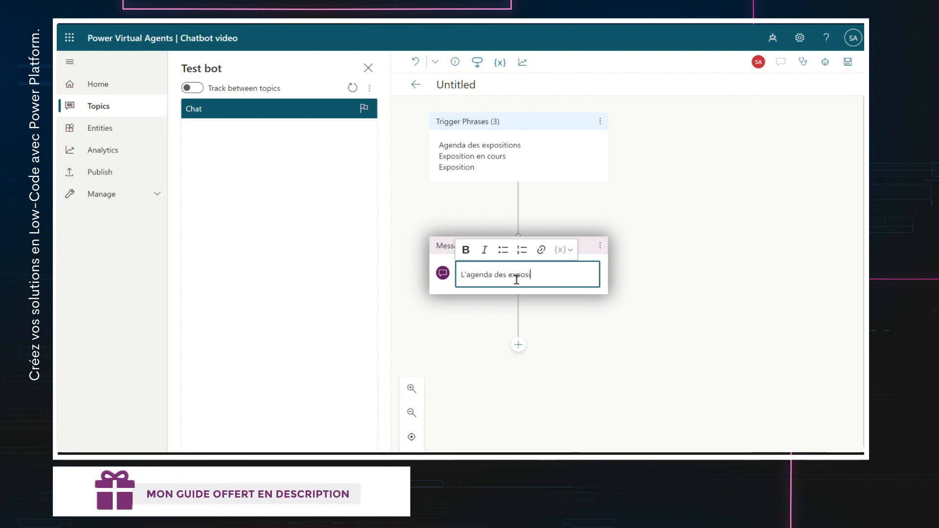
{"action": "type", "text": "tions est le suiv"}
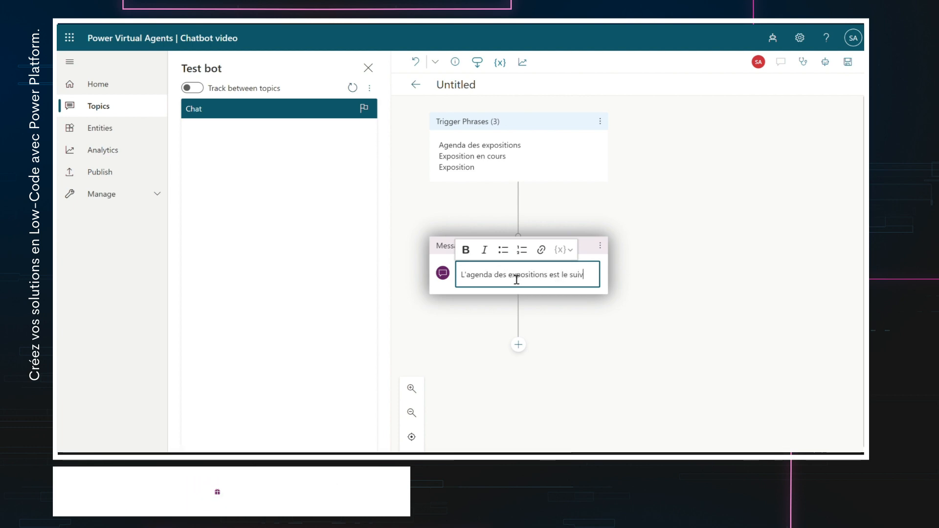
{"action": "type", "text": "ant :"}
{"action": "key", "text": "Return"}
{"action": "key", "text": "Return"}
{"action": "type", "text": "E"}
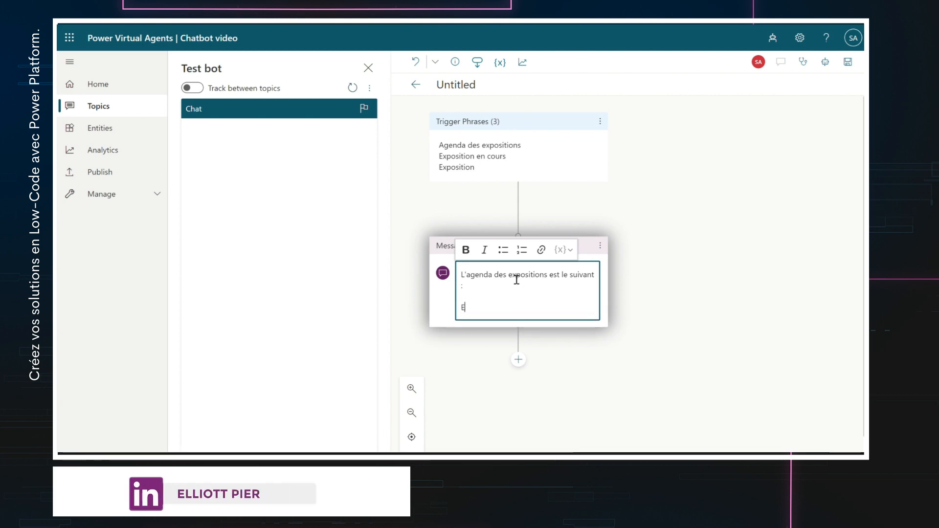
{"action": "type", "text": "xposition Leona"}
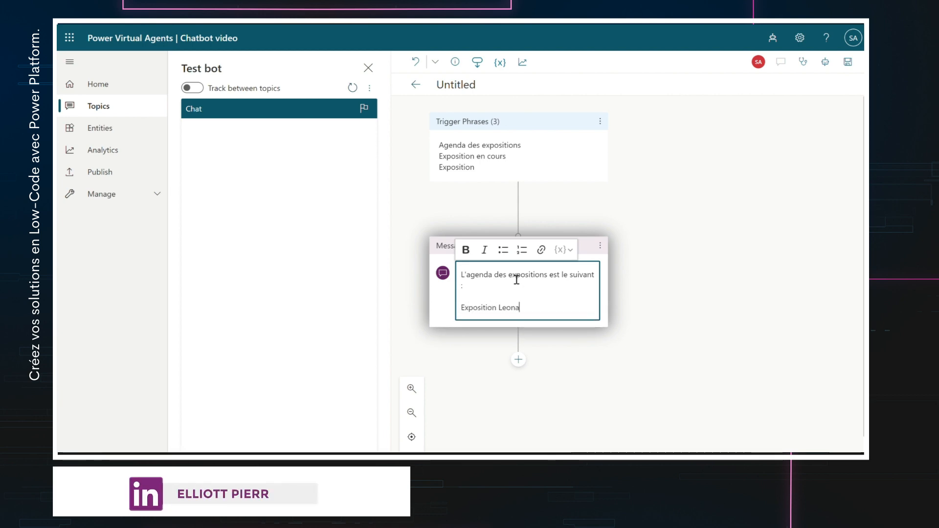
{"action": "type", "text": "rd de Vinci :"}
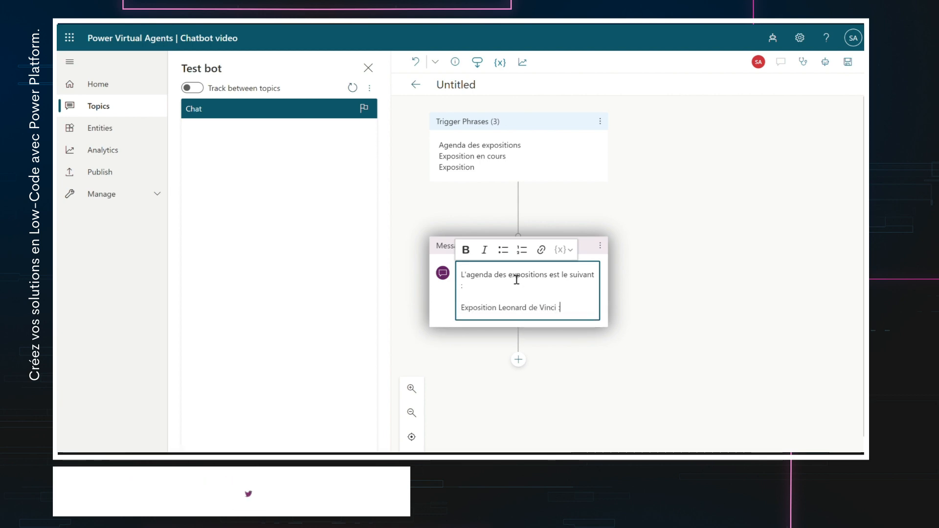
{"action": "type", "text": " Texte exp"}
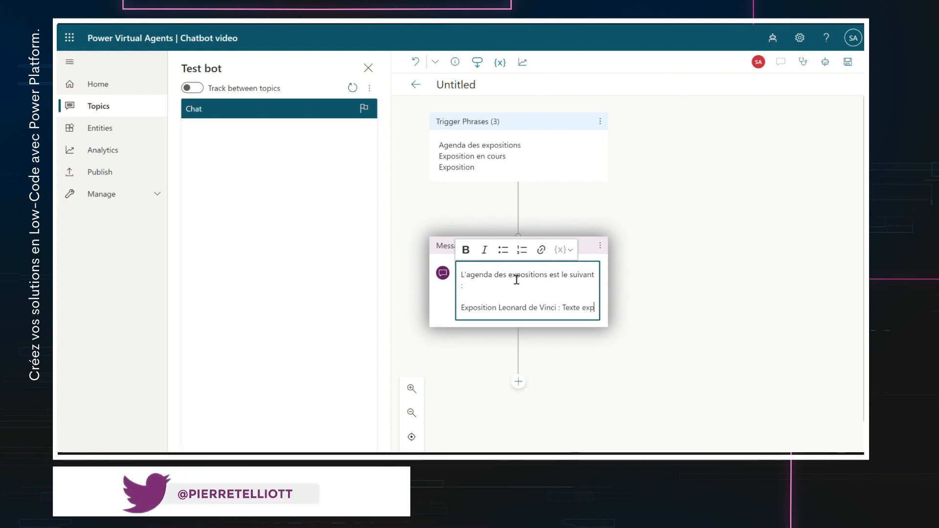
{"action": "type", "text": "licatif"}
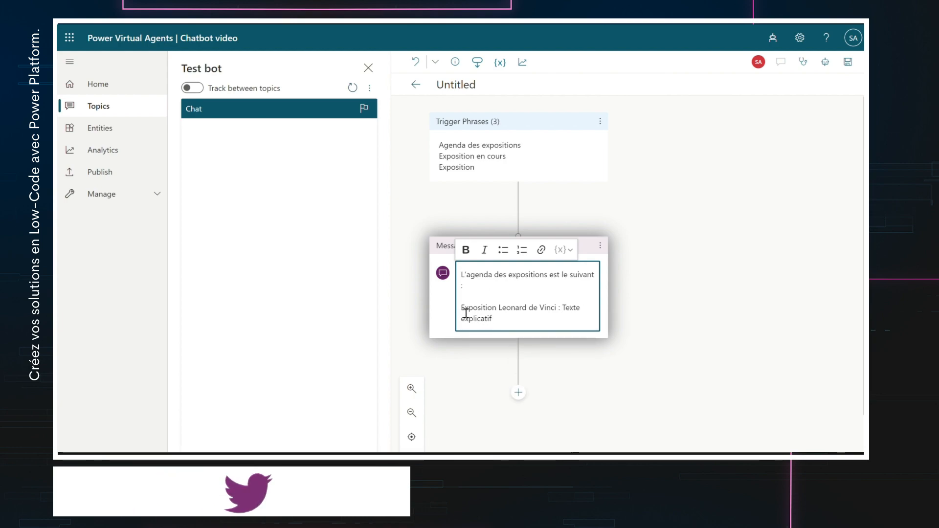
- Bold the Leonard de Vinci line and add the Jules Verne exhibition line with its explanatory text
{"action": "left_click", "coordinate": [503, 250]}
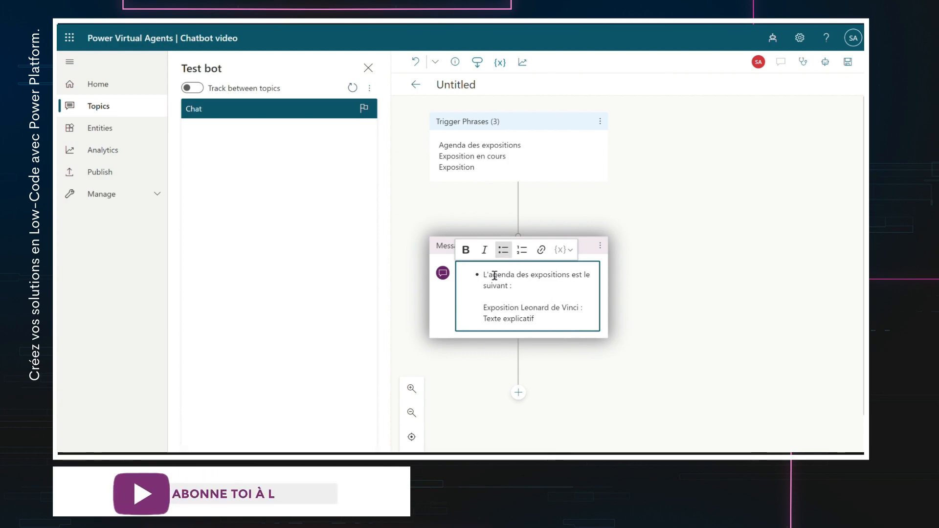
{"action": "left_click", "coordinate": [503, 250]}
{"action": "left_click_drag", "start_coordinate": [510, 323], "coordinate": [465, 308]}
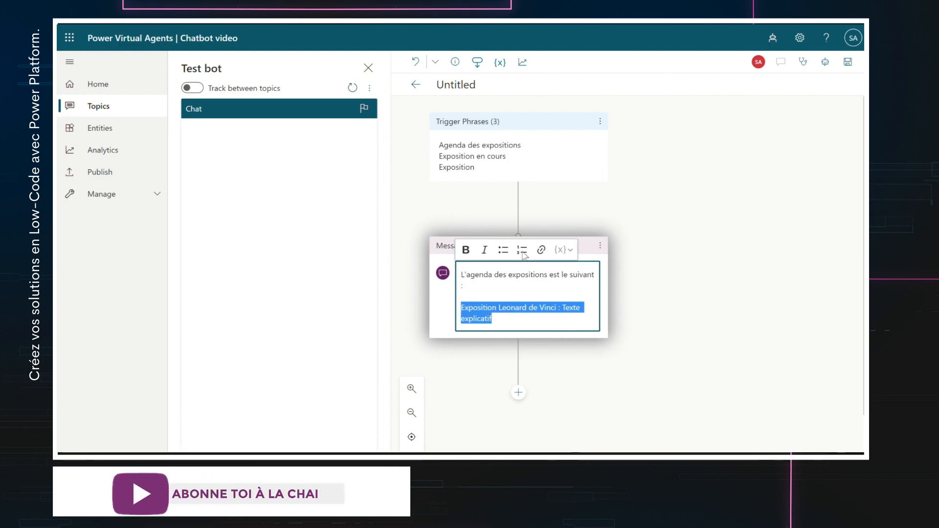
{"action": "left_click", "coordinate": [502, 252]}
{"action": "left_click", "coordinate": [502, 253]}
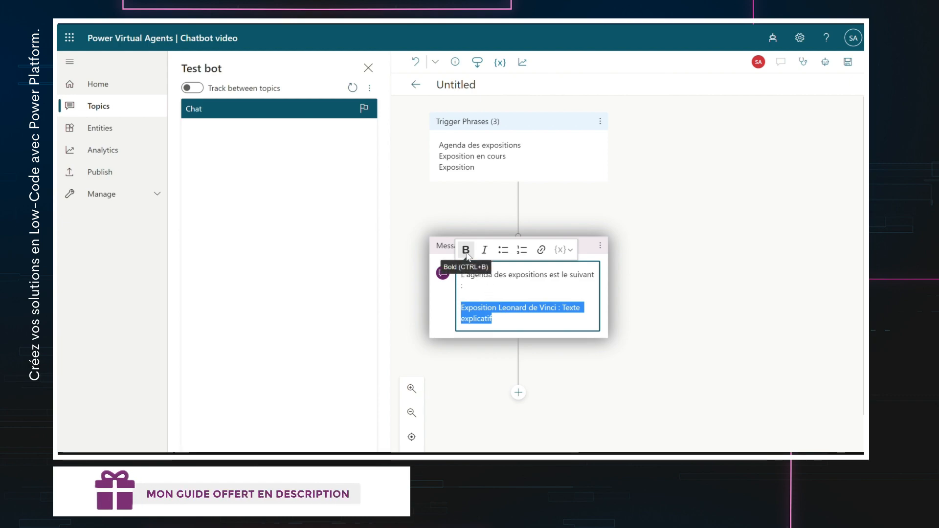
{"action": "left_click", "coordinate": [466, 250]}
{"action": "left_click", "coordinate": [523, 322]}
{"action": "key", "text": "Return"}
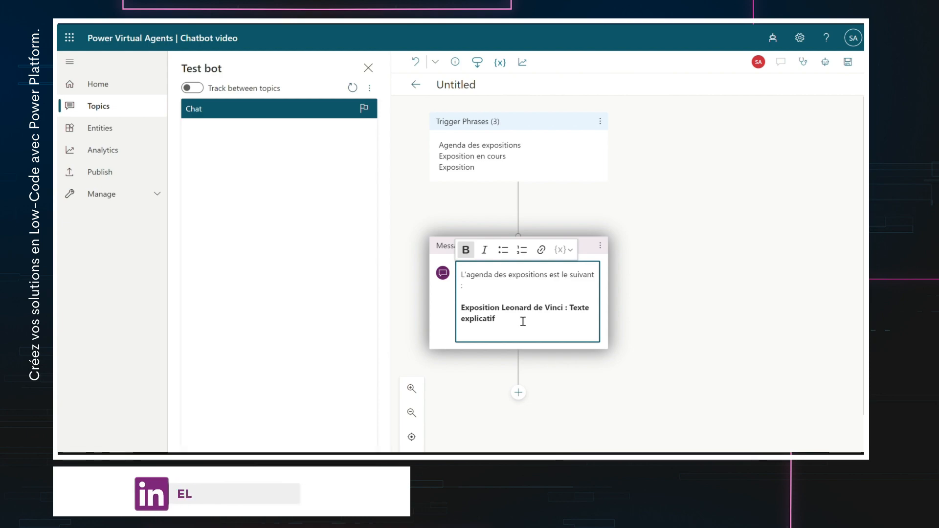
{"action": "type", "text": "Exposition J"}
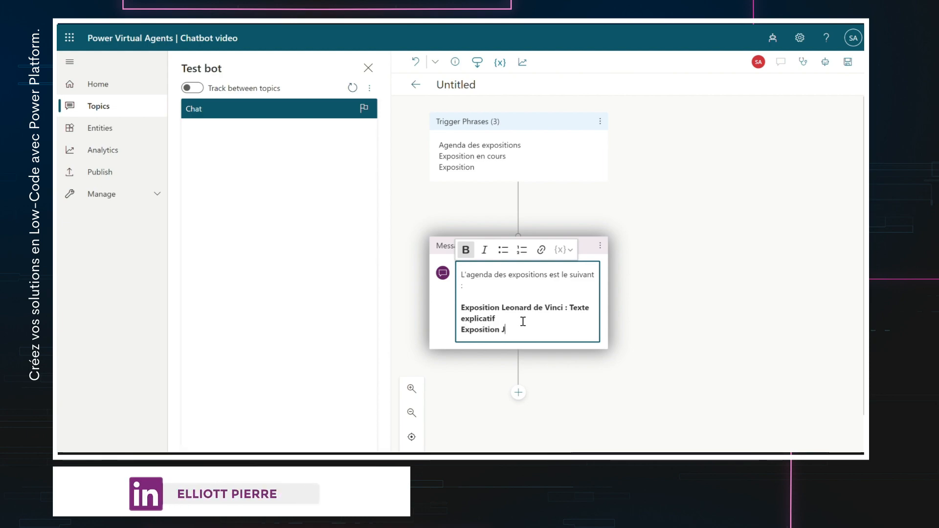
{"action": "type", "text": "ules Verne : "}
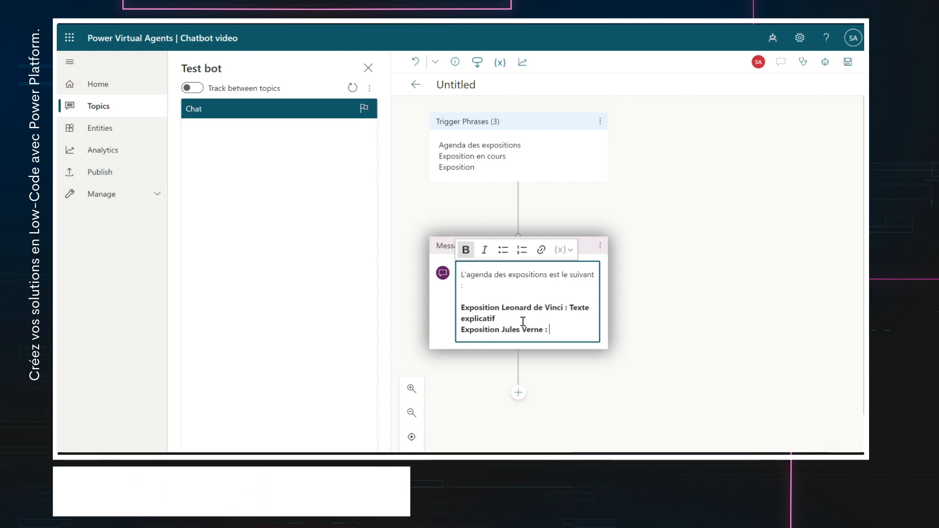
{"action": "type", "text": "Texte ecp"}
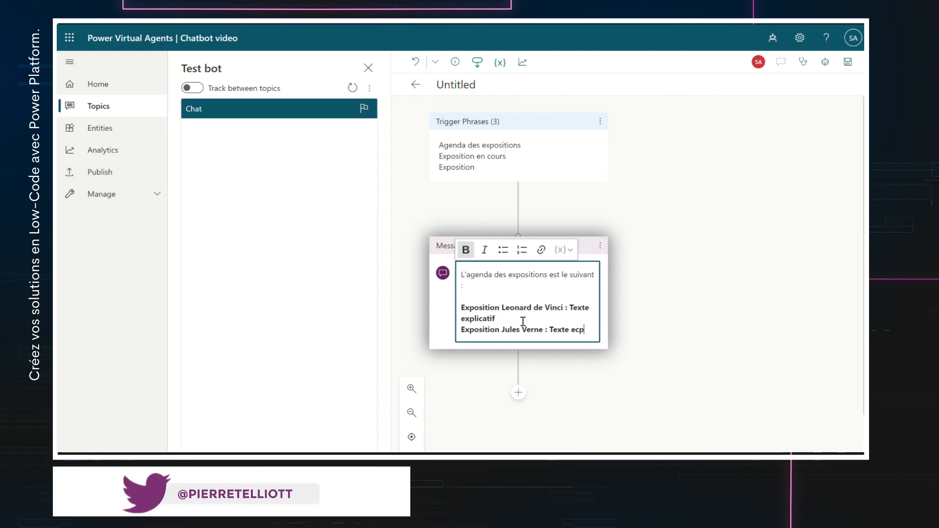
{"action": "key", "text": "BackSpace"}
{"action": "key", "text": "BackSpace"}
{"action": "type", "text": "xplicatif"}
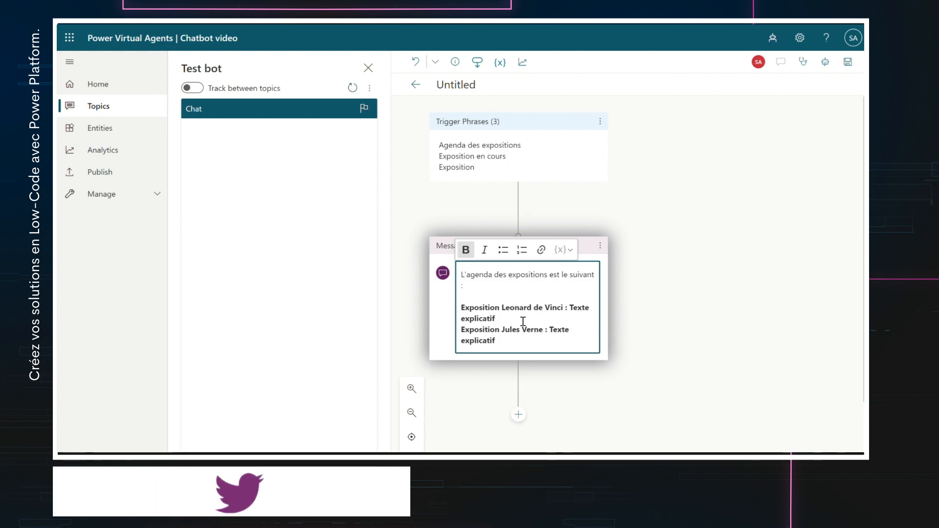
- Add a question after the message asking 'L'exposition que vous souhaitez visiter'
{"action": "left_click", "coordinate": [519, 415]}
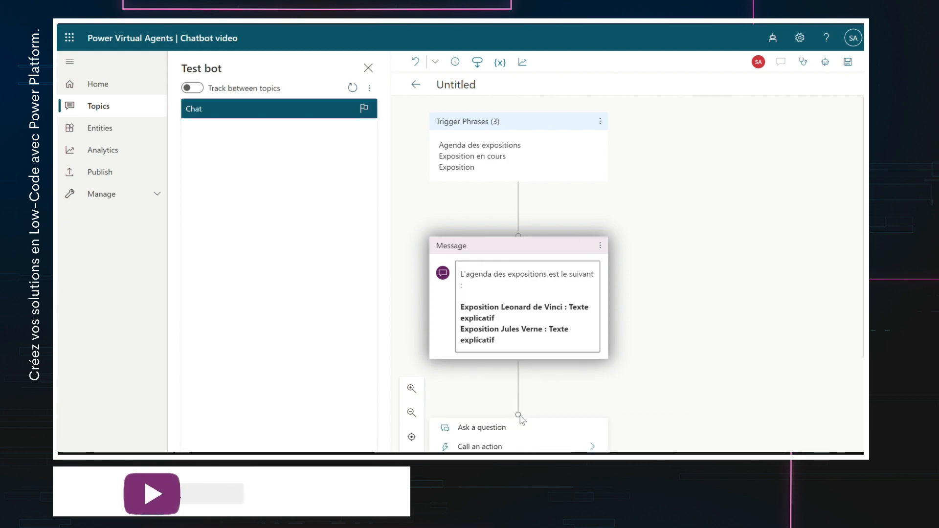
{"action": "scroll", "coordinate": [672, 385], "scroll_direction": "up", "scroll_amount": 2}
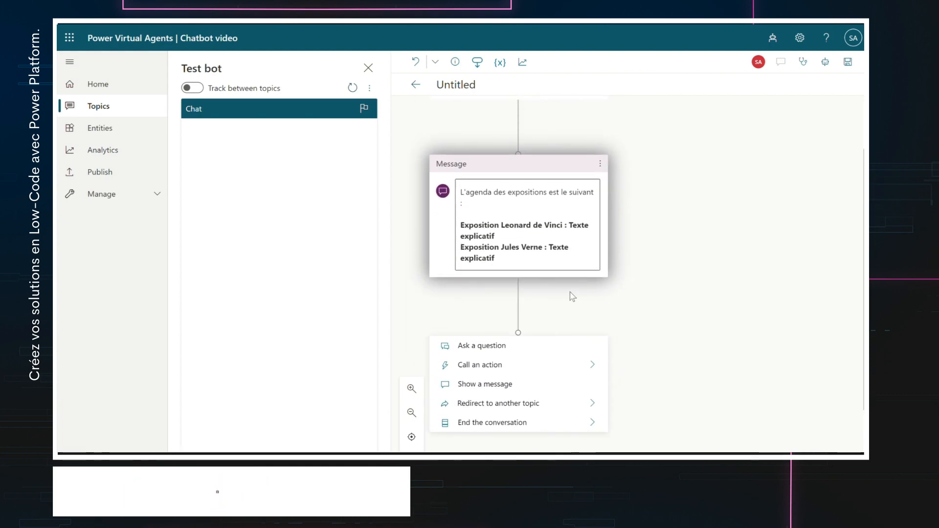
{"action": "left_click", "coordinate": [479, 346]}
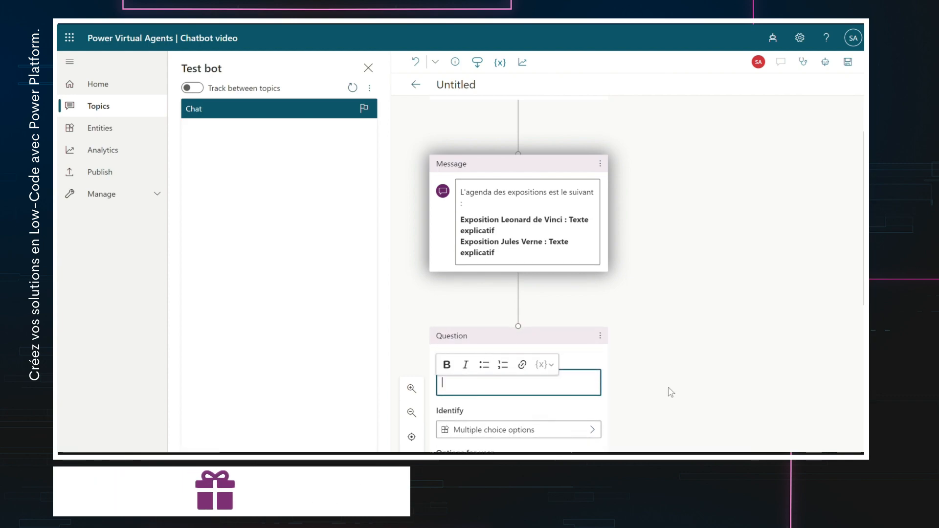
{"action": "type", "text": "L'exposition que vous so"}
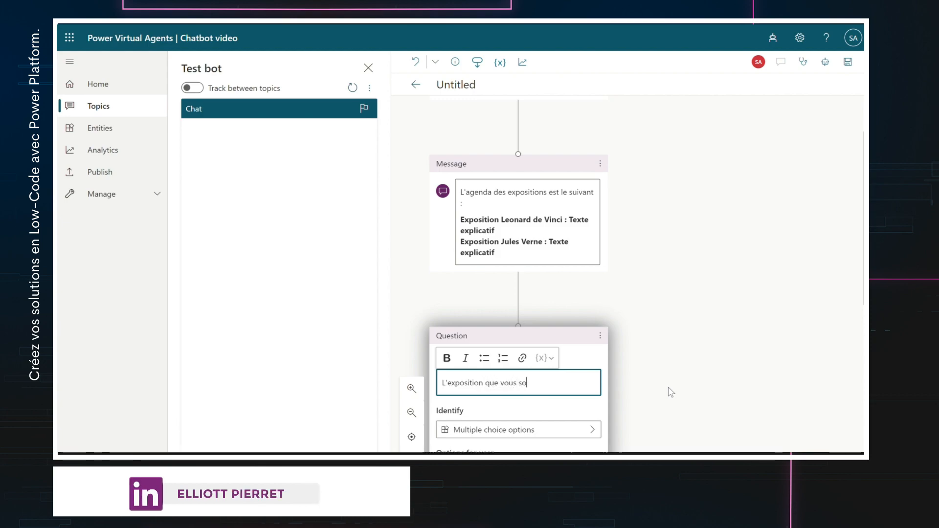
{"action": "type", "text": "uhaitez visiter"}
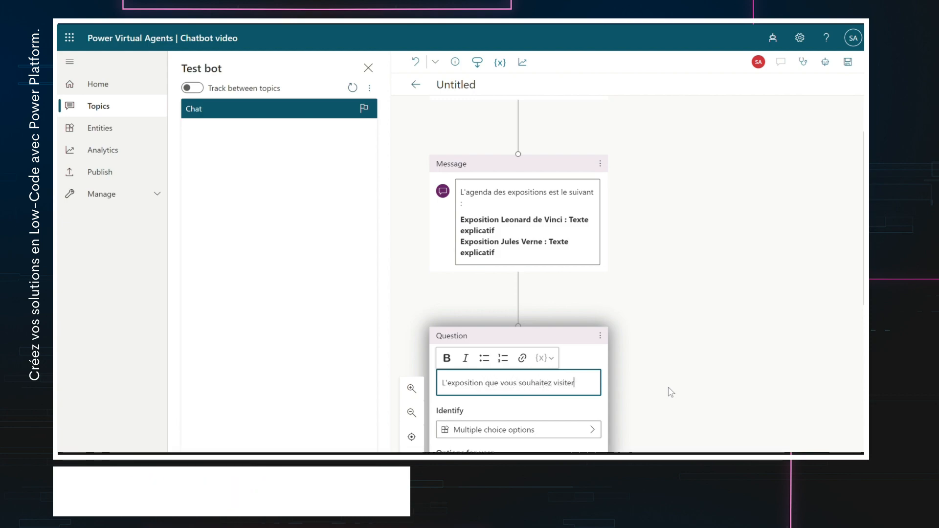
{"action": "scroll", "coordinate": [672, 393], "scroll_direction": "down", "scroll_amount": 2}
{"action": "left_click", "coordinate": [612, 365]}
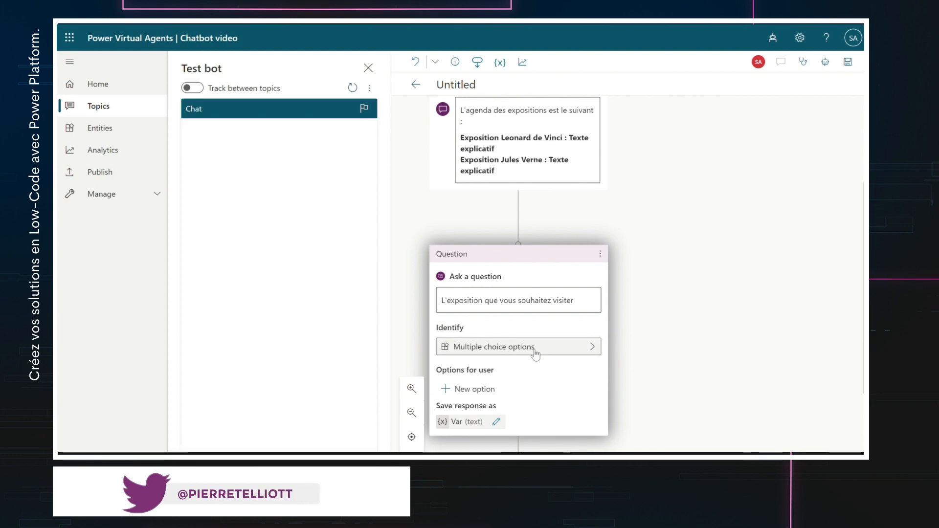
- Add answer options 'Exposition Leonard de Vinci' and 'Exposition Jules Verne' to the question
{"action": "scroll", "coordinate": [524, 370], "scroll_direction": "down", "scroll_amount": 2}
{"action": "left_click", "coordinate": [488, 308]}
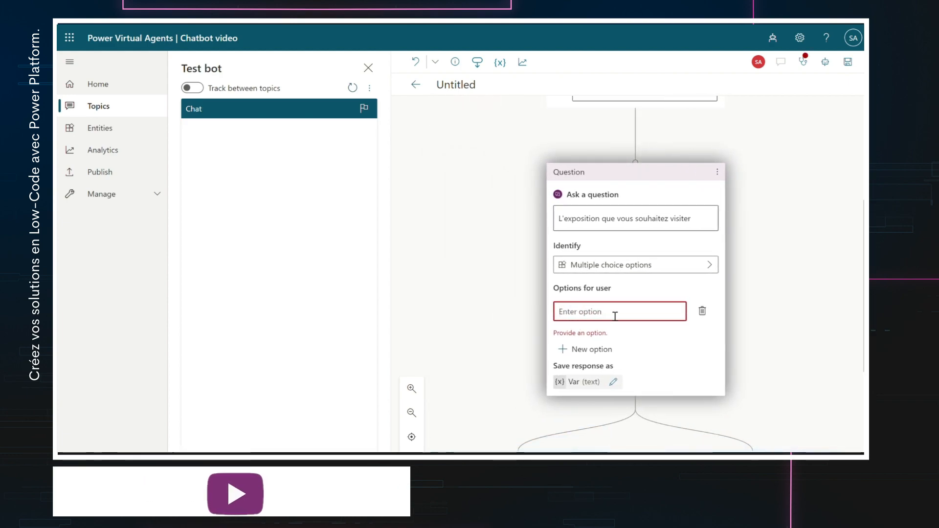
{"action": "type", "text": "Expositio"}
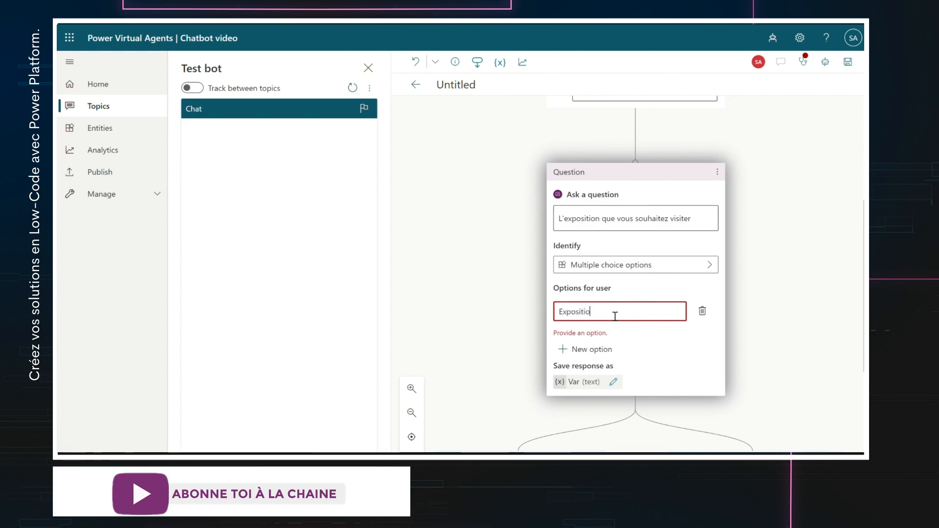
{"action": "type", "text": "n Leo"}
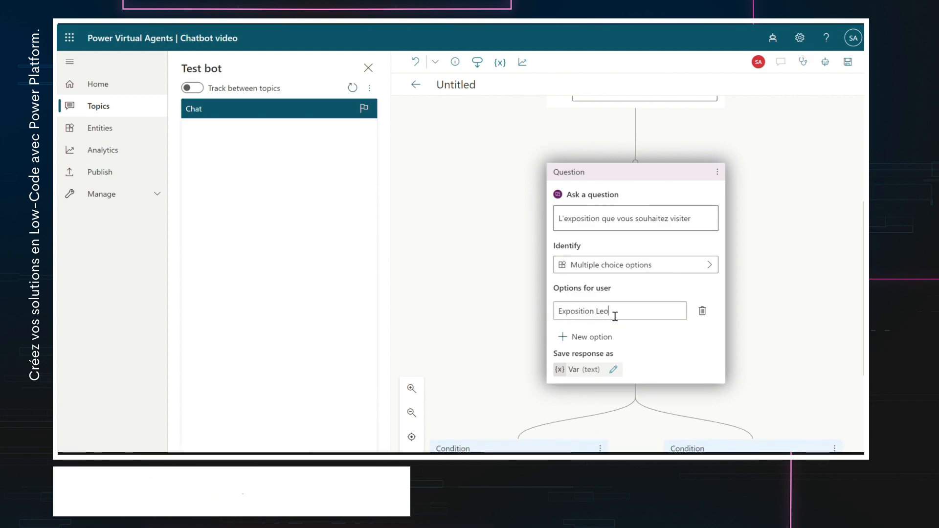
{"action": "type", "text": "nard de Vinci"}
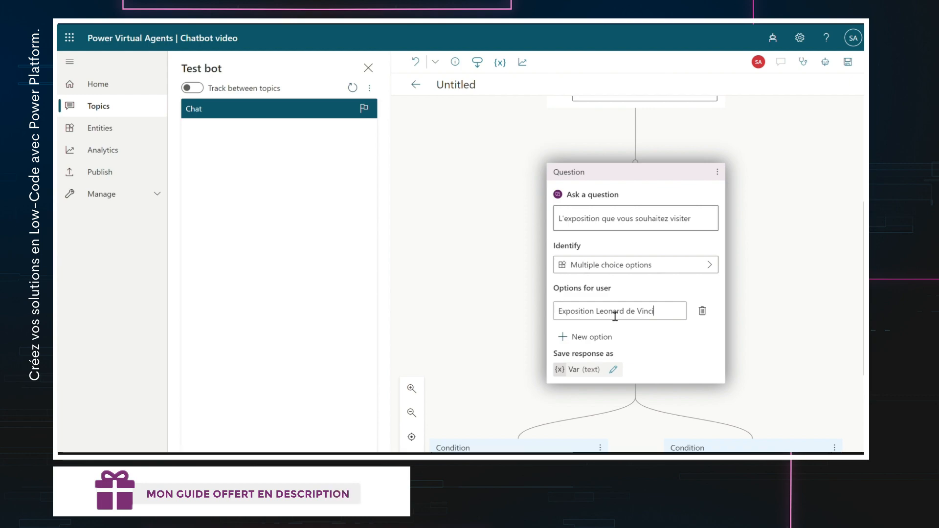
{"action": "left_click", "coordinate": [582, 337]}
{"action": "type", "text": "Ex"}
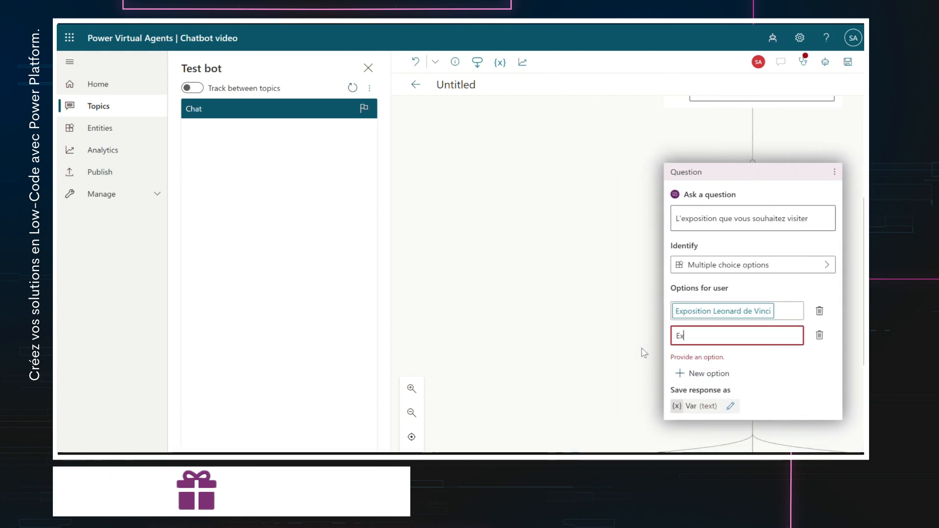
{"action": "type", "text": "positio"}
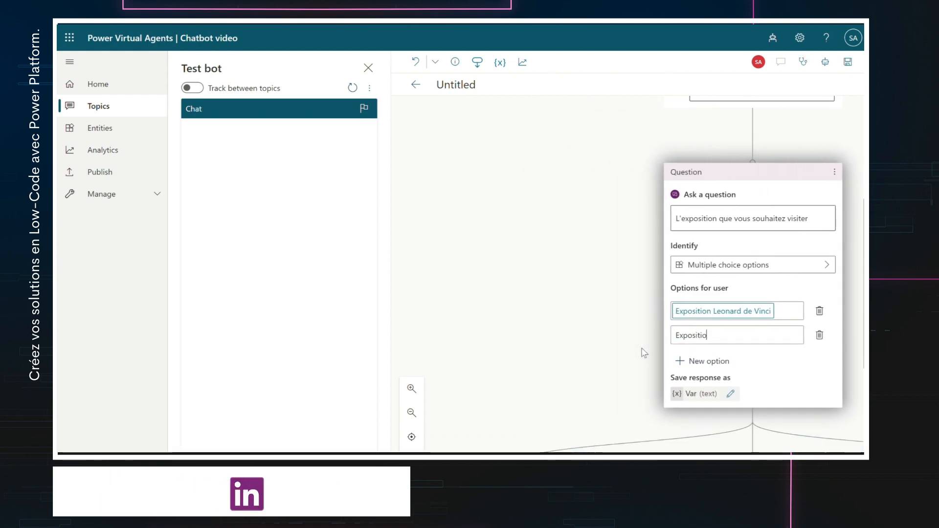
{"action": "type", "text": "n Jules Verne"}
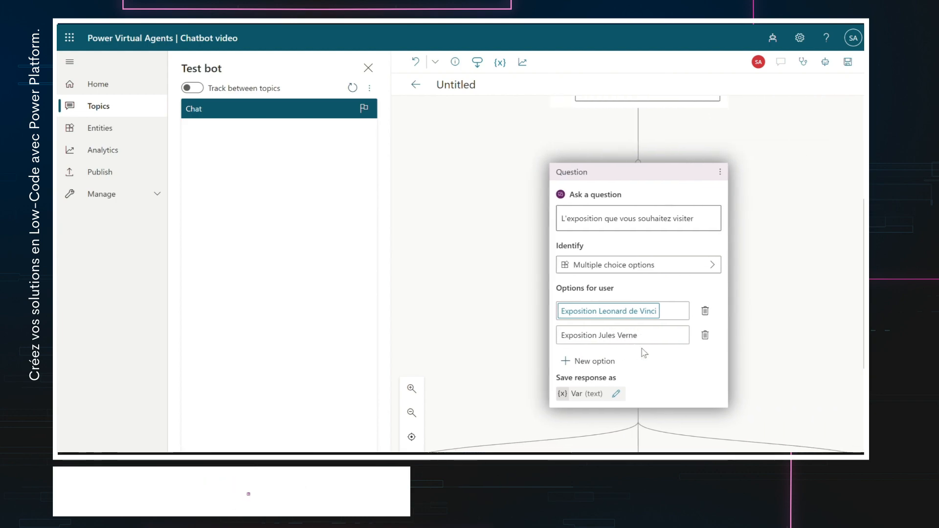
{"action": "scroll", "coordinate": [643, 352], "scroll_direction": "down", "scroll_amount": 3}
{"action": "scroll", "coordinate": [723, 331], "scroll_direction": "down", "scroll_amount": 2}
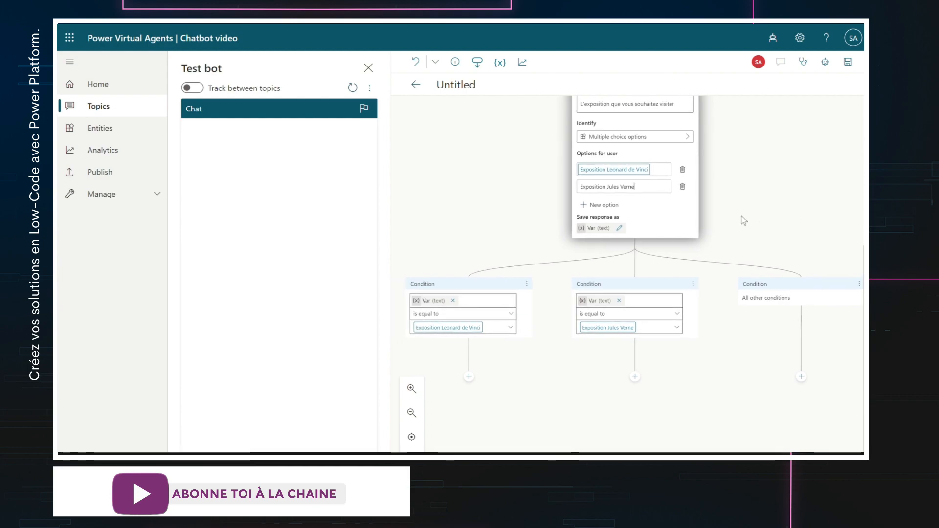
- Rename the question's response variable from Var to Exposition and close its properties pane
{"action": "left_click", "coordinate": [647, 185]}
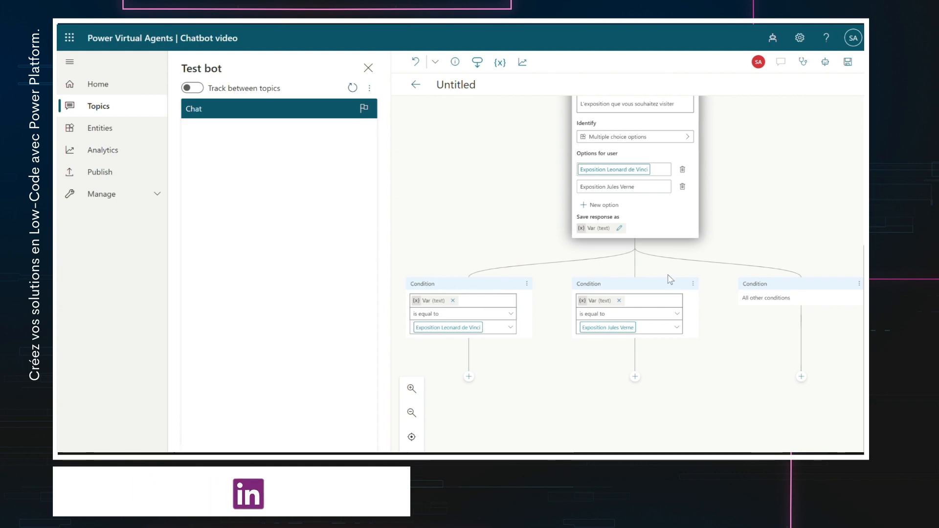
{"action": "left_click", "coordinate": [619, 230]}
{"action": "left_click", "coordinate": [696, 153]}
{"action": "double_click", "coordinate": [668, 151]}
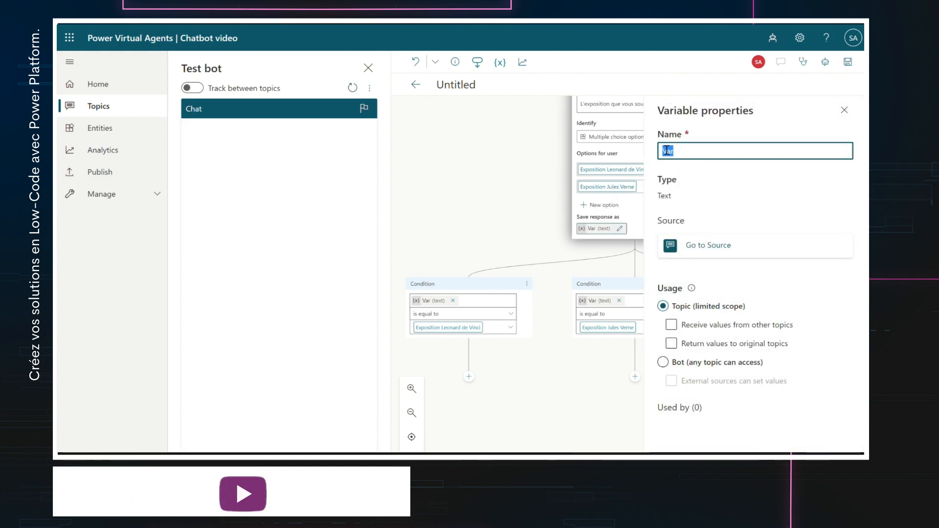
{"action": "type", "text": "Exposition"}
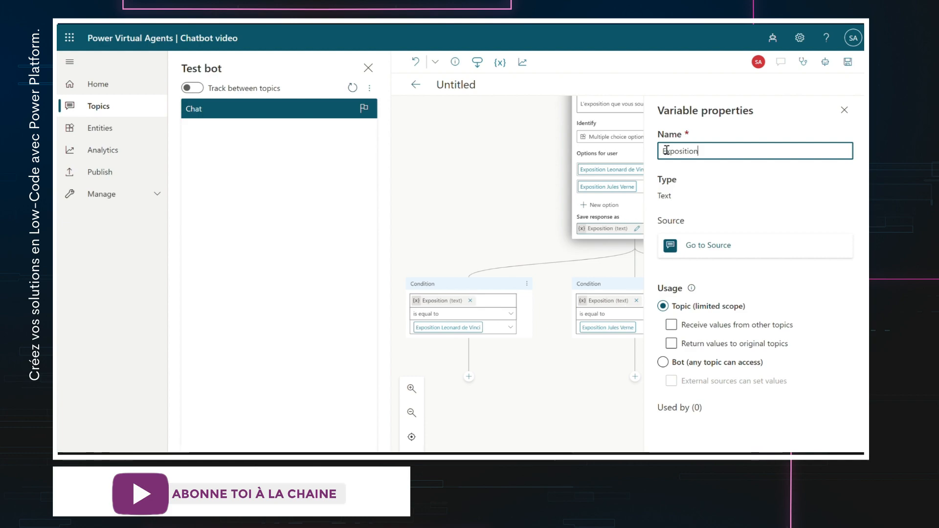
{"action": "left_click", "coordinate": [844, 110]}
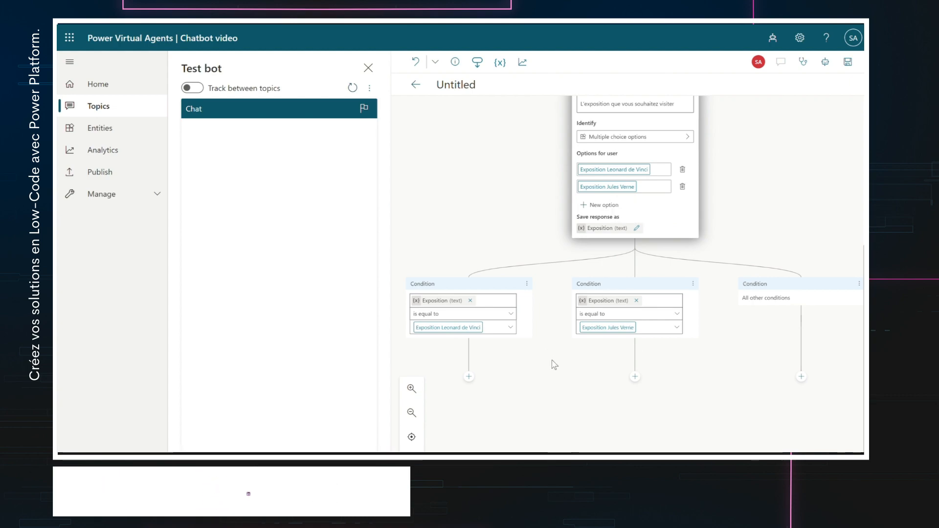
{"action": "scroll", "coordinate": [552, 360], "scroll_direction": "down", "scroll_amount": 1}
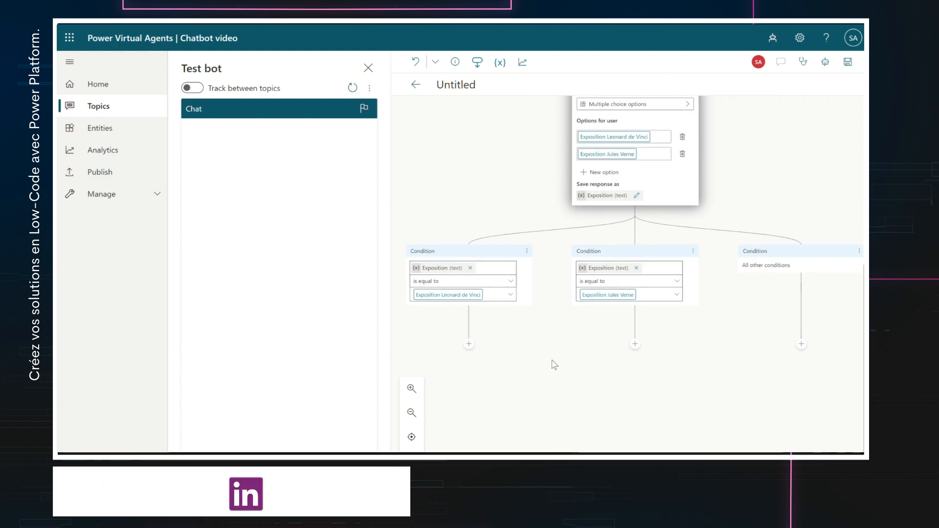
- Under the Leonard de Vinci branch, add the question 'Vos informations :' identifying a Person name
{"action": "left_click", "coordinate": [469, 345]}
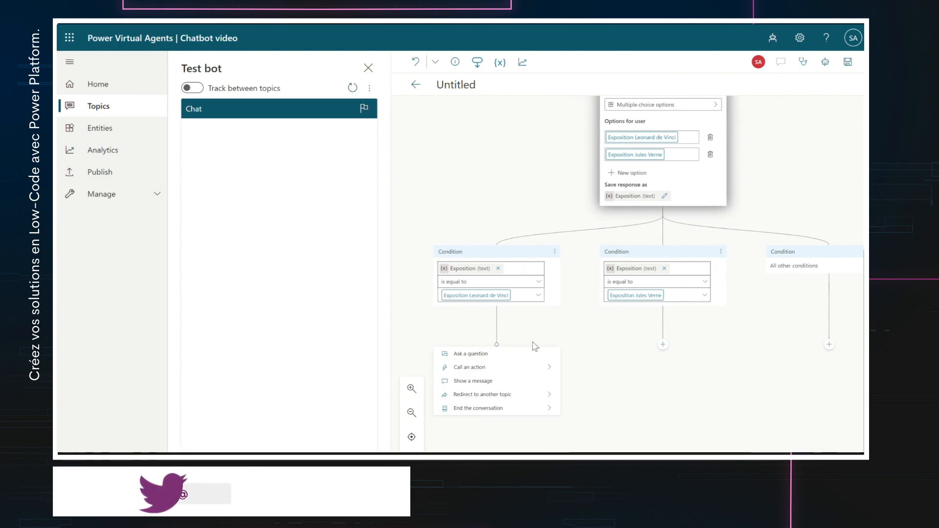
{"action": "scroll", "coordinate": [535, 347], "scroll_direction": "down", "scroll_amount": 1}
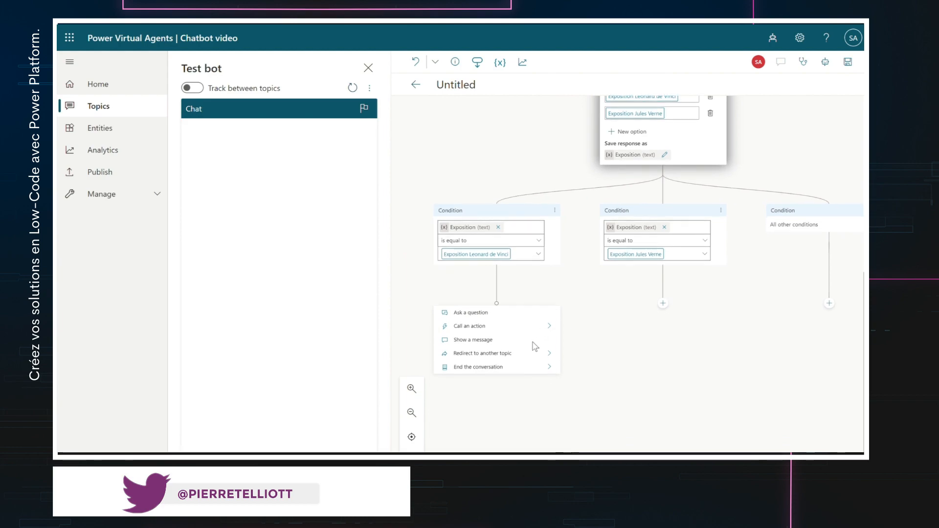
{"action": "left_click", "coordinate": [487, 321]}
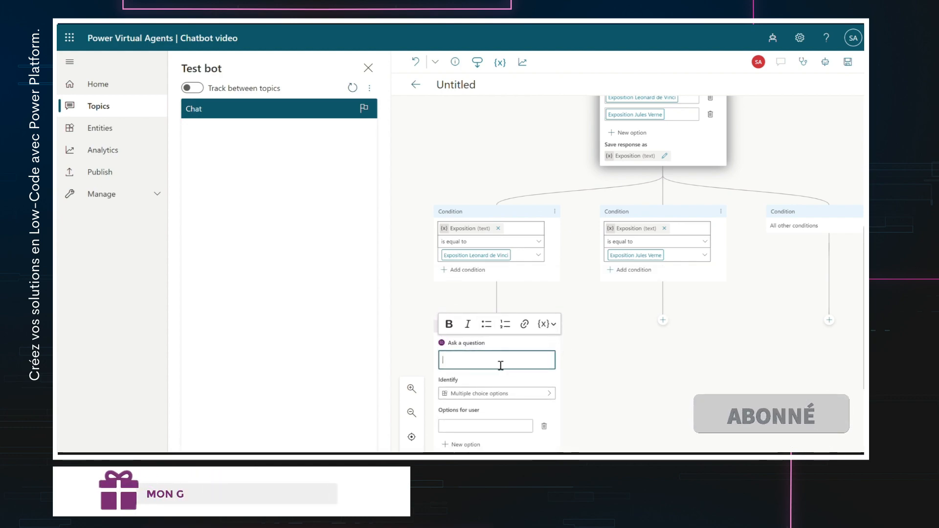
{"action": "type", "text": "Vos informat"}
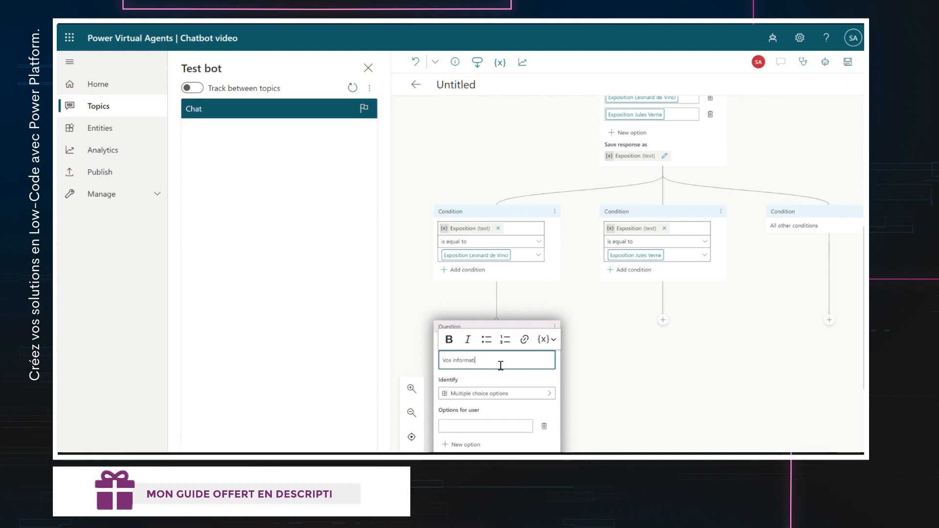
{"action": "type", "text": "ions"}
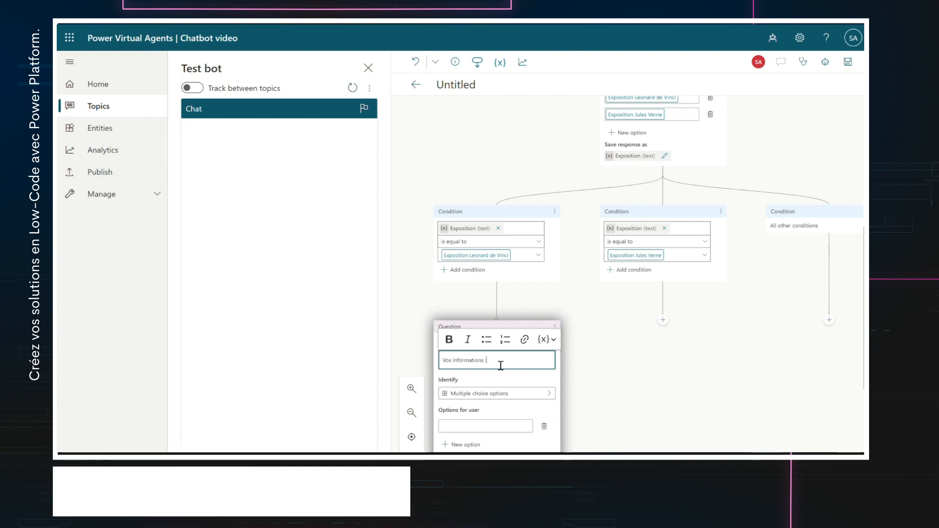
{"action": "scroll", "coordinate": [500, 366], "scroll_direction": "down", "scroll_amount": 1}
{"action": "left_click", "coordinate": [512, 383]}
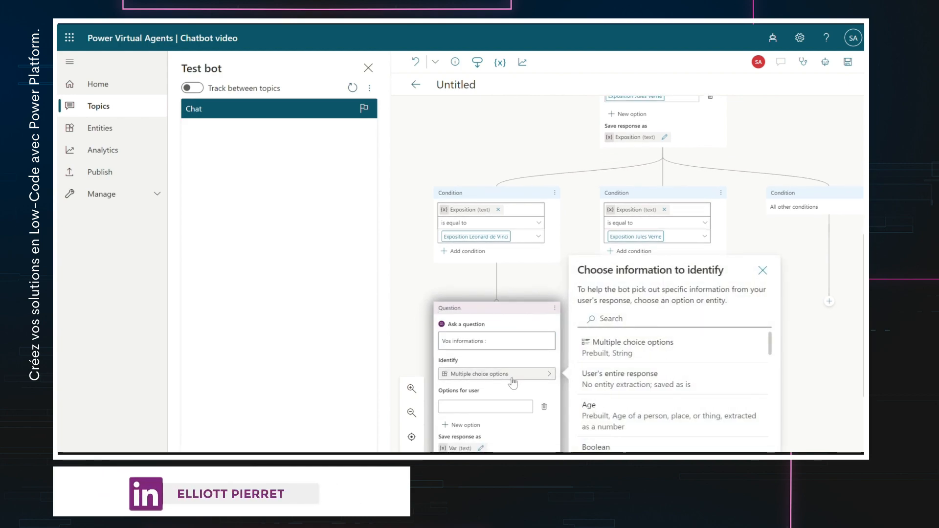
{"action": "scroll", "coordinate": [663, 414], "scroll_direction": "down", "scroll_amount": 1}
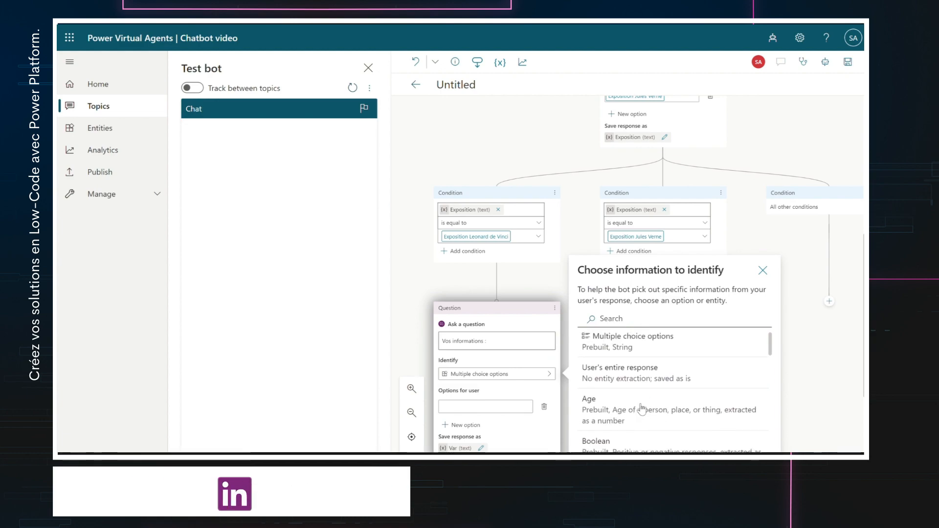
{"action": "scroll", "coordinate": [642, 413], "scroll_direction": "down", "scroll_amount": 10}
{"action": "scroll", "coordinate": [642, 409], "scroll_direction": "up", "scroll_amount": 5}
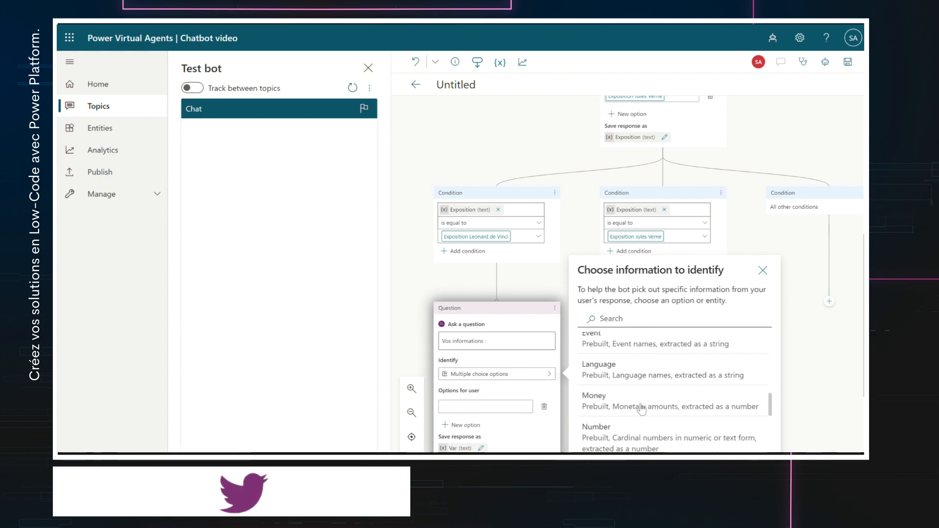
{"action": "scroll", "coordinate": [643, 409], "scroll_direction": "down", "scroll_amount": 10}
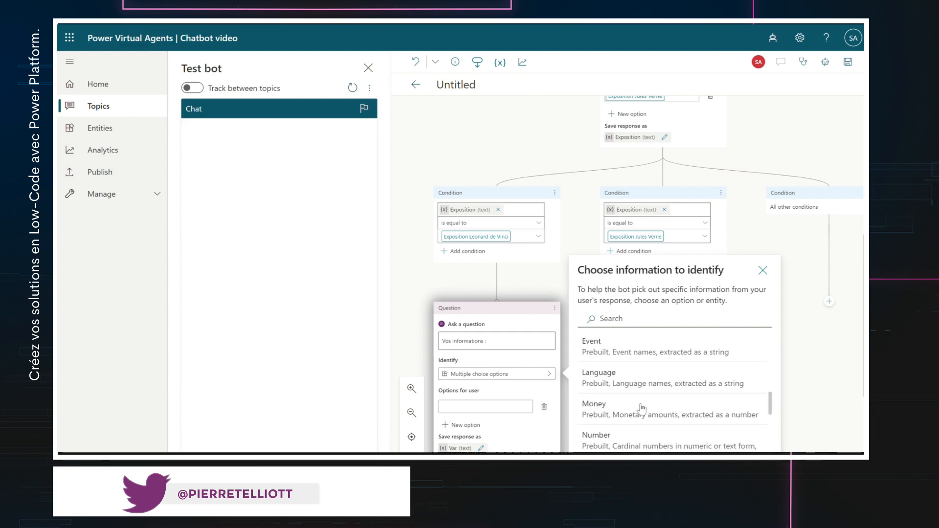
{"action": "scroll", "coordinate": [642, 408], "scroll_direction": "up", "scroll_amount": 2}
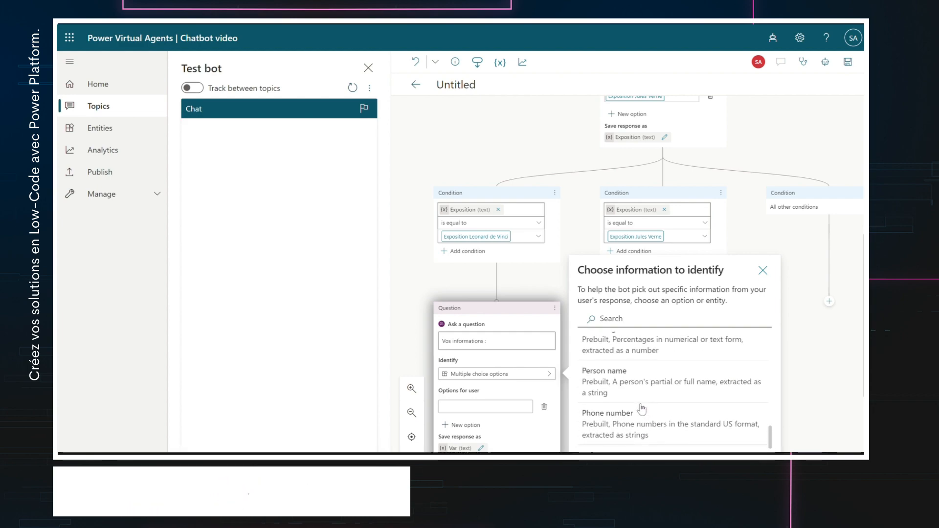
{"action": "left_click", "coordinate": [611, 386]}
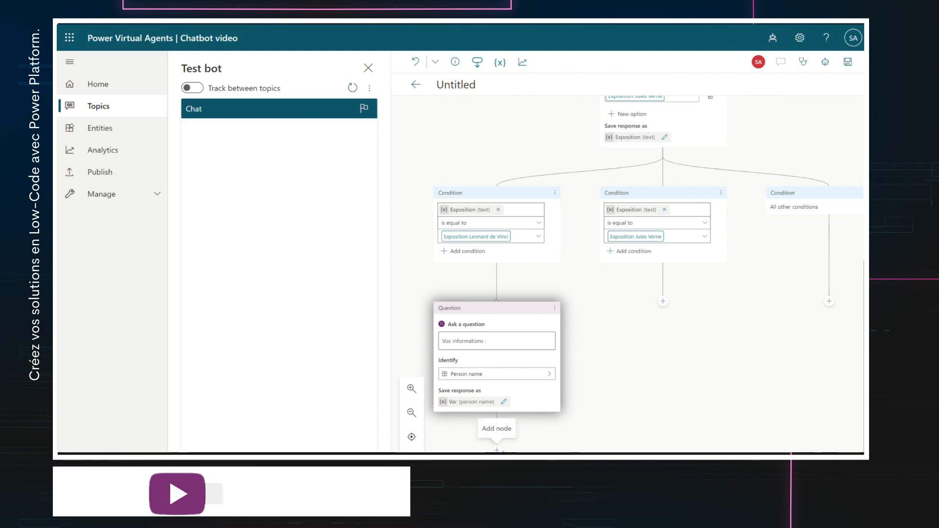
{"action": "scroll", "coordinate": [592, 427], "scroll_direction": "down", "scroll_amount": 3}
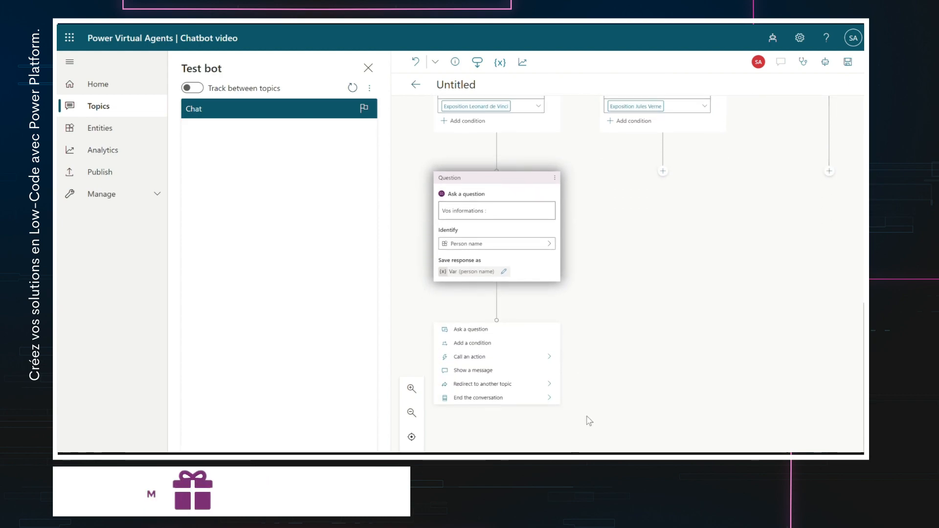
- Add the question 'Votre email :' below the name question, identifying an Email address
{"action": "left_click", "coordinate": [479, 331]}
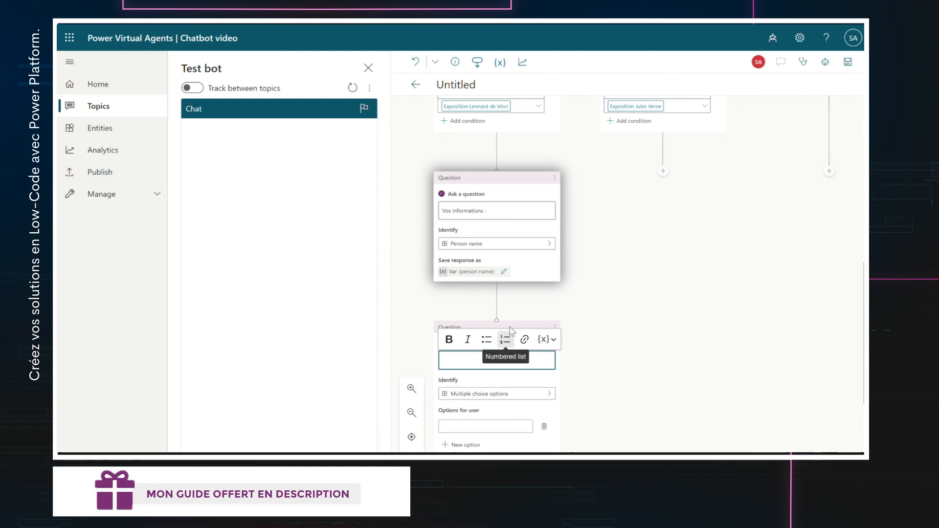
{"action": "left_click", "coordinate": [555, 327]}
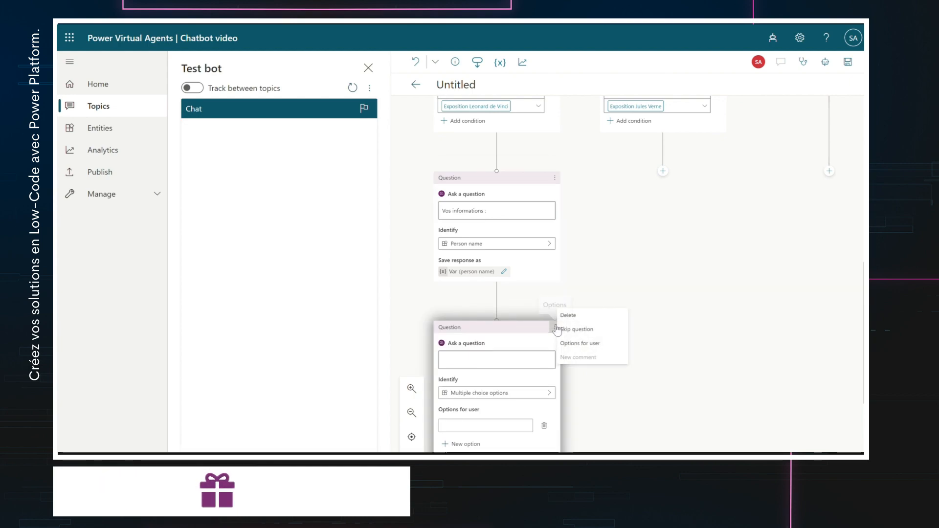
{"action": "left_click", "coordinate": [502, 360]}
{"action": "type", "text": "Votre me"}
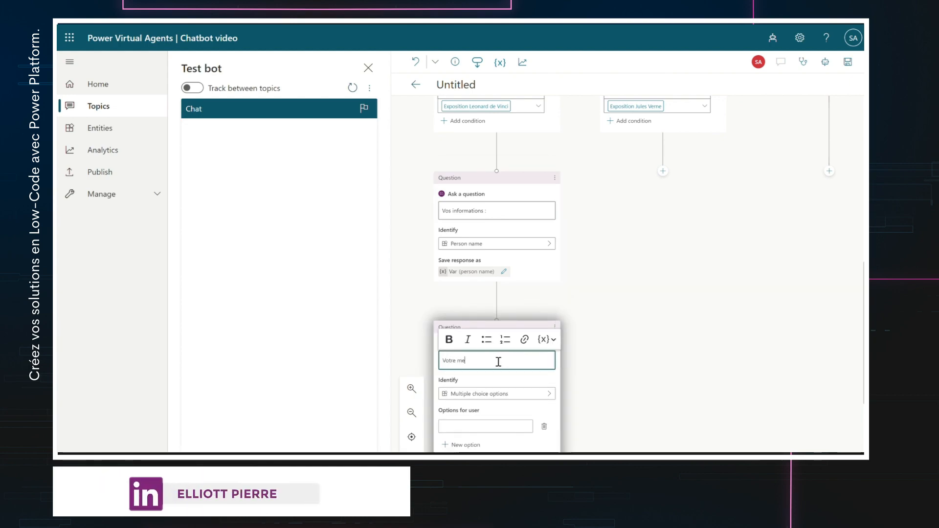
{"action": "key", "text": "BackSpace"}
{"action": "key", "text": "BackSpace"}
{"action": "type", "text": "email :"}
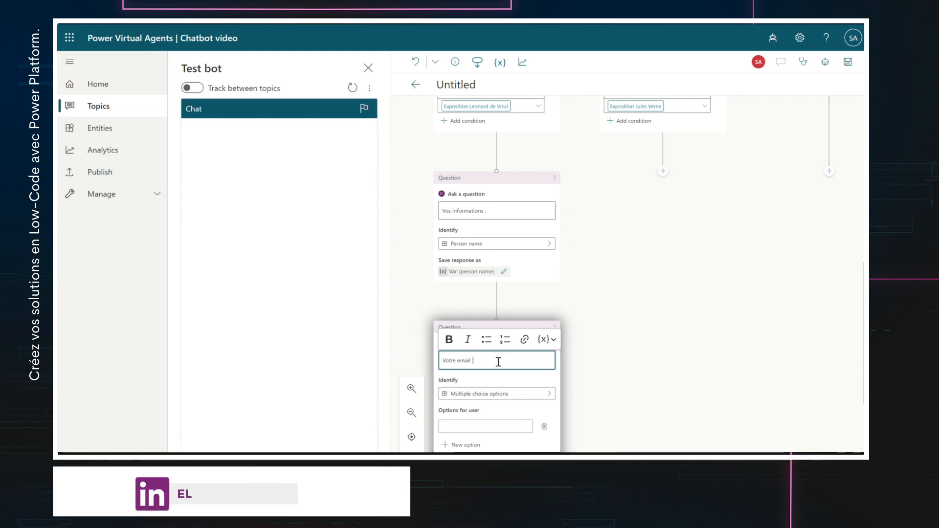
{"action": "left_click", "coordinate": [488, 376]}
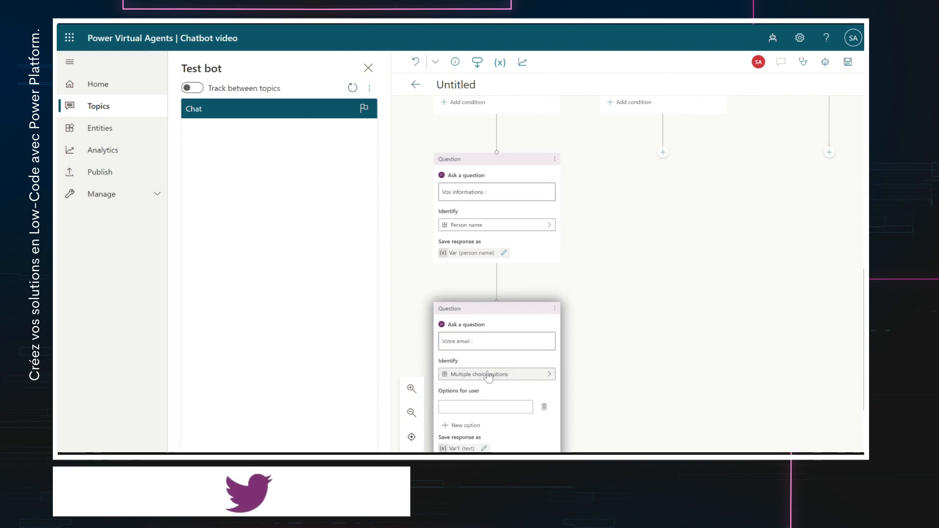
{"action": "scroll", "coordinate": [657, 409], "scroll_direction": "down", "scroll_amount": 5}
{"action": "scroll", "coordinate": [657, 410], "scroll_direction": "down", "scroll_amount": 4}
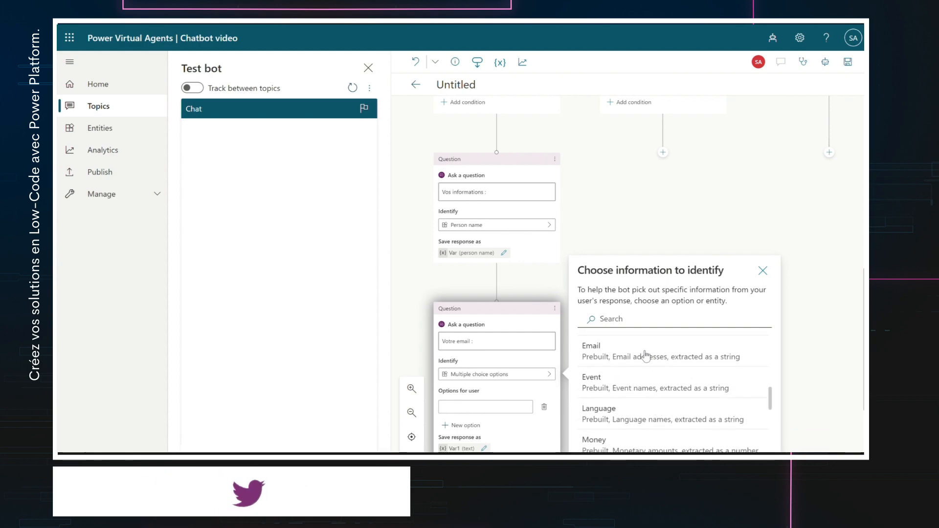
{"action": "left_click", "coordinate": [646, 352]}
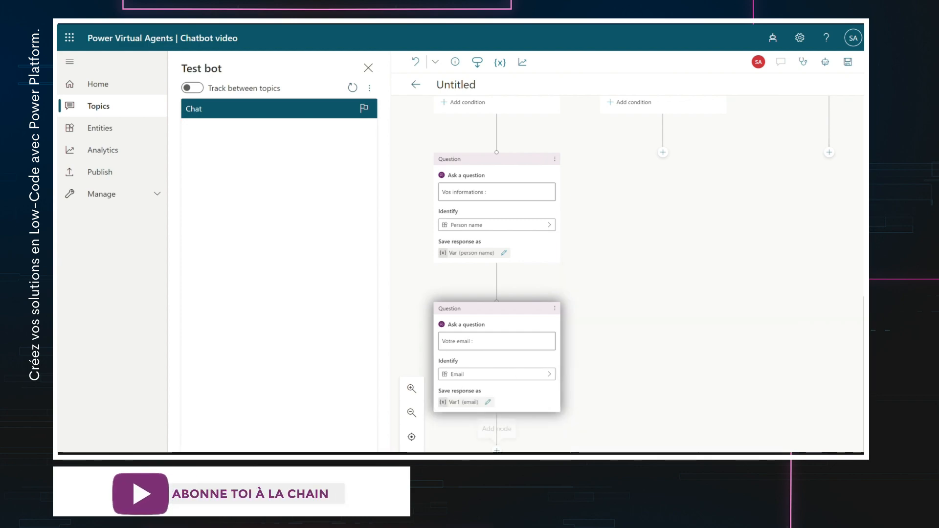
{"action": "left_click", "coordinate": [497, 450]}
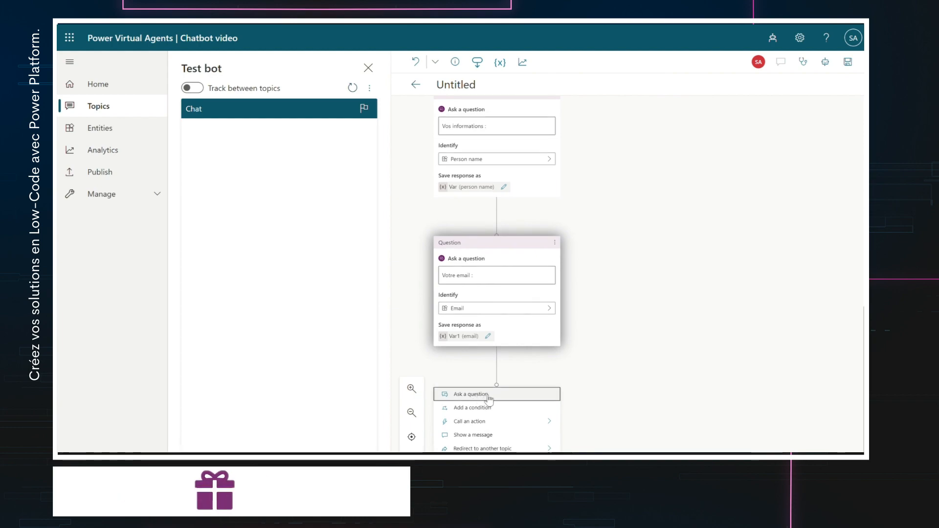
- Add the question 'Quelle date et créneau ?' with choices 'Lundi - 08H' and 'Lundi - 10H'
{"action": "left_click", "coordinate": [489, 397]}
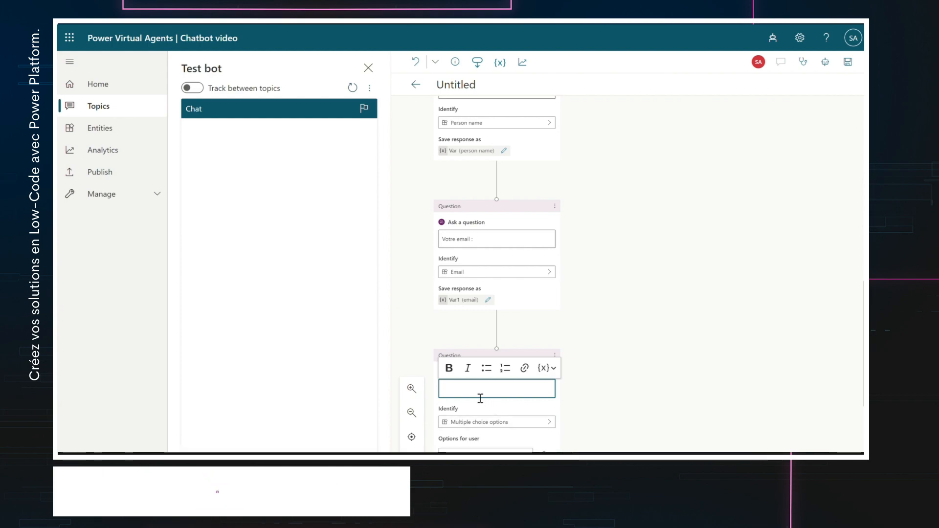
{"action": "type", "text": "Quell"}
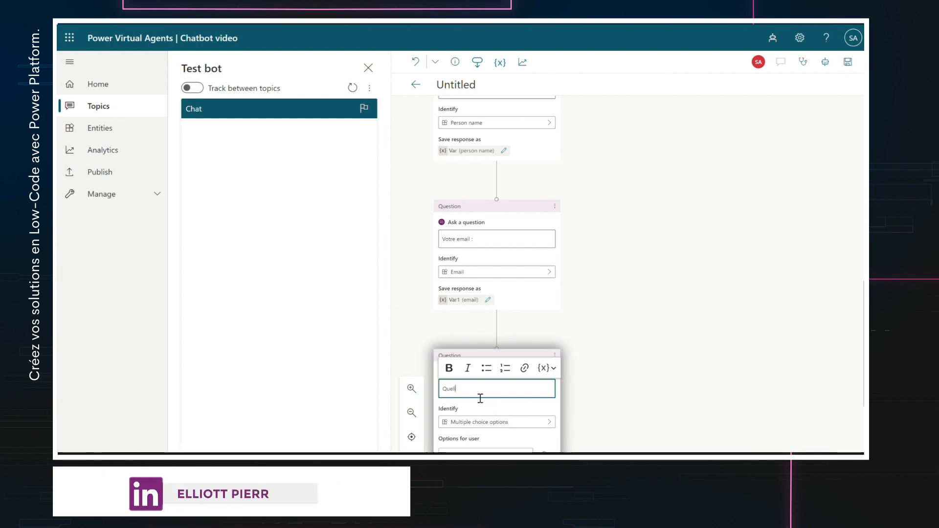
{"action": "type", "text": "e date et cré"}
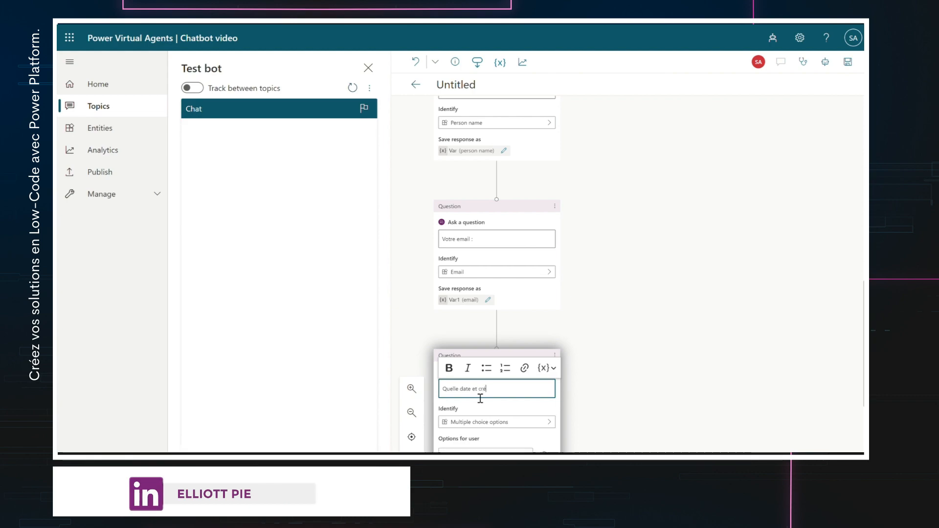
{"action": "type", "text": "neau ?"}
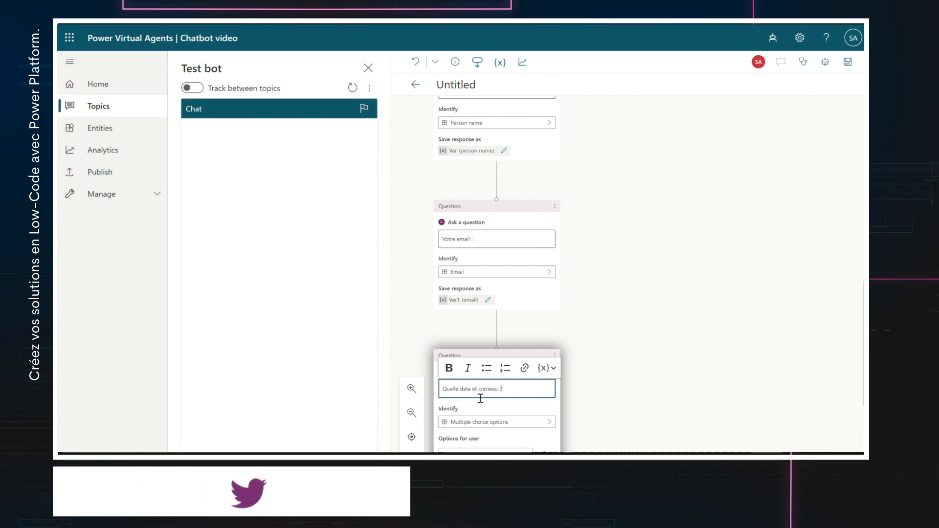
{"action": "scroll", "coordinate": [480, 398], "scroll_direction": "down", "scroll_amount": 1}
{"action": "left_click", "coordinate": [497, 430]}
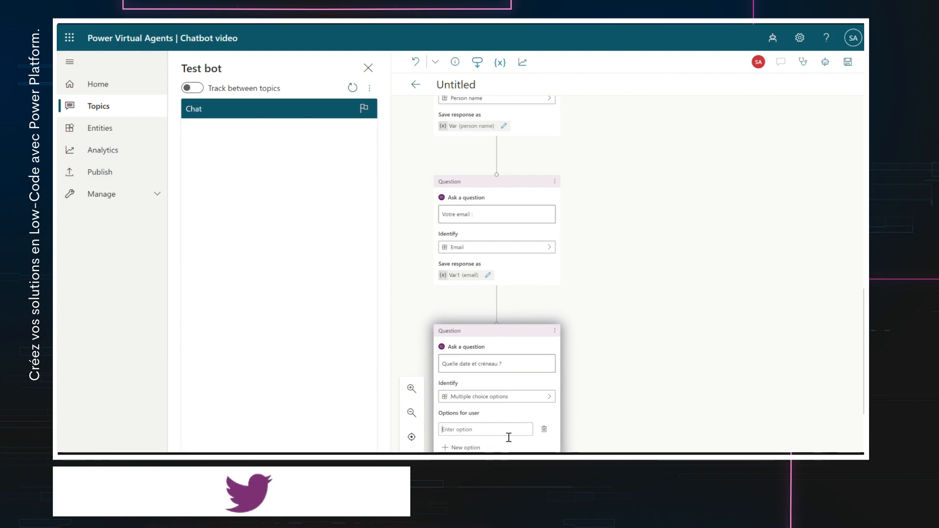
{"action": "type", "text": "Lundi - "}
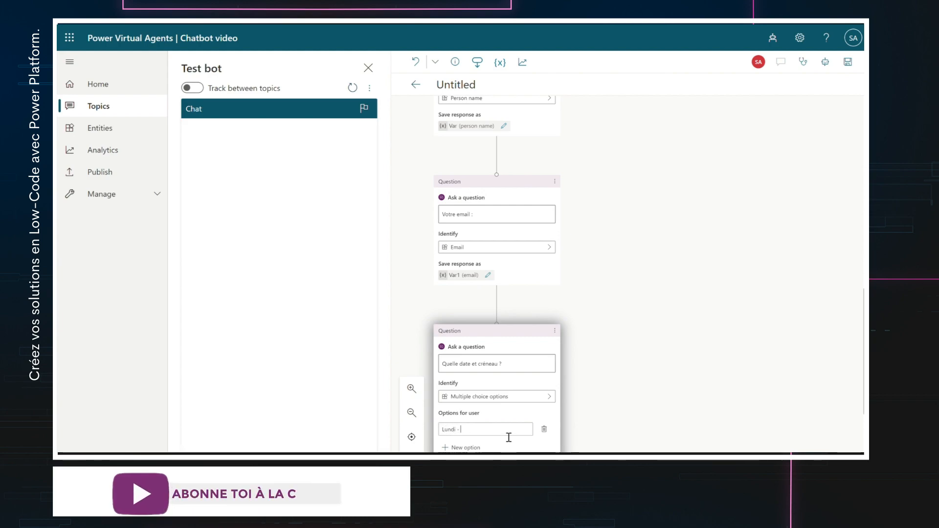
{"action": "type", "text": "08H"}
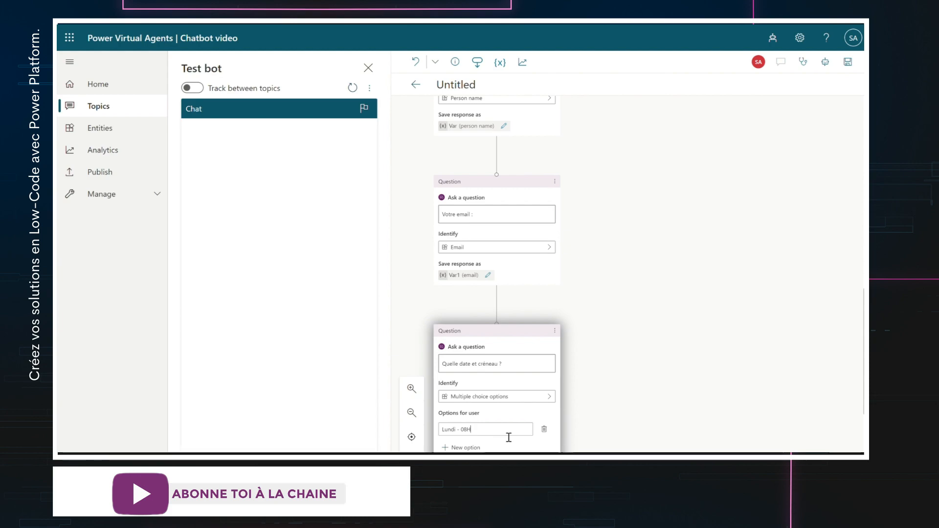
{"action": "left_click", "coordinate": [468, 448]}
{"action": "type", "text": "Lundi"}
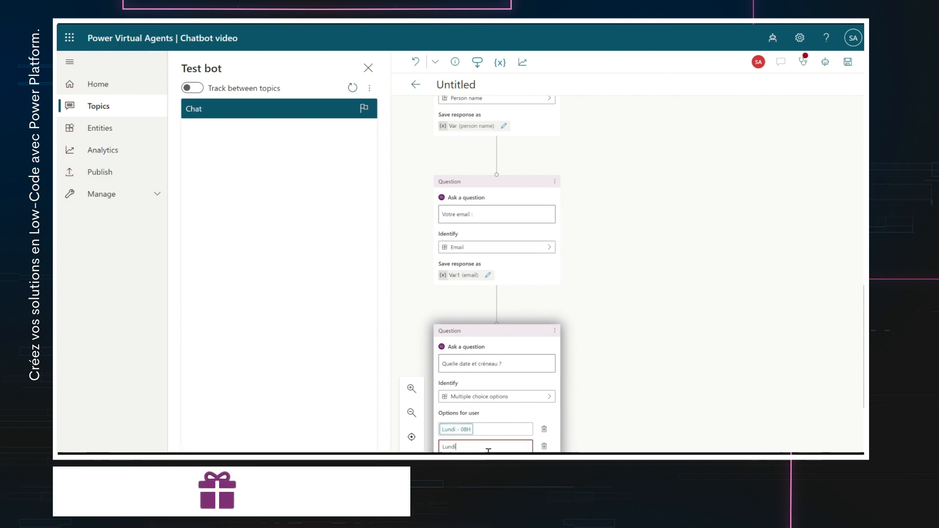
{"action": "type", "text": " - 10H"}
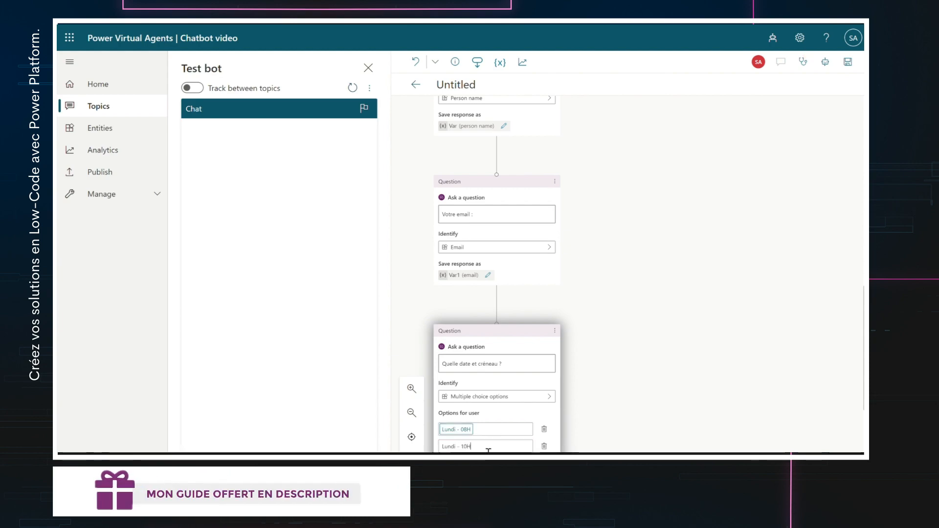
{"action": "scroll", "coordinate": [582, 451], "scroll_direction": "down", "scroll_amount": 2}
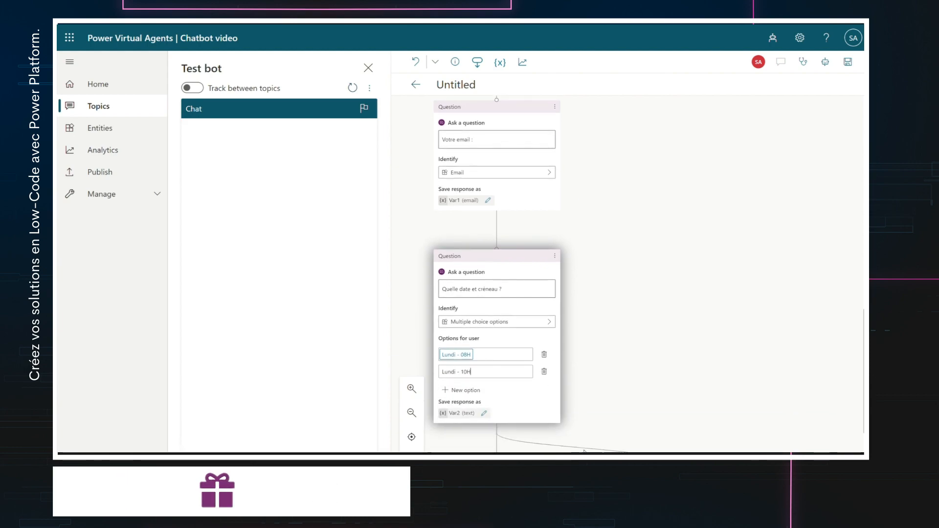
{"action": "left_click", "coordinate": [418, 417]}
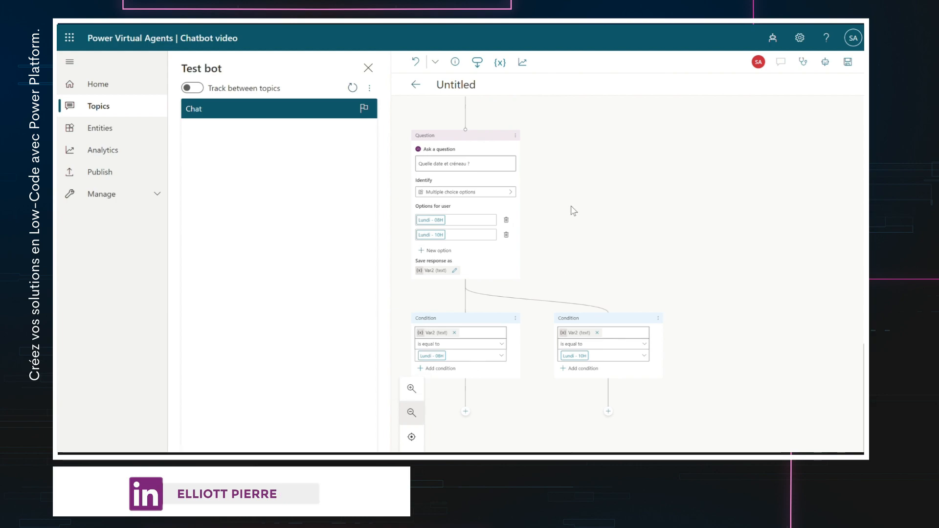
{"action": "scroll", "coordinate": [570, 210], "scroll_direction": "up", "scroll_amount": 10}
{"action": "scroll", "coordinate": [577, 211], "scroll_direction": "up", "scroll_amount": 2}
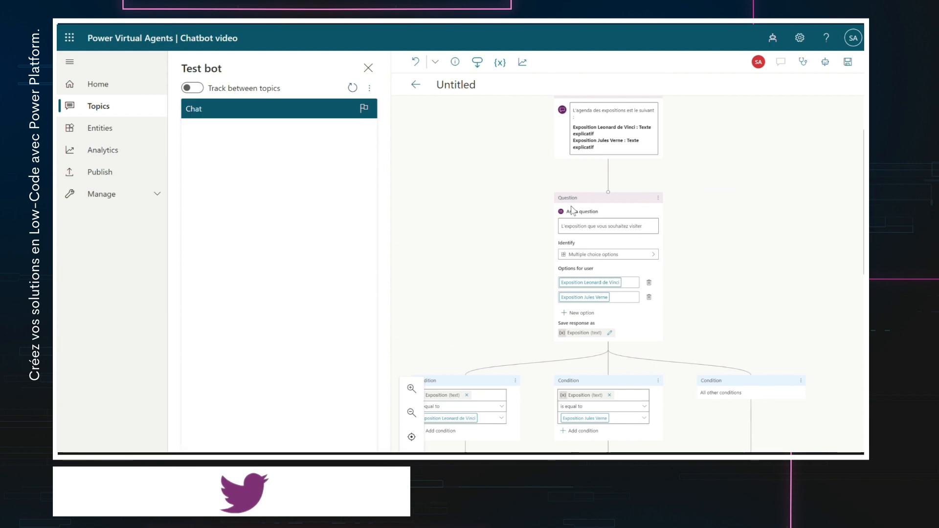
{"action": "scroll", "coordinate": [572, 209], "scroll_direction": "down", "scroll_amount": 3}
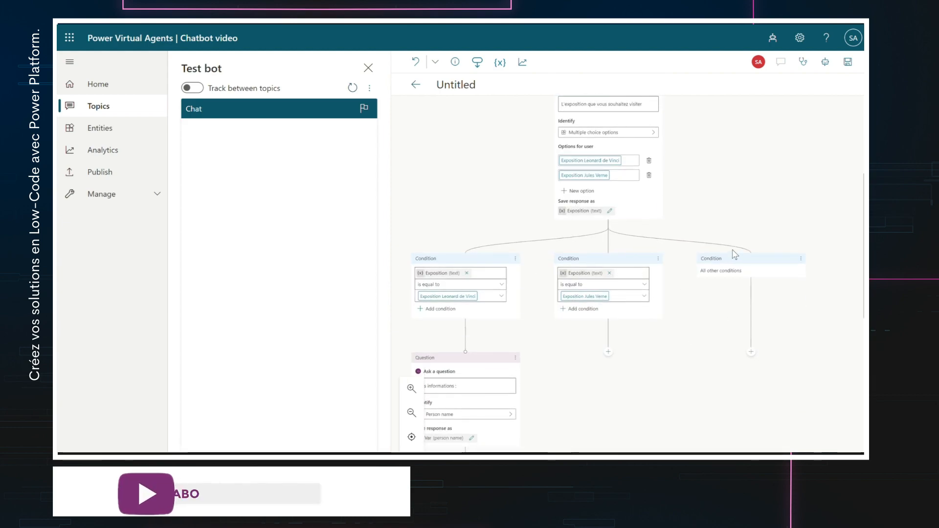
{"action": "scroll", "coordinate": [734, 255], "scroll_direction": "down", "scroll_amount": 1}
{"action": "scroll", "coordinate": [735, 254], "scroll_direction": "down", "scroll_amount": 2}
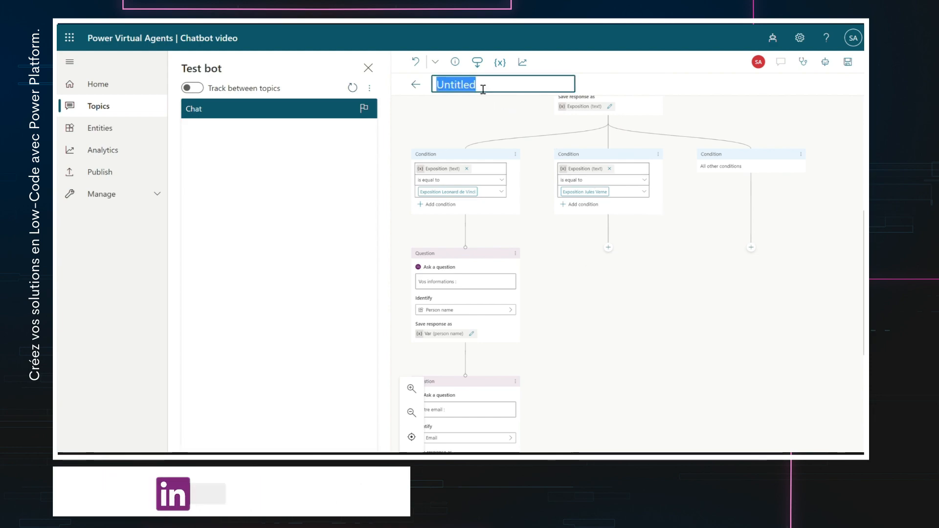
- Title the topic 'Exposition' and review the date question's Lundi - 08H and Lundi - 10H branches
{"action": "type", "text": "Exposition"}
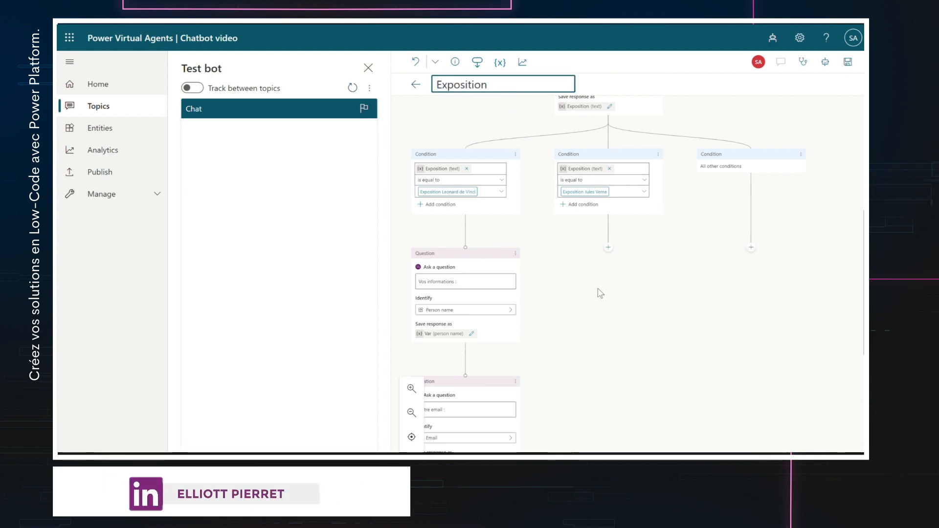
{"action": "left_click", "coordinate": [600, 299]}
{"action": "scroll", "coordinate": [601, 299], "scroll_direction": "down", "scroll_amount": 1}
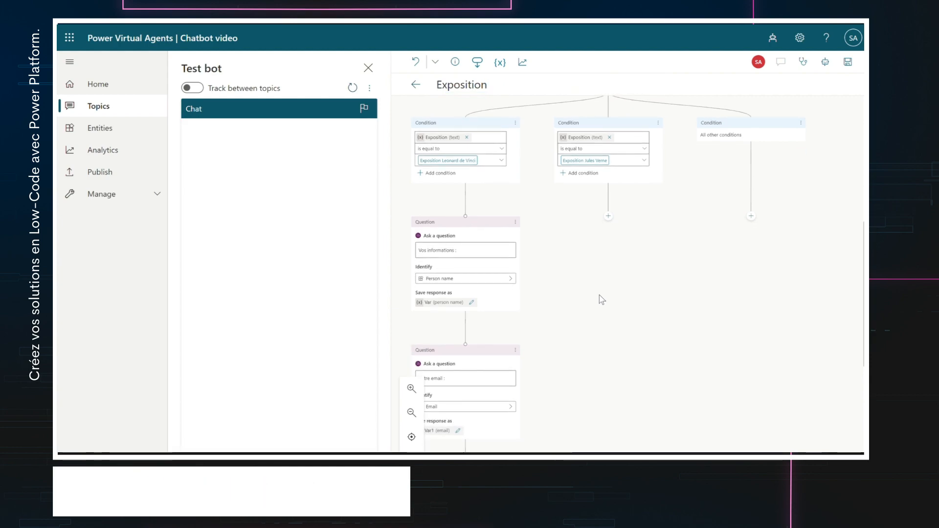
{"action": "scroll", "coordinate": [602, 299], "scroll_direction": "down", "scroll_amount": 2}
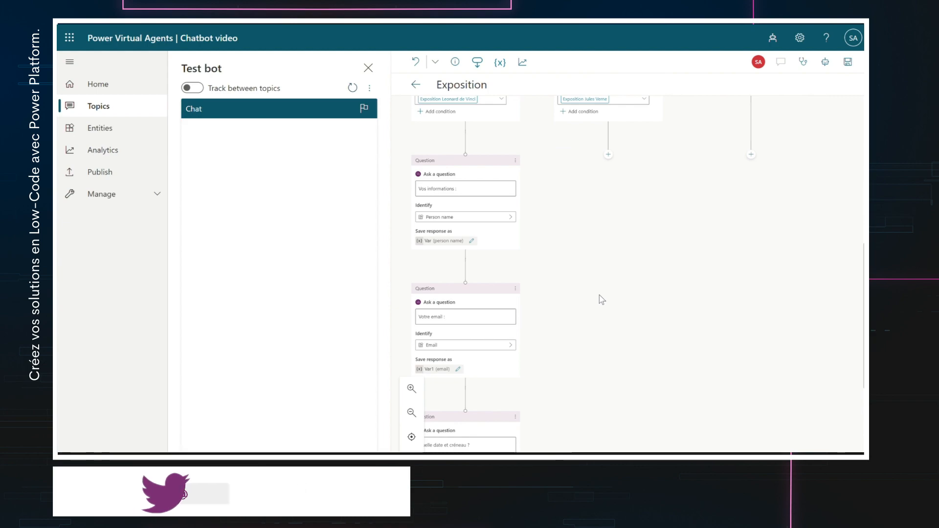
{"action": "scroll", "coordinate": [602, 299], "scroll_direction": "down", "scroll_amount": 4}
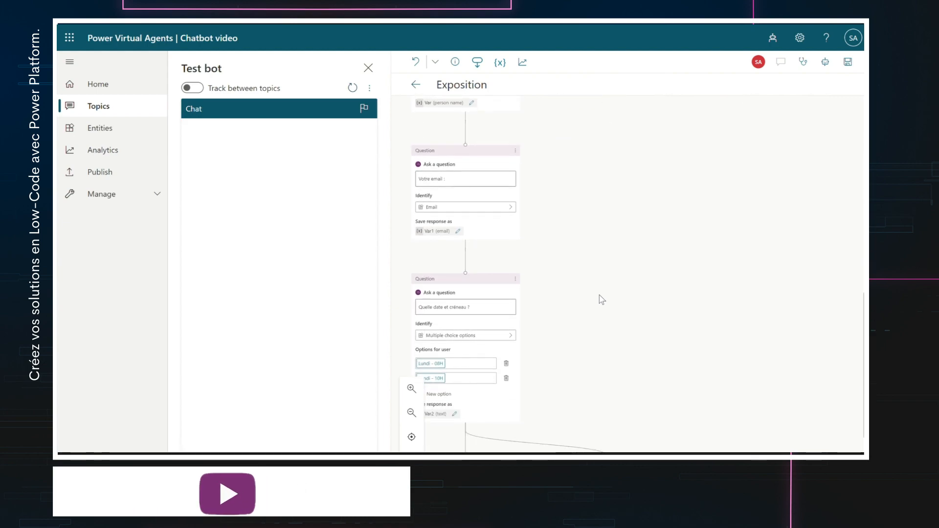
{"action": "scroll", "coordinate": [602, 300], "scroll_direction": "down", "scroll_amount": 4}
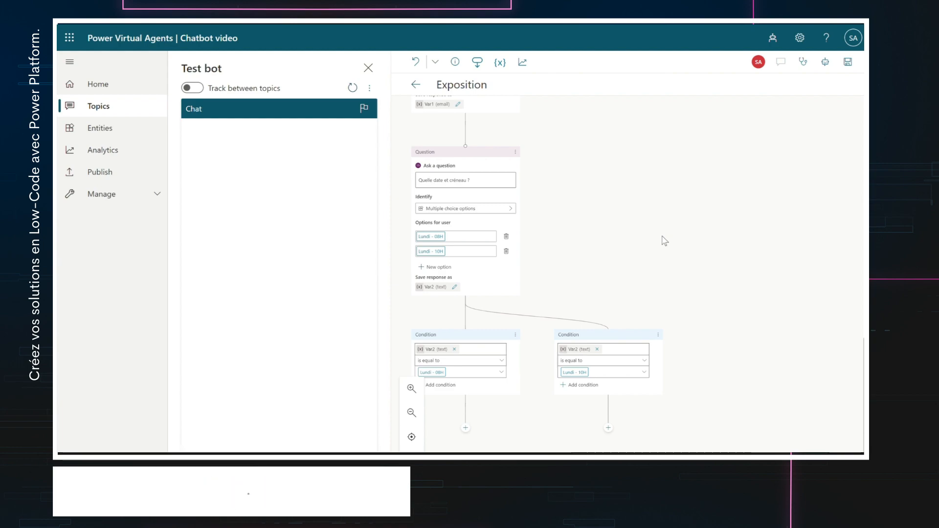
{"action": "scroll", "coordinate": [604, 214], "scroll_direction": "up", "scroll_amount": 3}
{"action": "scroll", "coordinate": [596, 234], "scroll_direction": "down", "scroll_amount": 5}
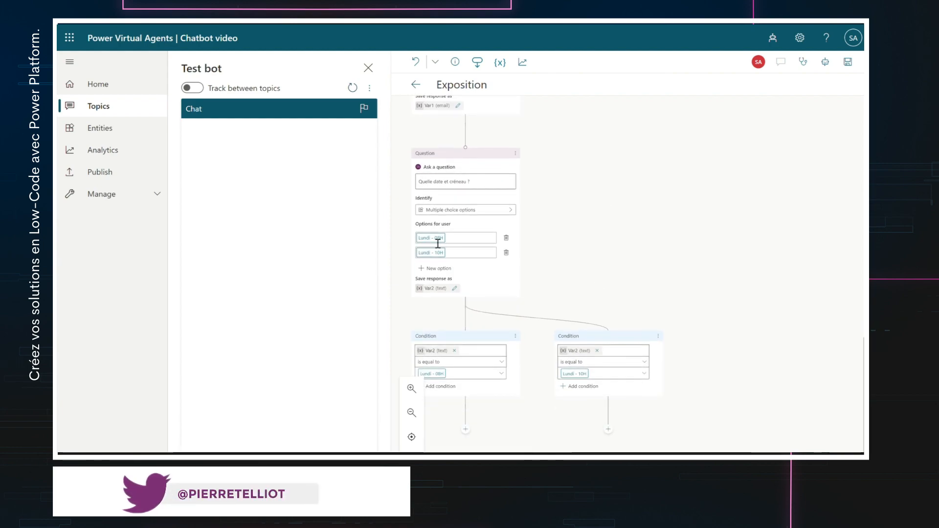
{"action": "scroll", "coordinate": [594, 245], "scroll_direction": "down", "scroll_amount": 1}
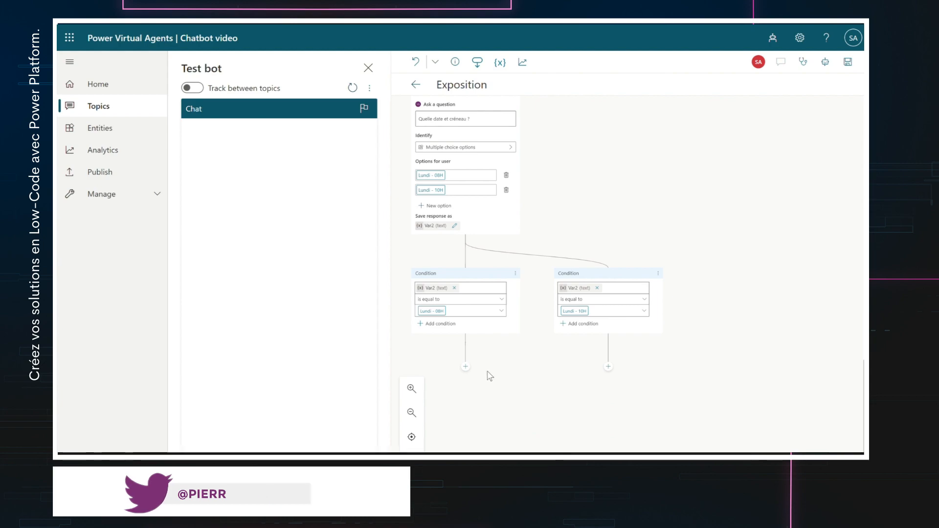
- Add a message node under the Lundi - 08H condition reading 'Je vous confirme la réservation pour l'exposition :'
{"action": "left_click", "coordinate": [466, 367]}
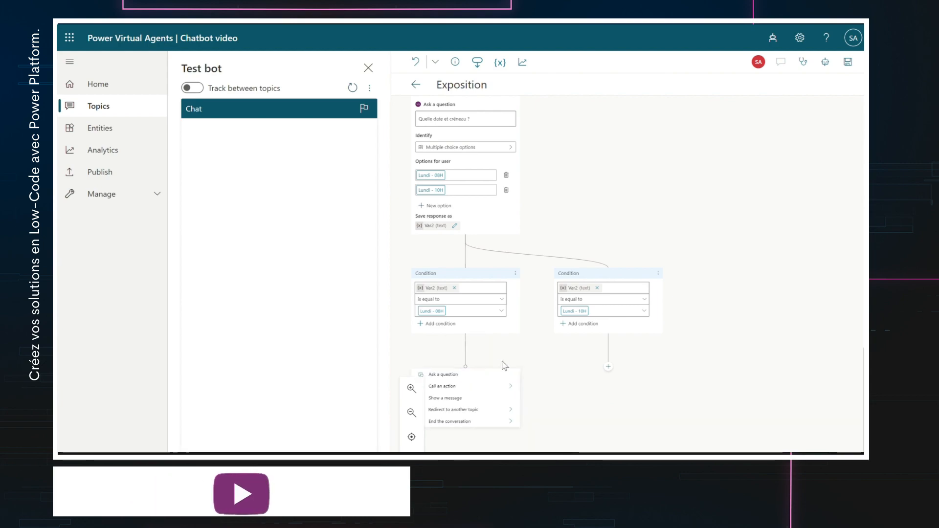
{"action": "scroll", "coordinate": [503, 362], "scroll_direction": "down", "scroll_amount": 4}
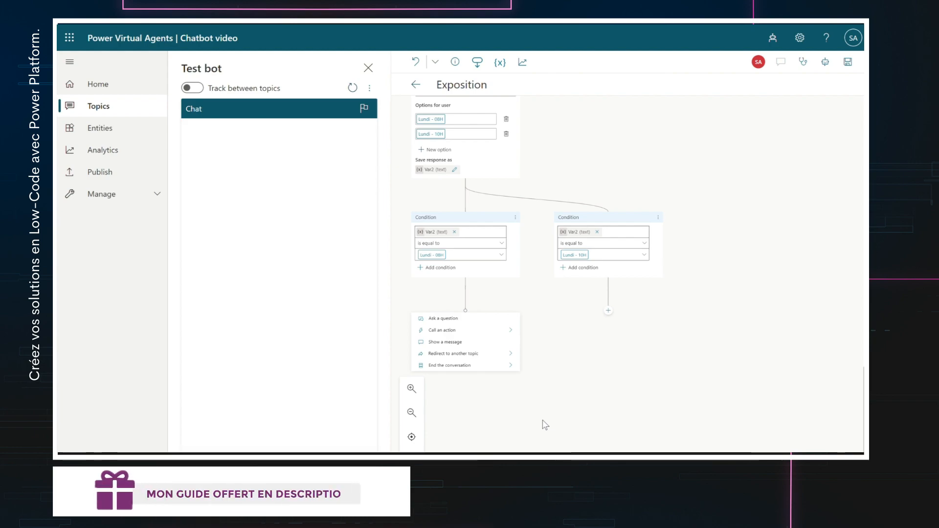
{"action": "scroll", "coordinate": [484, 343], "scroll_direction": "up", "scroll_amount": 1}
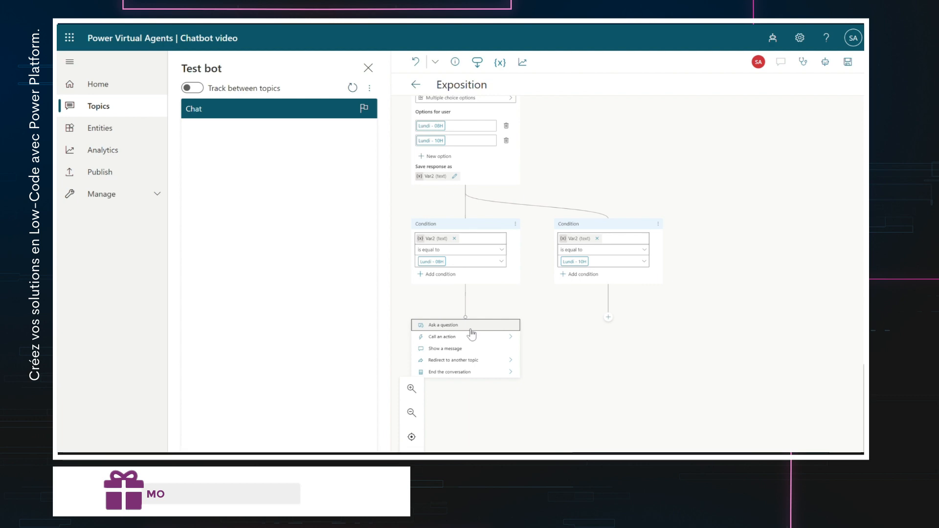
{"action": "left_click", "coordinate": [479, 349]}
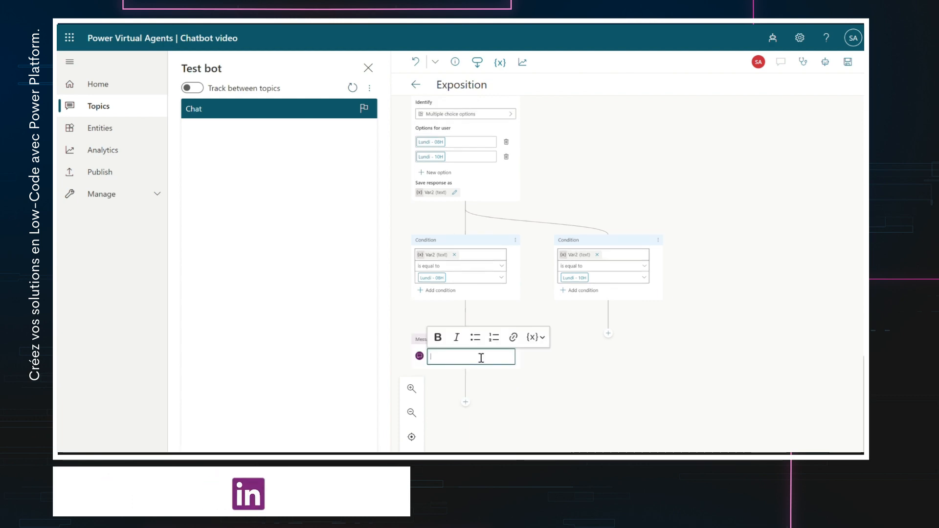
{"action": "type", "text": "Je"}
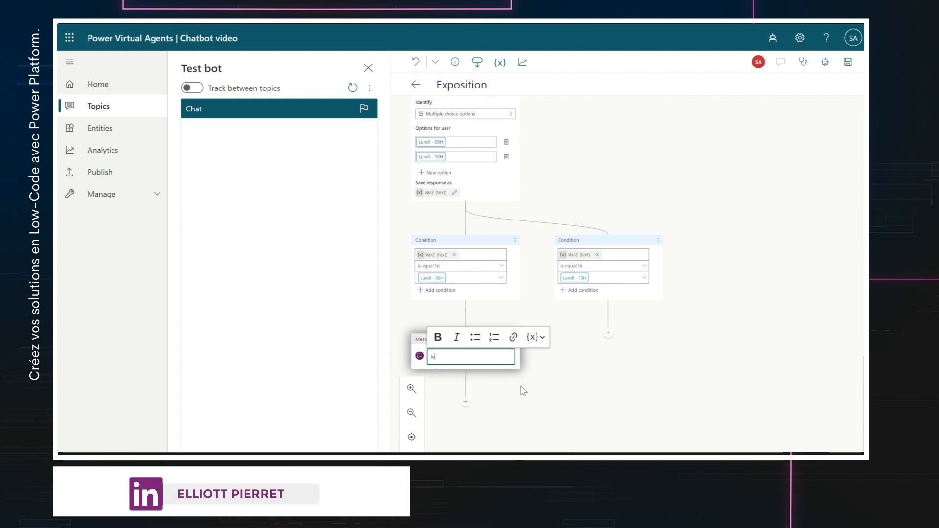
{"action": "type", "text": " vous confirme"}
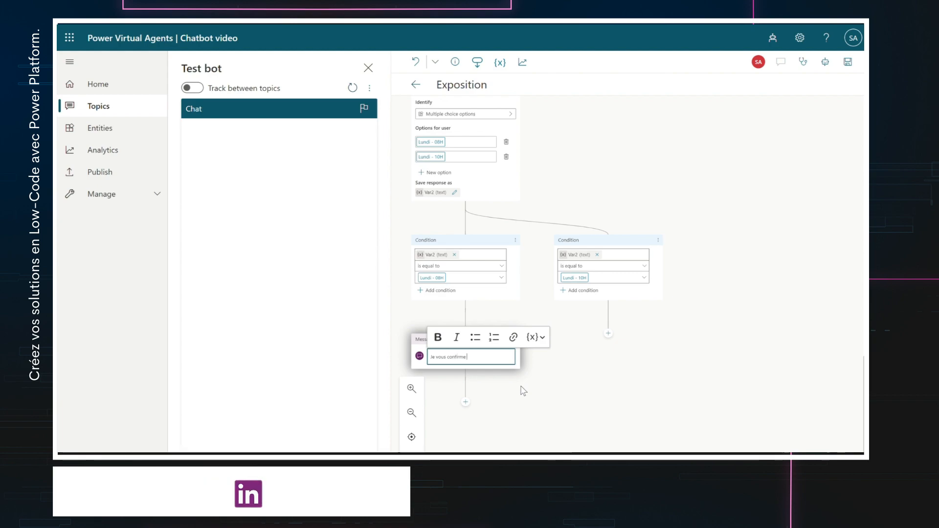
{"action": "type", "text": " la re"}
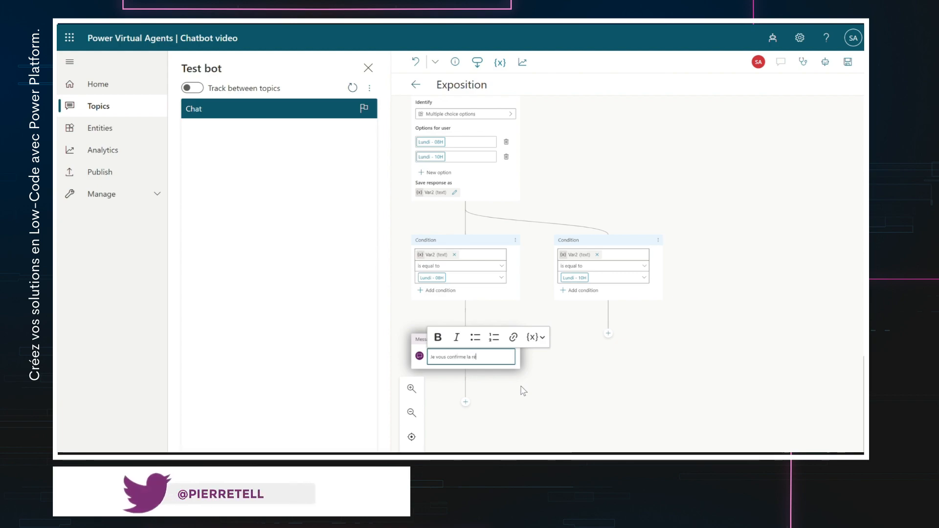
{"action": "key", "text": "BackSpace"}
{"action": "type", "text": "éservation pour l"}
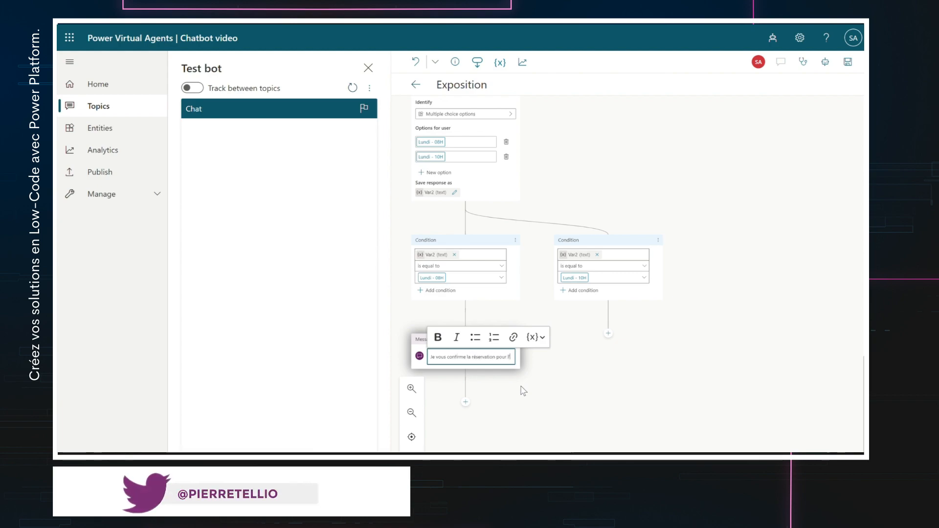
{"action": "type", "text": "'exposition"}
{"action": "type", "text": ":"}
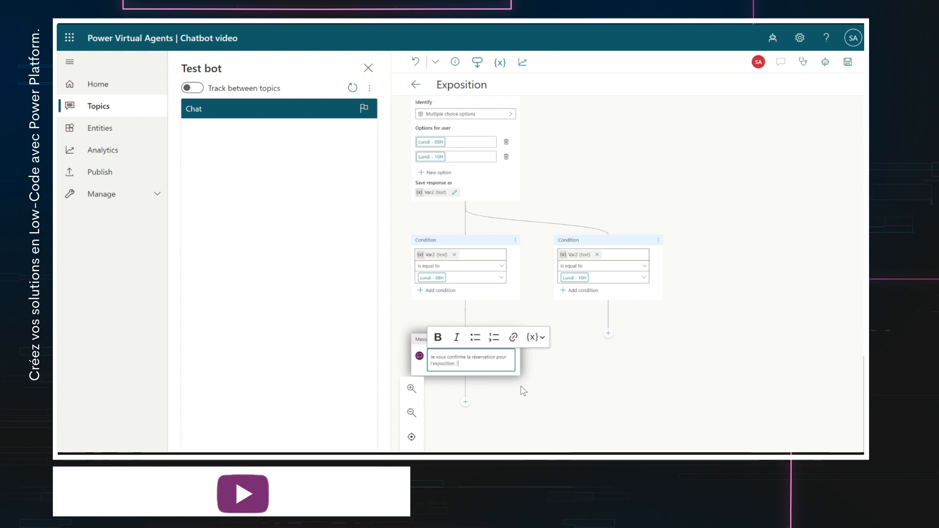
{"action": "left_click", "coordinate": [537, 337]}
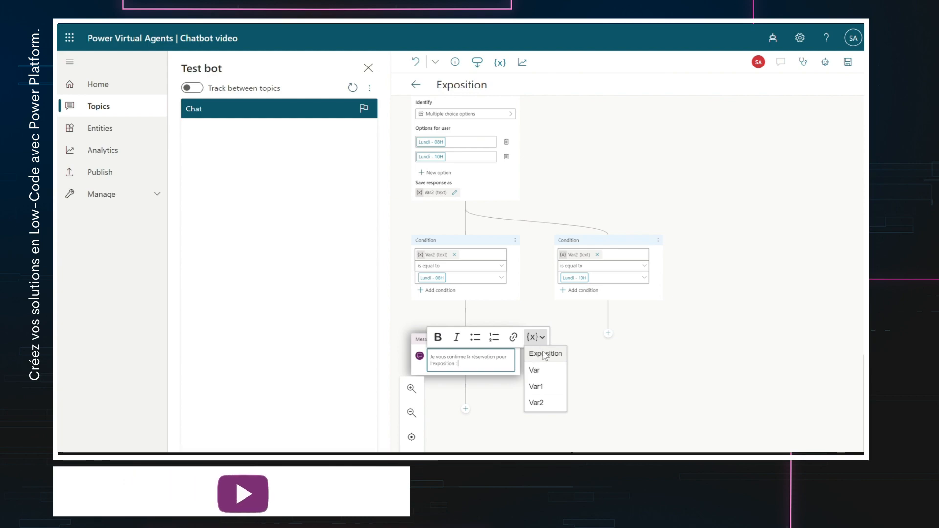
- Insert the Exposition variable into the message and add a 'Prénom :' line for Var
{"action": "left_click", "coordinate": [546, 353]}
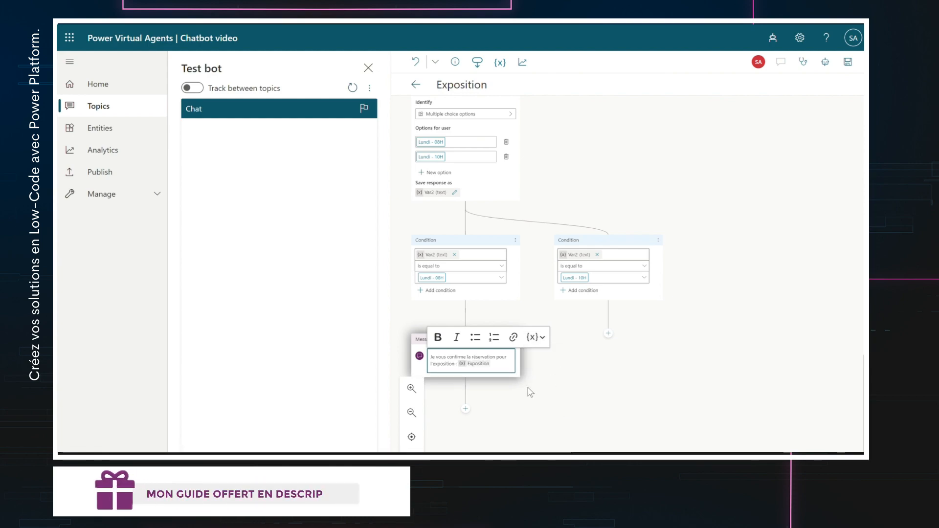
{"action": "key", "text": "Return"}
{"action": "key", "text": "Return"}
{"action": "type", "text": "P"}
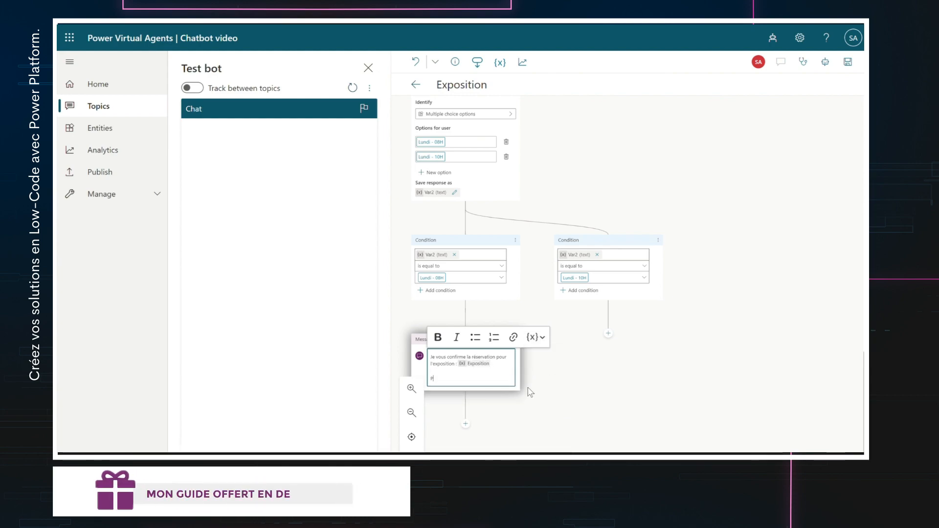
{"action": "type", "text": "our :"}
{"action": "key", "text": "Return"}
{"action": "key", "text": "Return"}
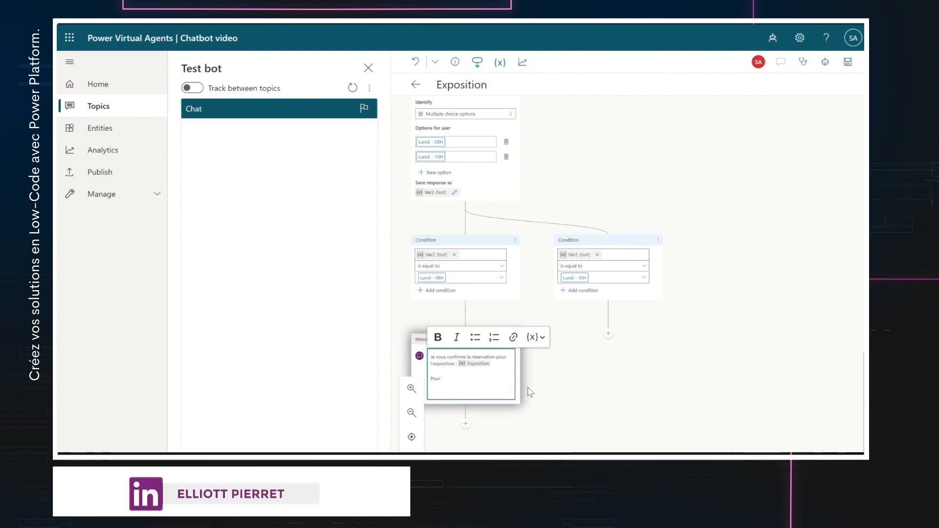
{"action": "scroll", "coordinate": [528, 391], "scroll_direction": "up", "scroll_amount": 3}
{"action": "scroll", "coordinate": [526, 390], "scroll_direction": "down", "scroll_amount": 2}
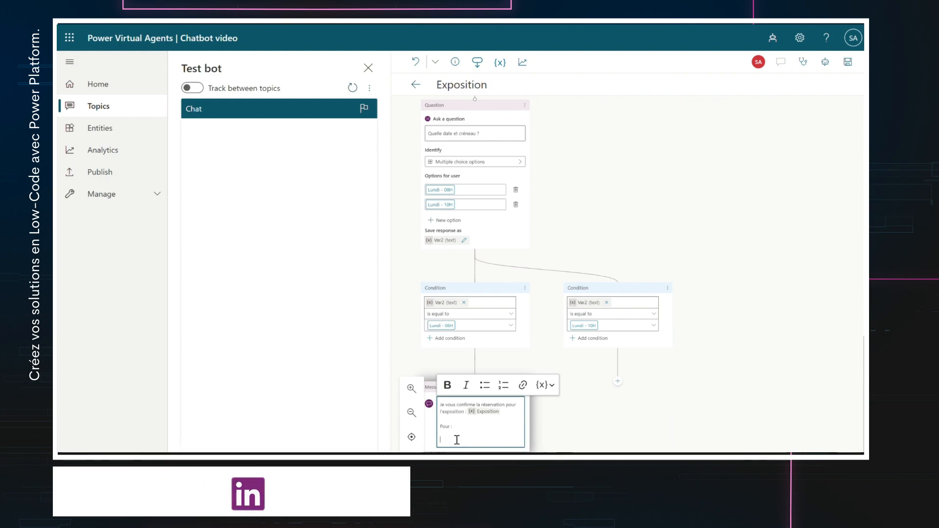
{"action": "key", "text": "BackSpace"}
{"action": "key", "text": "BackSpace"}
{"action": "key", "text": "BackSpace"}
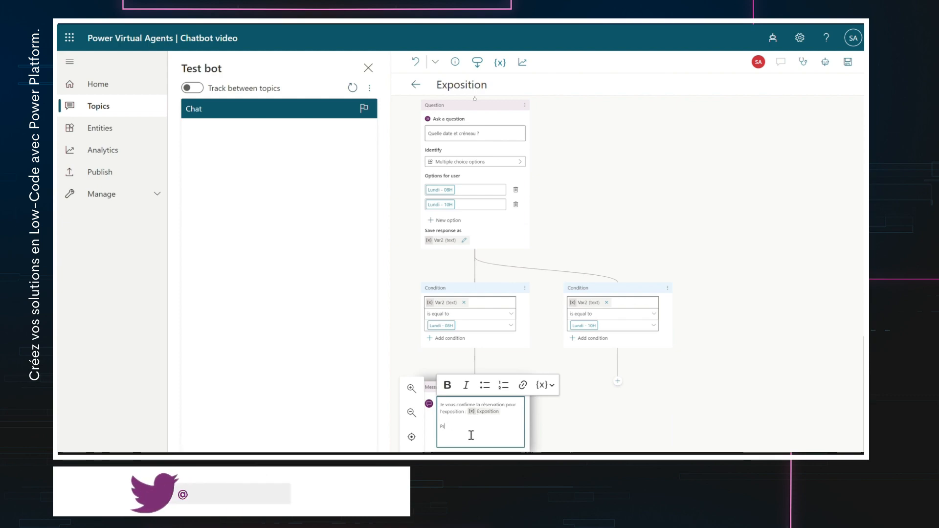
{"action": "type", "text": "rénom :"}
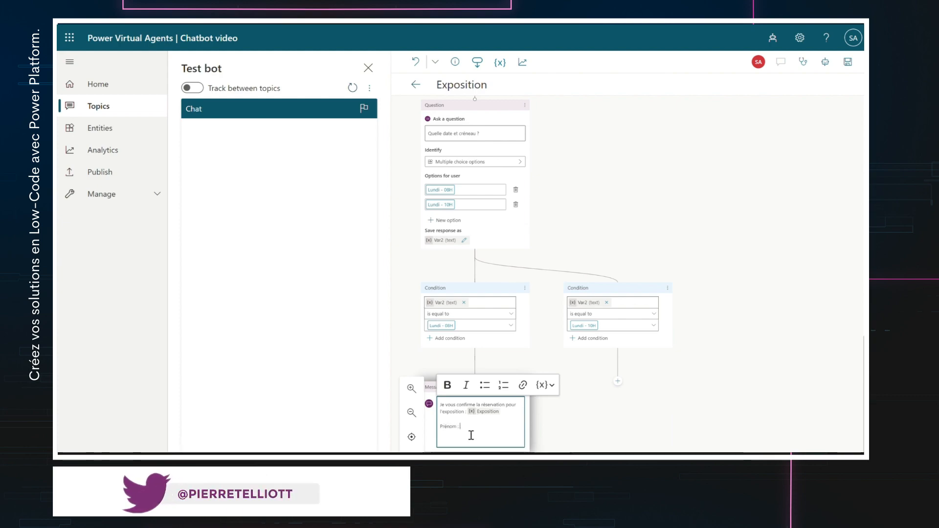
{"action": "left_click", "coordinate": [545, 385]}
{"action": "scroll", "coordinate": [650, 387], "scroll_direction": "up", "scroll_amount": 2}
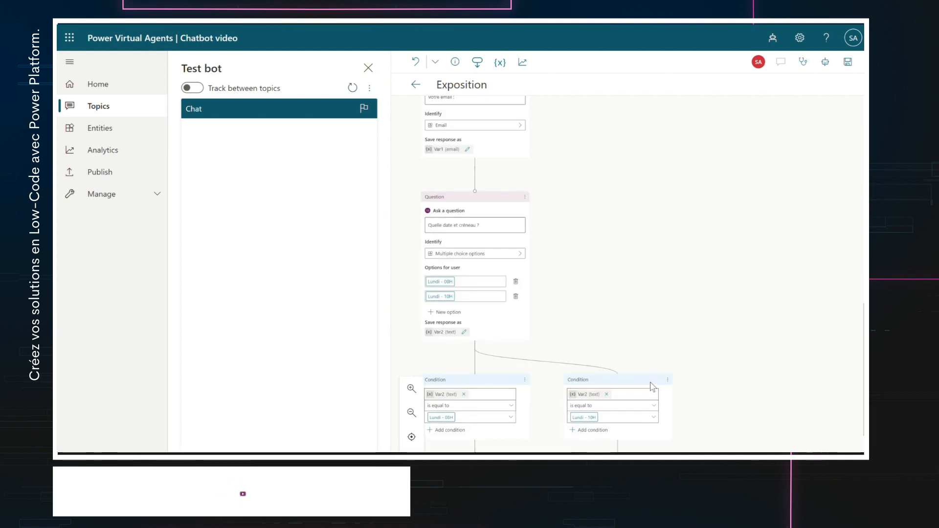
{"action": "scroll", "coordinate": [636, 294], "scroll_direction": "up", "scroll_amount": 3}
{"action": "scroll", "coordinate": [639, 300], "scroll_direction": "down", "scroll_amount": 5}
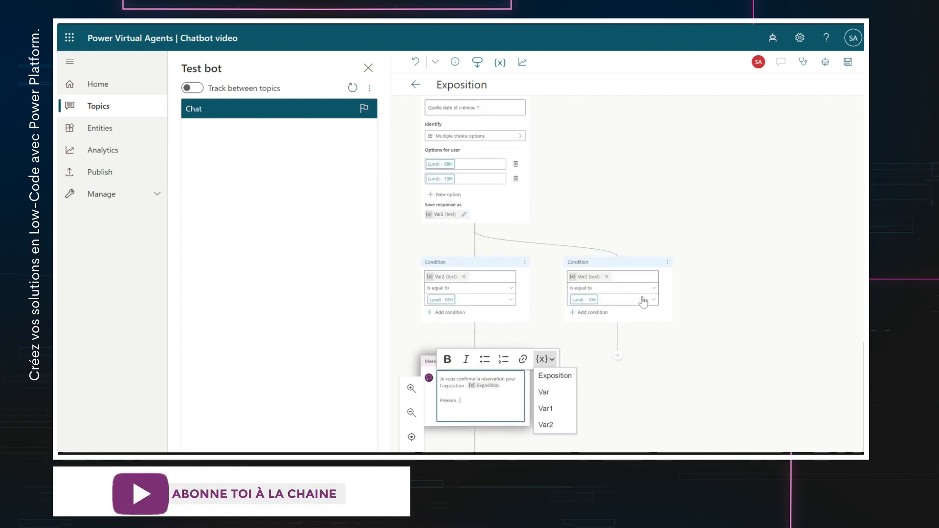
{"action": "scroll", "coordinate": [642, 301], "scroll_direction": "down", "scroll_amount": 1}
{"action": "scroll", "coordinate": [611, 401], "scroll_direction": "up", "scroll_amount": 5}
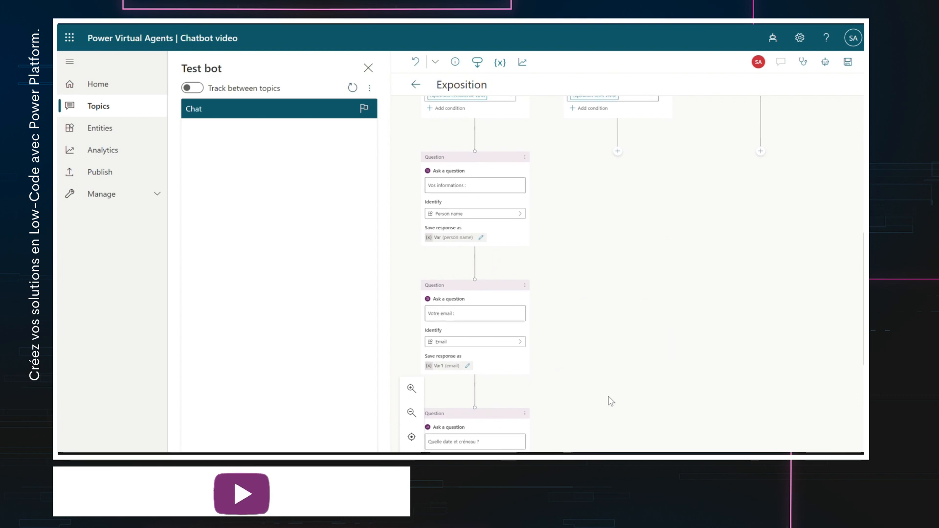
{"action": "scroll", "coordinate": [613, 400], "scroll_direction": "down", "scroll_amount": 3}
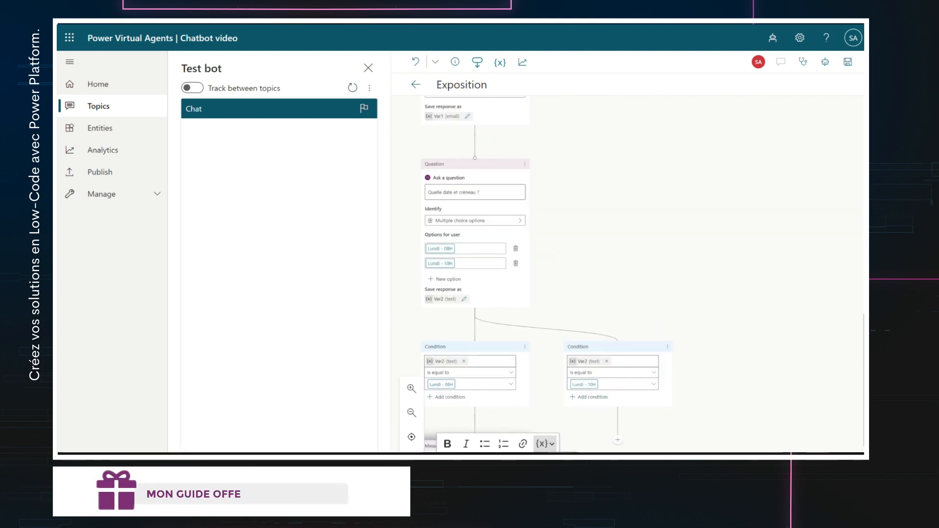
{"action": "scroll", "coordinate": [556, 450], "scroll_direction": "down", "scroll_amount": 3}
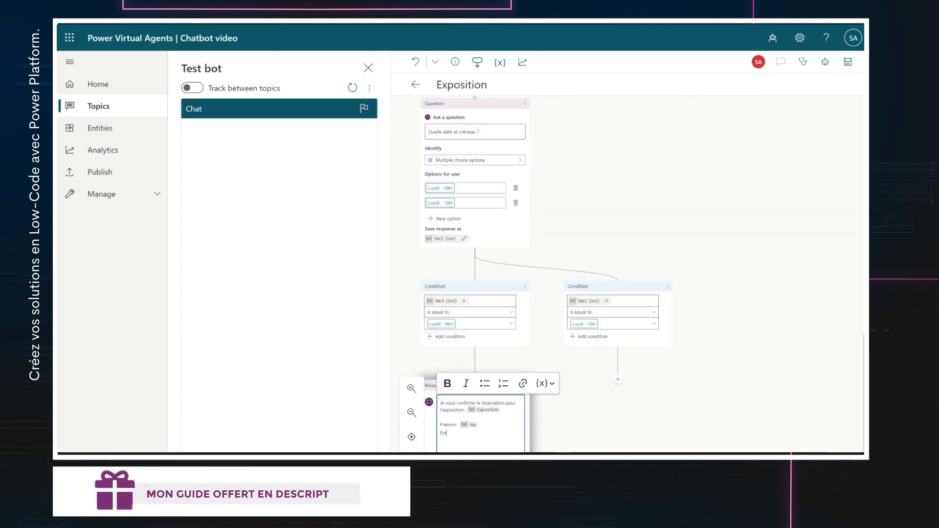
- Add 'Email :' with Var1 and 'Le créneau :' with Var2 to the confirmation message
{"action": "type", "text": "ail :"}
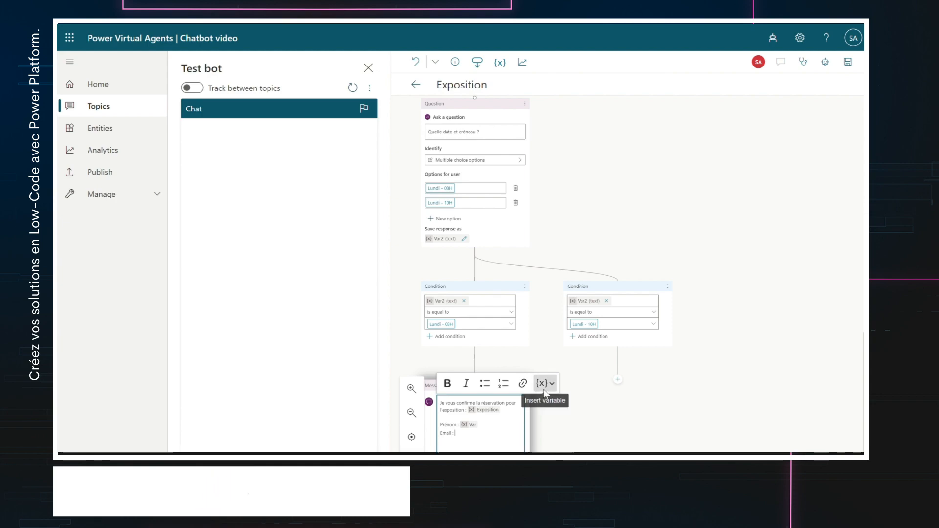
{"action": "left_click", "coordinate": [544, 384]}
{"action": "left_click", "coordinate": [557, 433]}
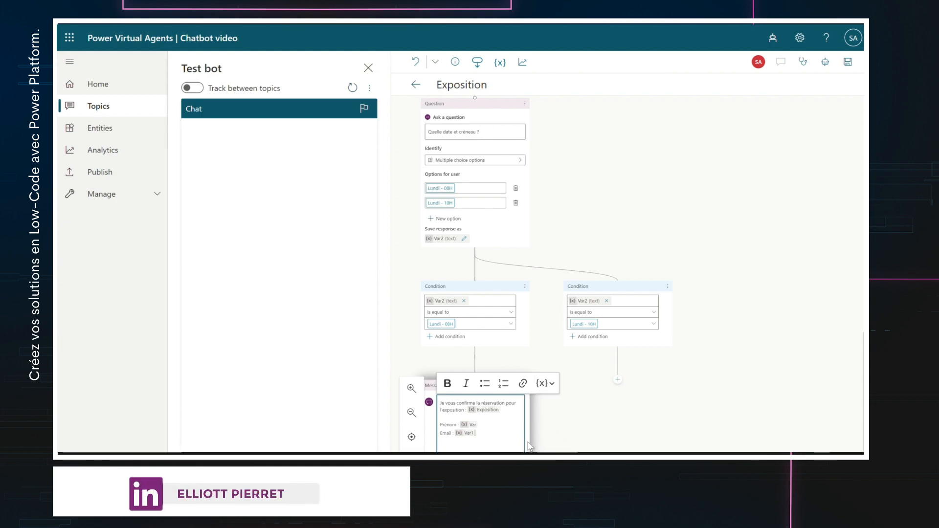
{"action": "key", "text": "Return"}
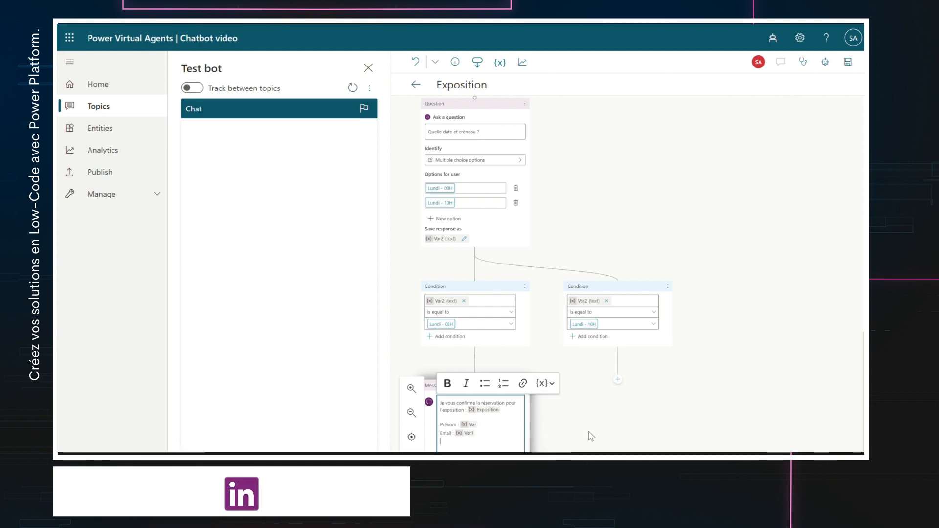
{"action": "type", "text": "Le créneau :"}
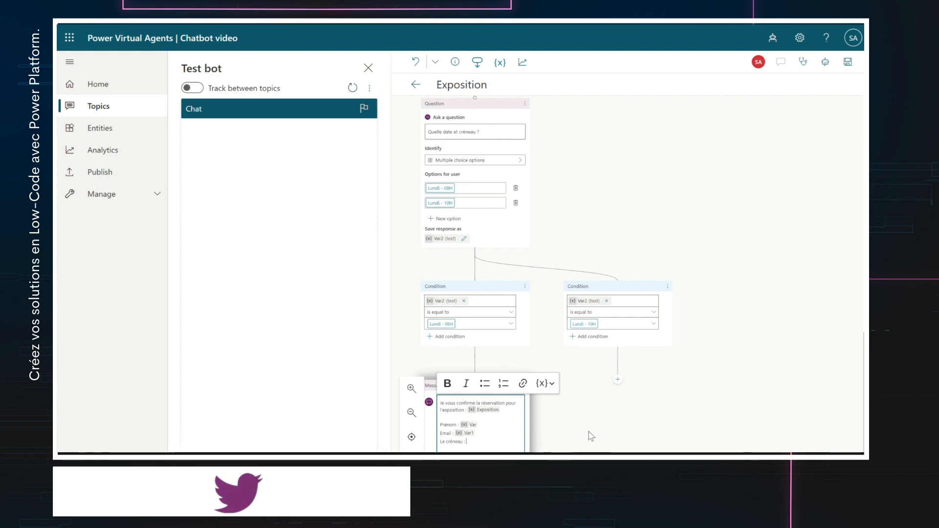
{"action": "left_click", "coordinate": [544, 384]}
{"action": "left_click", "coordinate": [553, 447]}
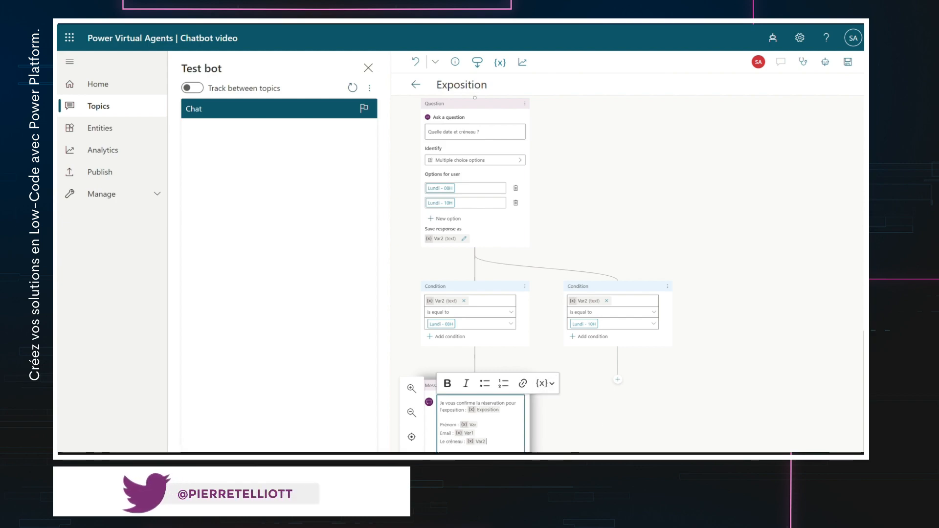
{"action": "scroll", "coordinate": [607, 416], "scroll_direction": "down", "scroll_amount": 3}
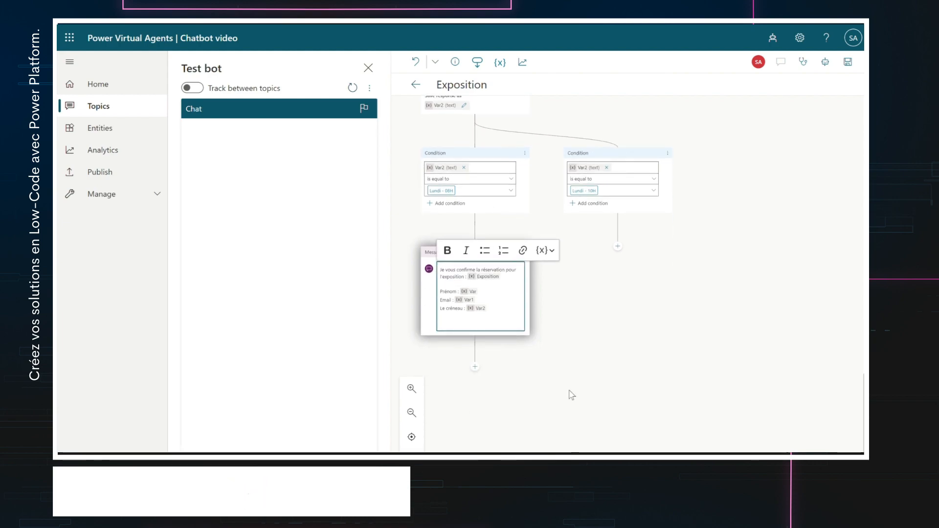
{"action": "left_click", "coordinate": [476, 368]}
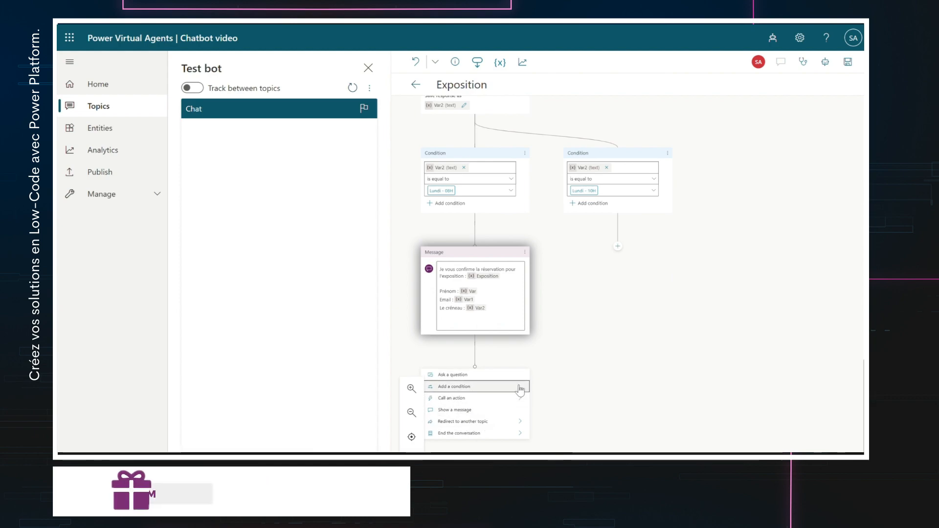
- Add a message node after the confirmation with the text 'Merci beaucoup. A très vite pour l'exposition'
{"action": "left_click", "coordinate": [482, 413]}
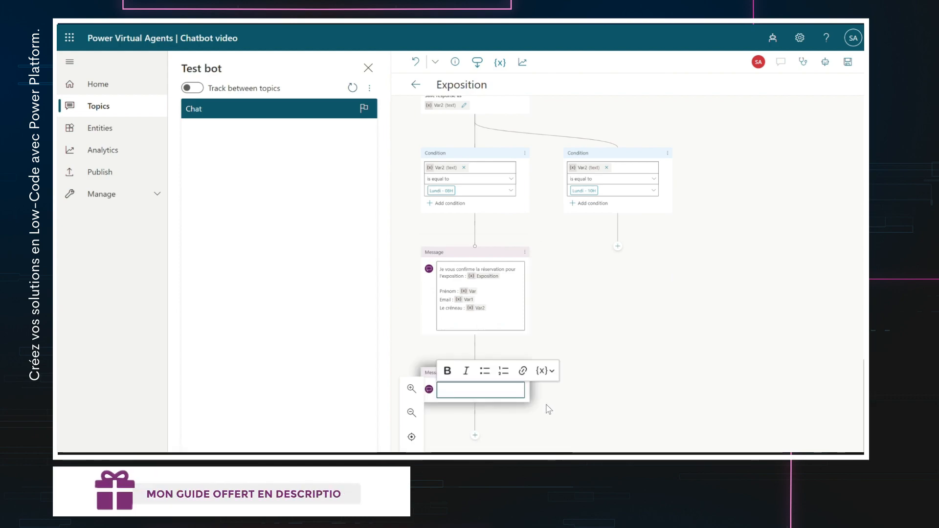
{"action": "type", "text": "Meric b"}
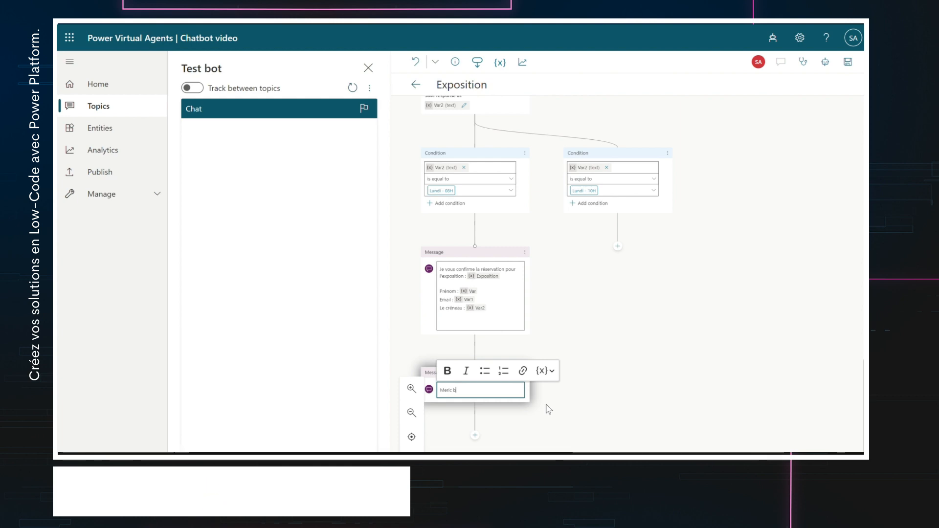
{"action": "type", "text": "eaeaucoup"}
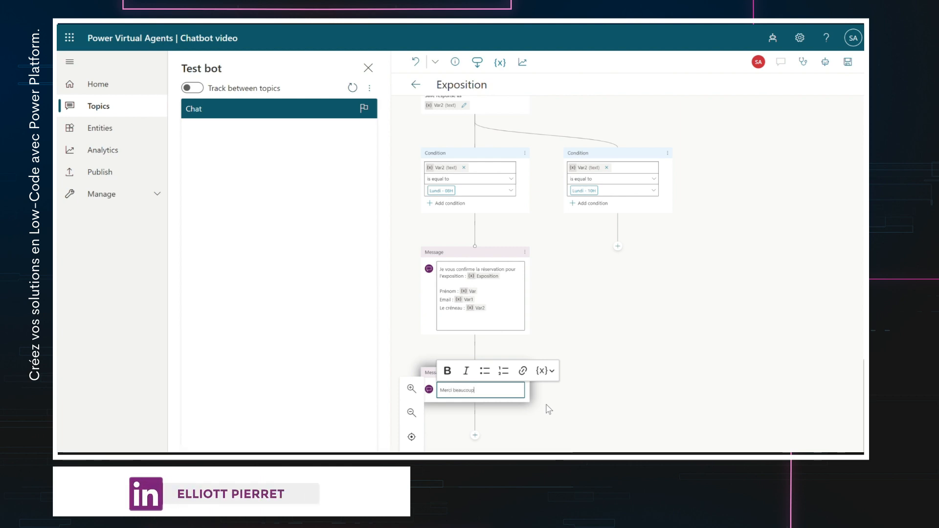
{"action": "type", "text": ". A t"}
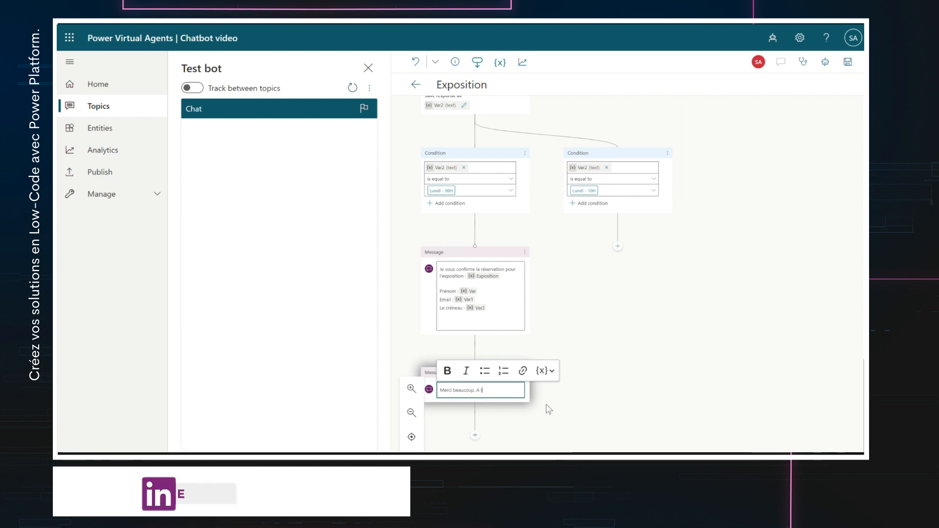
{"action": "type", "text": "rès vite pour l'exposition."}
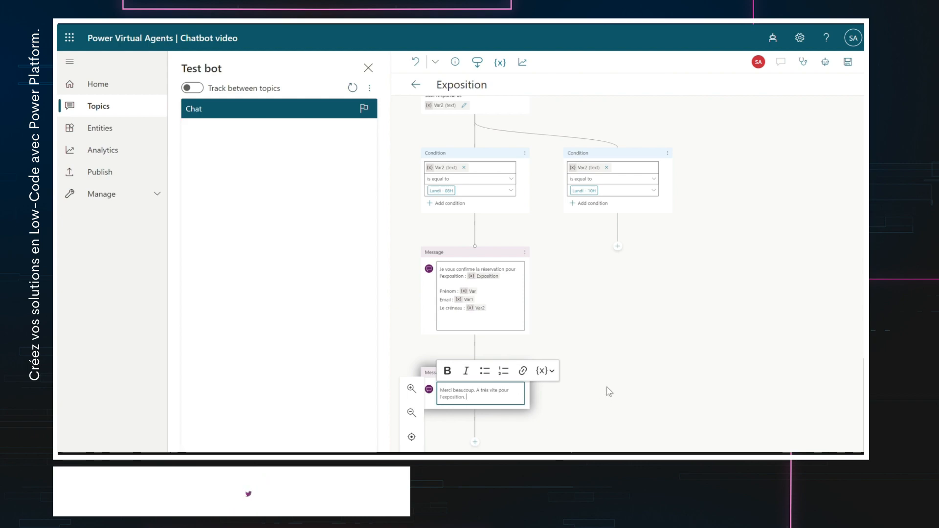
- Add a Call an action node below the thank-you message and create a new Power Automate flow
{"action": "left_click", "coordinate": [475, 444]}
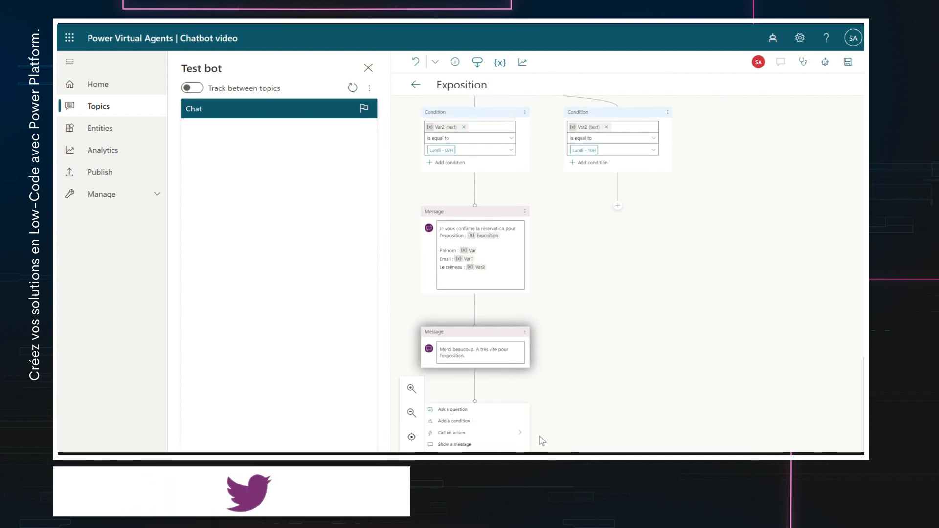
{"action": "left_click", "coordinate": [489, 438]}
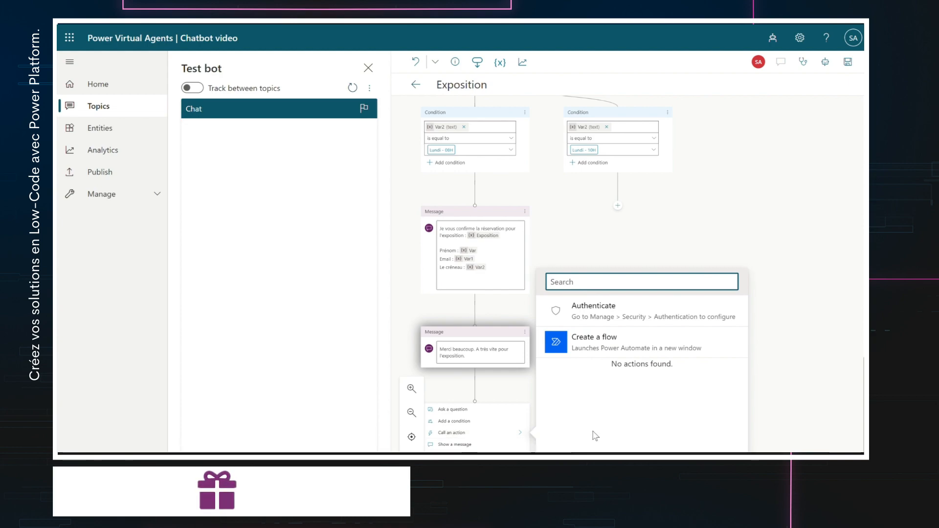
{"action": "left_click", "coordinate": [596, 346]}
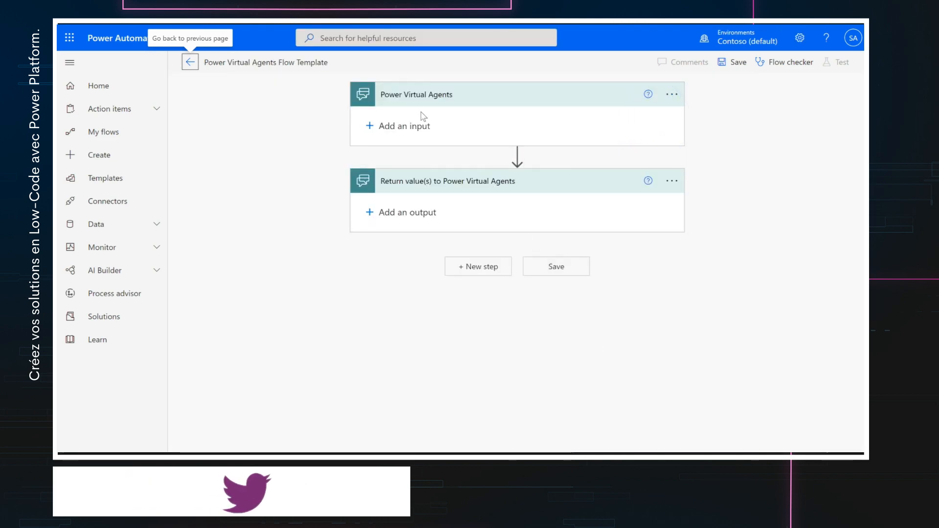
- Give the flow trigger three text inputs: Nom, Email and Créneau
{"action": "left_click", "coordinate": [387, 130]}
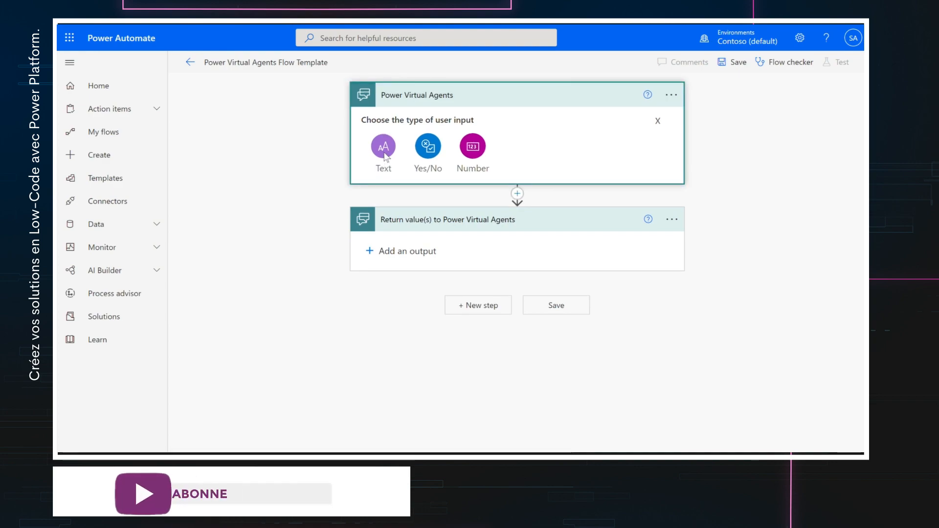
{"action": "left_click", "coordinate": [385, 147]}
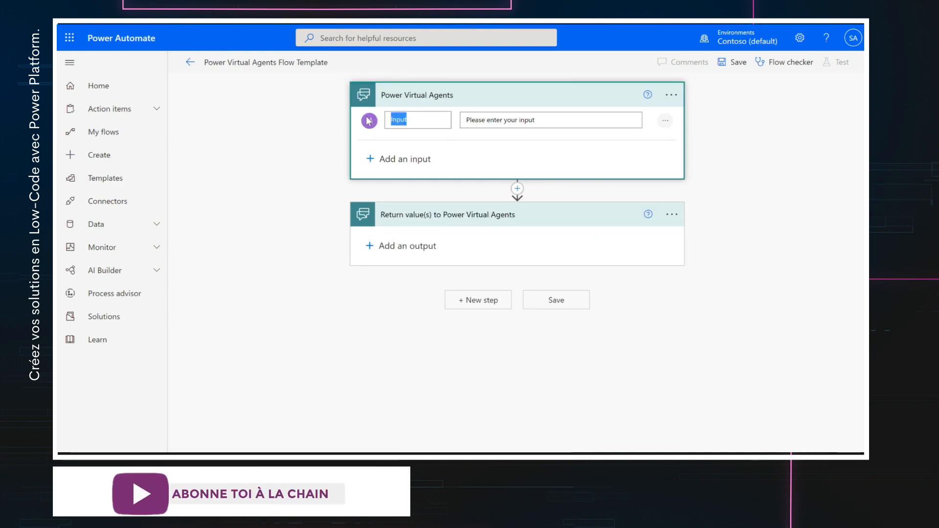
{"action": "type", "text": "Nom"}
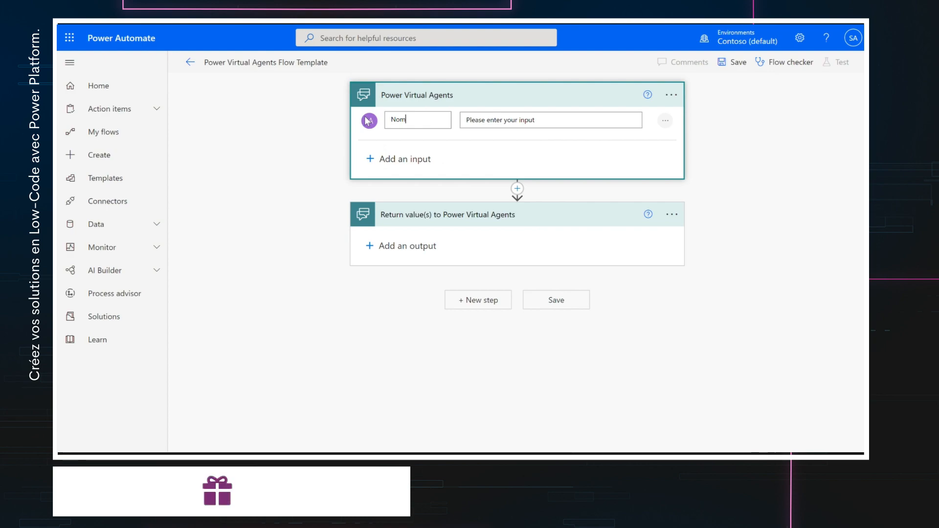
{"action": "left_click", "coordinate": [371, 160]}
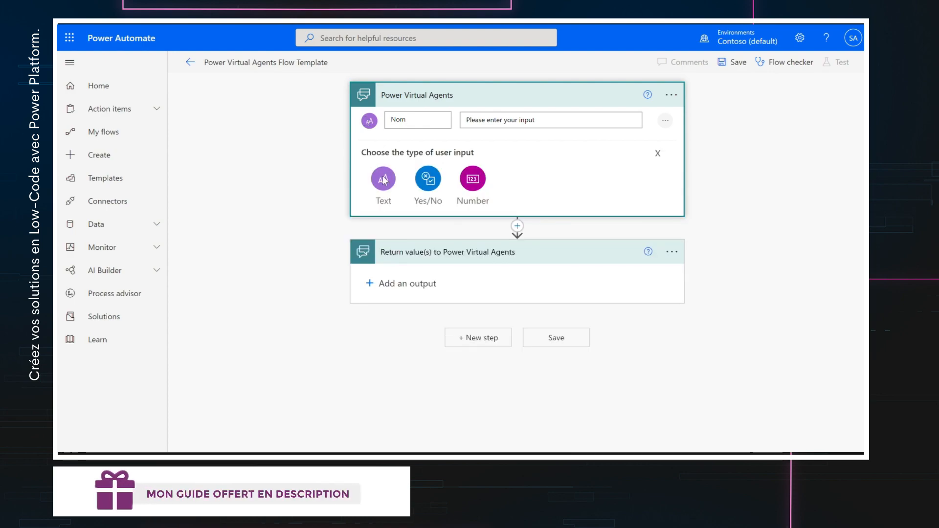
{"action": "left_click", "coordinate": [385, 180]}
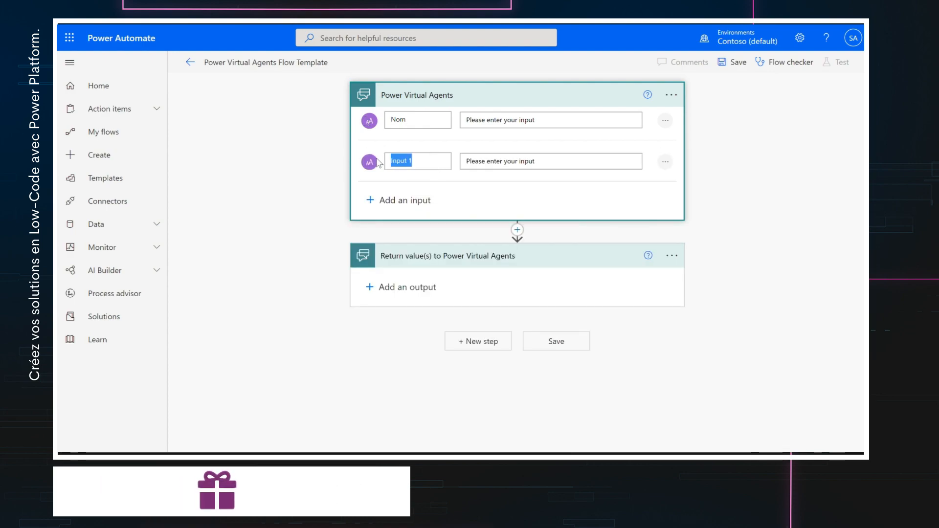
{"action": "type", "text": "Email"}
{"action": "left_click", "coordinate": [399, 201]}
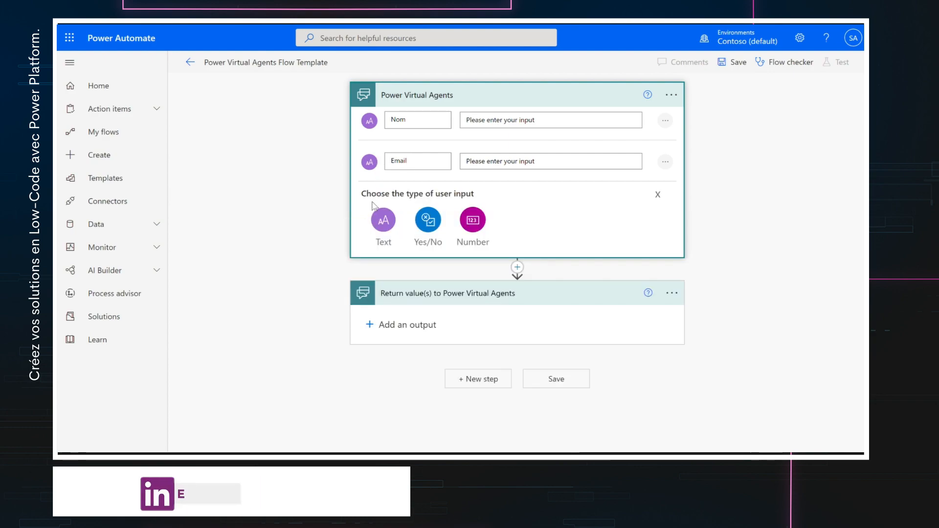
{"action": "left_click", "coordinate": [384, 220]}
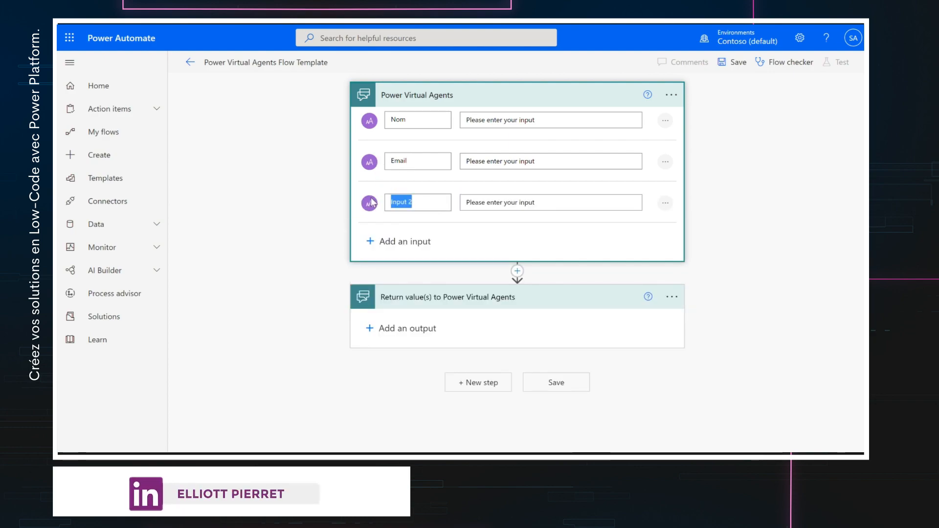
{"action": "type", "text": "Créneau"}
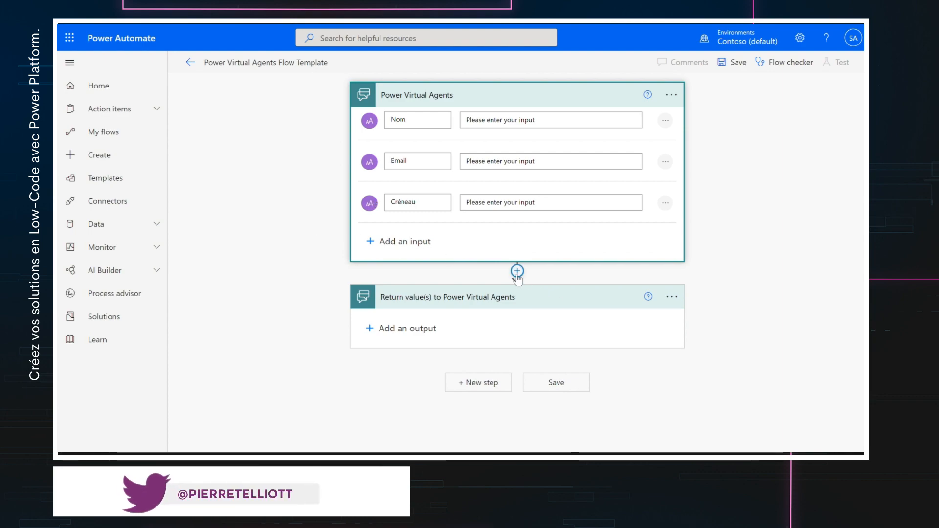
{"action": "left_click", "coordinate": [517, 272]}
- Insert an Office 365 Outlook 'Send an email (V2)' action between the trigger and the return step
{"action": "left_click", "coordinate": [496, 287]}
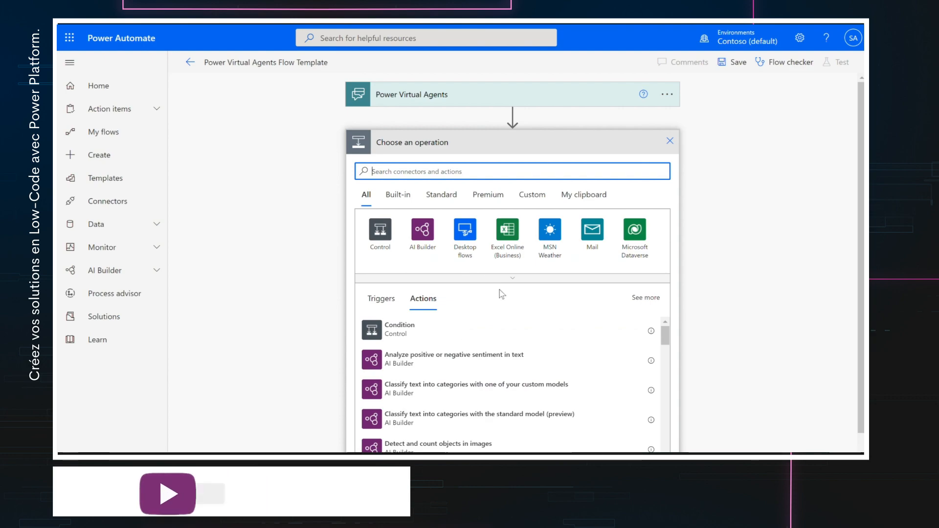
{"action": "type", "text": "Out"}
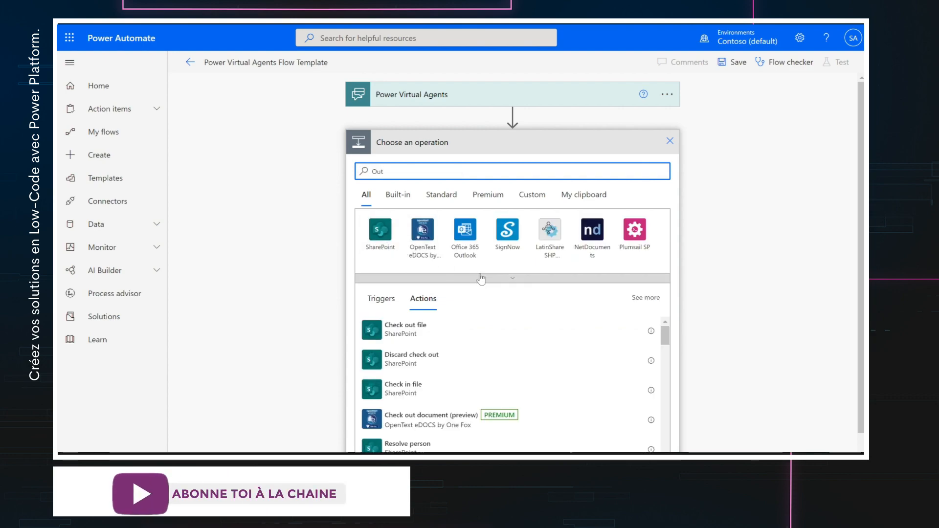
{"action": "left_click", "coordinate": [472, 243]}
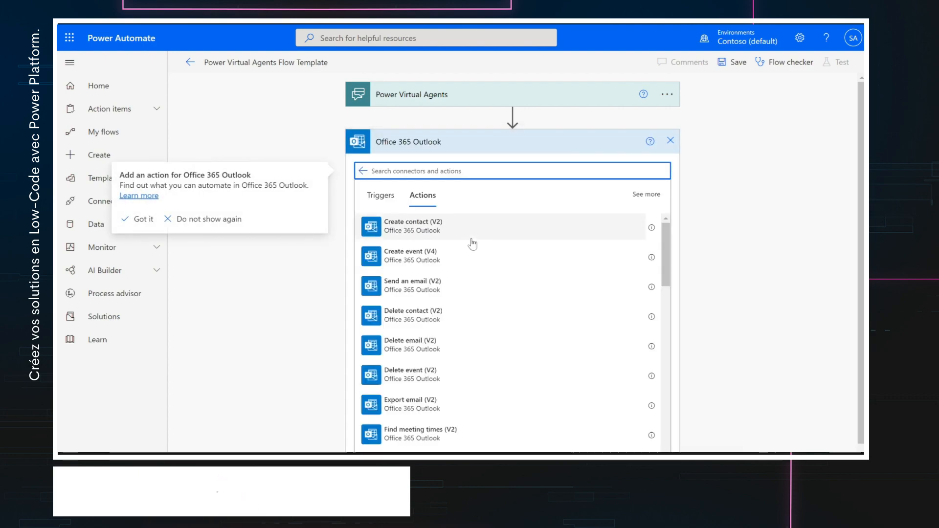
{"action": "left_click", "coordinate": [429, 294]}
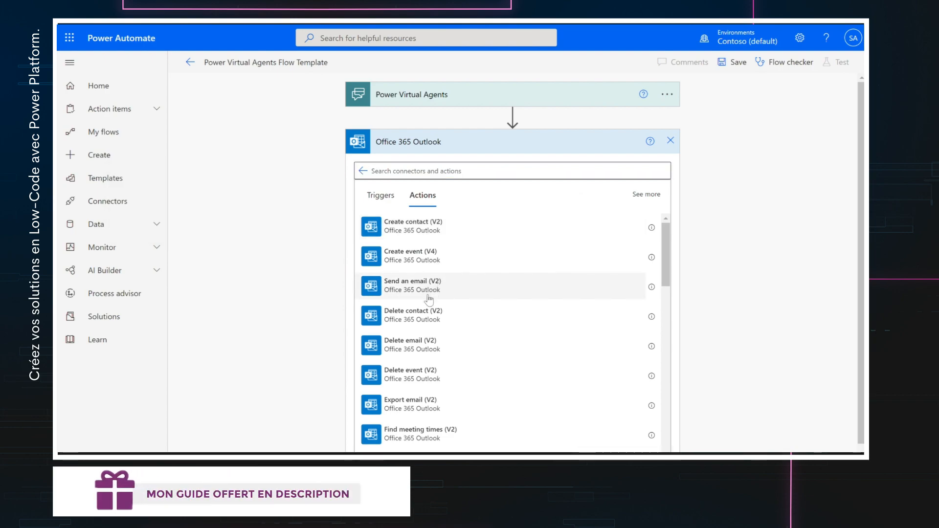
{"action": "left_click", "coordinate": [429, 294]}
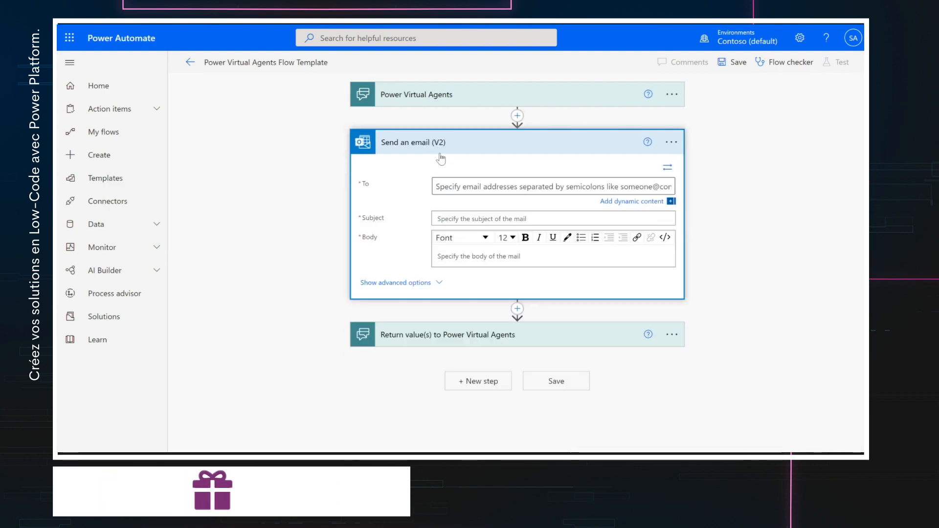
{"action": "left_click", "coordinate": [459, 196]}
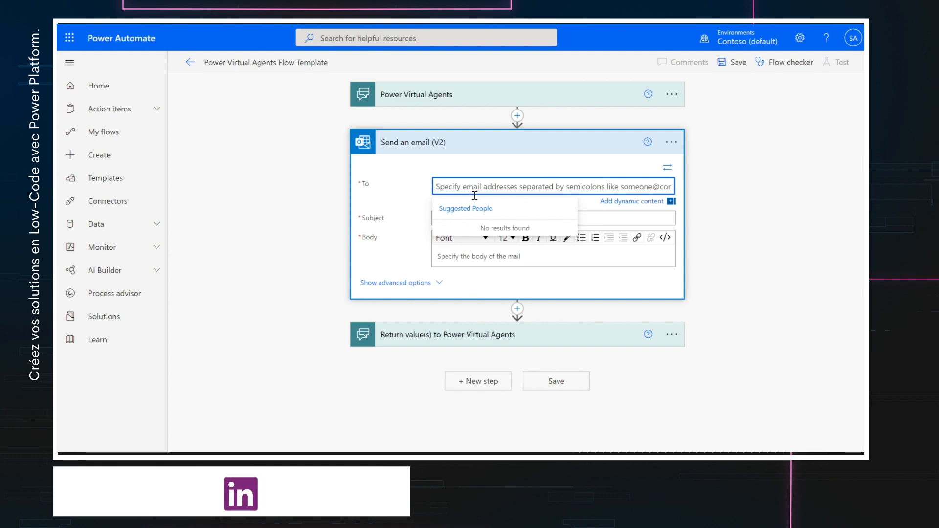
{"action": "left_click", "coordinate": [637, 202]}
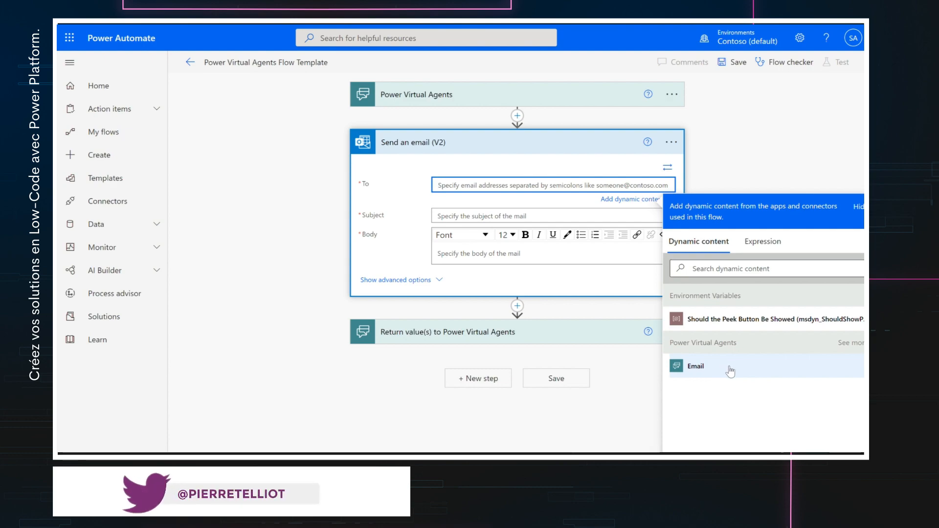
- Send the email to Email, add an Exposition text input, and set subject 'Votre exposition : Exposition'
{"action": "left_click", "coordinate": [730, 369]}
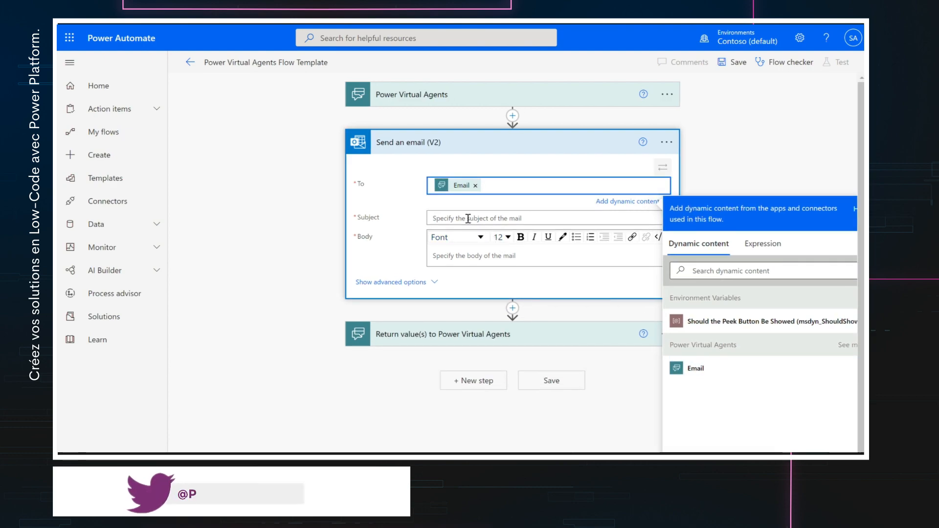
{"action": "left_click", "coordinate": [490, 190]}
{"action": "type", "text": "Votre exposition"}
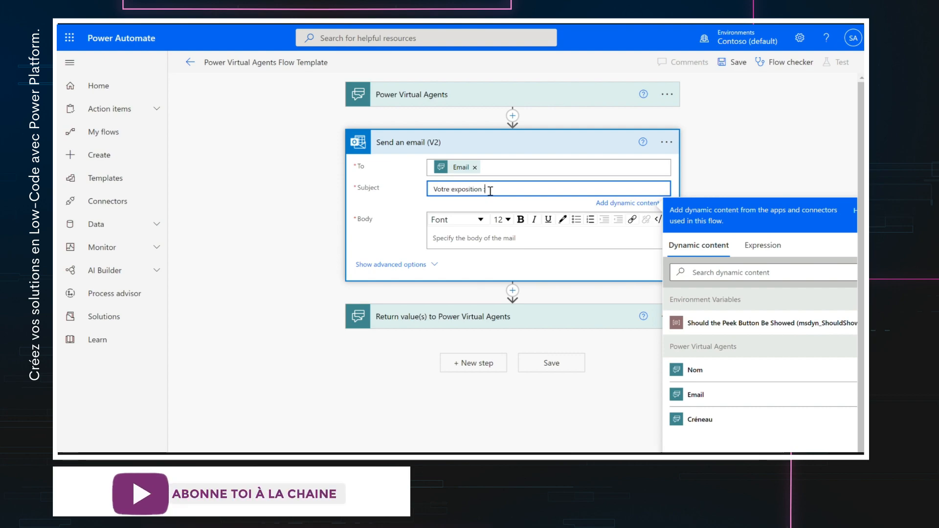
{"action": "left_click", "coordinate": [416, 95]}
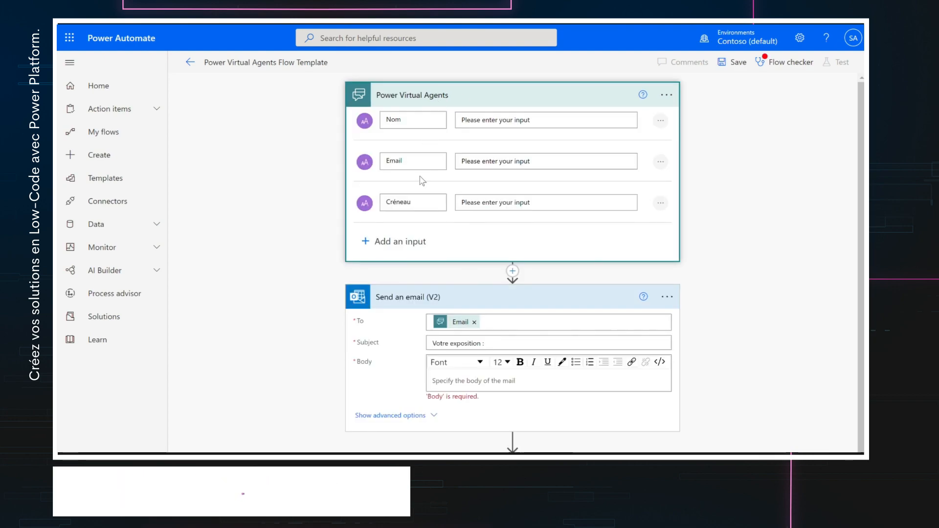
{"action": "left_click", "coordinate": [391, 241]}
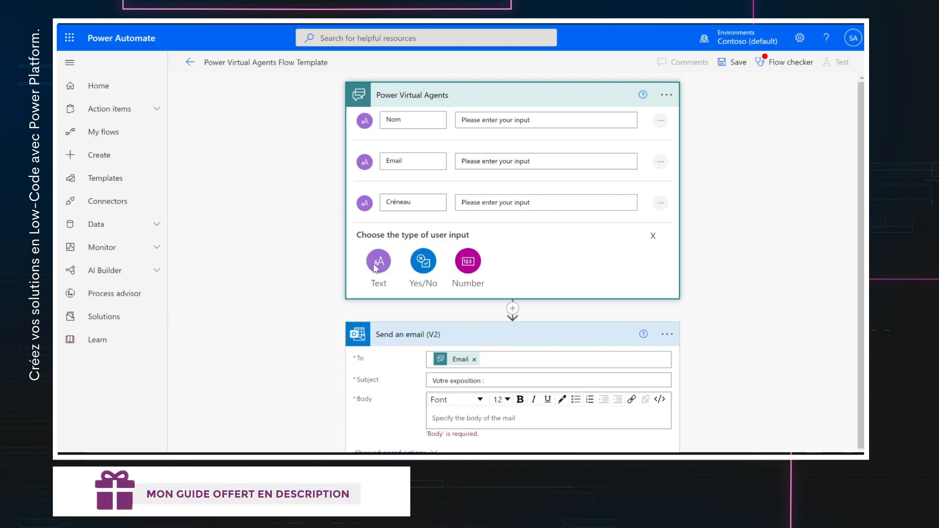
{"action": "left_click", "coordinate": [376, 264]}
{"action": "type", "text": "Exposition"}
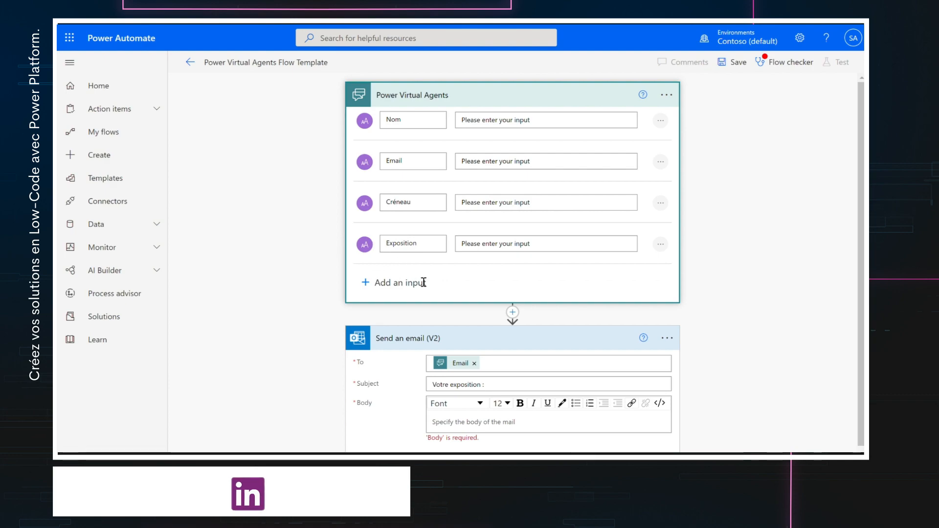
{"action": "scroll", "coordinate": [424, 283], "scroll_direction": "down", "scroll_amount": 2}
{"action": "left_click", "coordinate": [509, 321]}
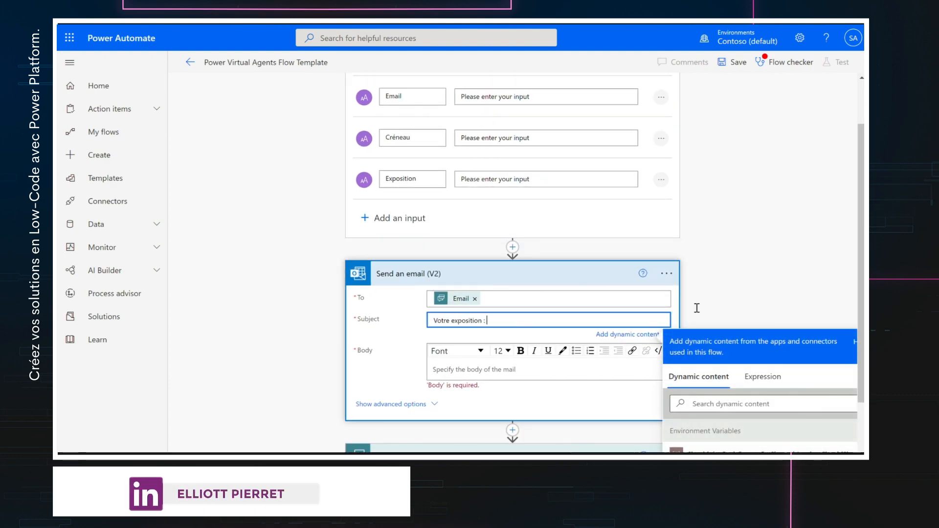
{"action": "scroll", "coordinate": [755, 267], "scroll_direction": "down", "scroll_amount": 4}
{"action": "left_click", "coordinate": [703, 443]}
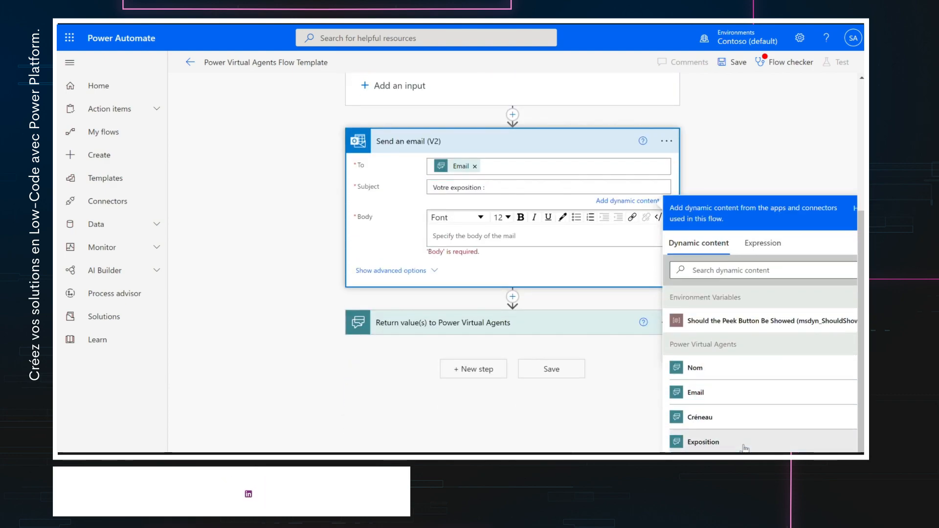
- Set the email body to 'Créneau :' followed by the Créneau value, then save the flow
{"action": "left_click", "coordinate": [462, 239]}
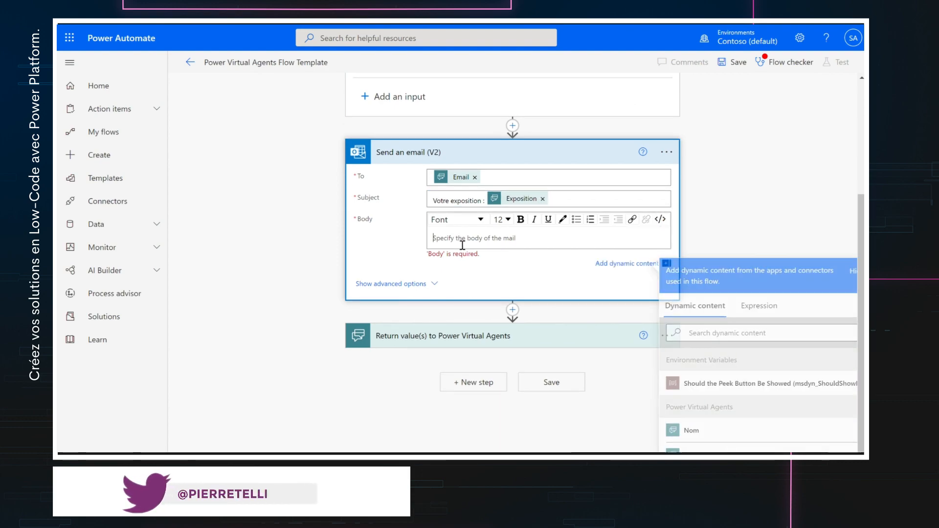
{"action": "type", "text": "d"}
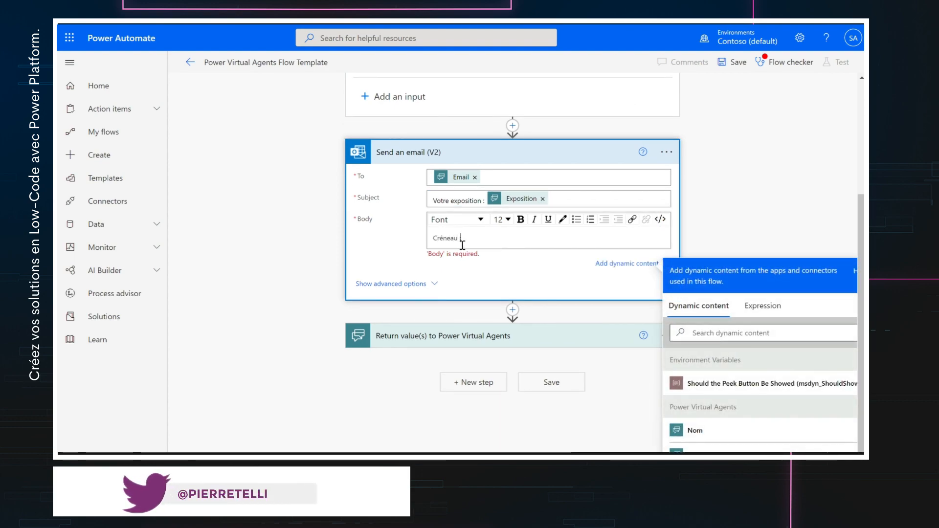
{"action": "type", "text": "réneau :"}
{"action": "scroll", "coordinate": [763, 381], "scroll_direction": "down", "scroll_amount": 2}
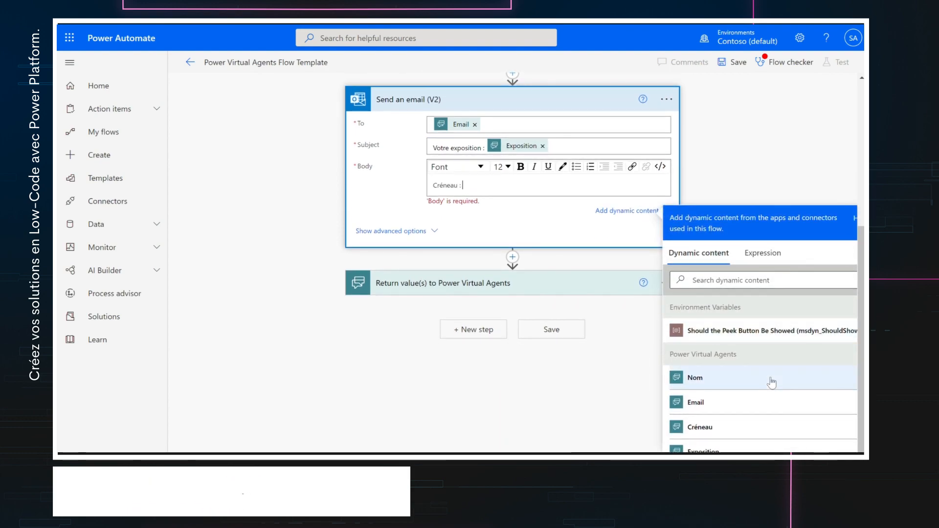
{"action": "left_click", "coordinate": [743, 428]}
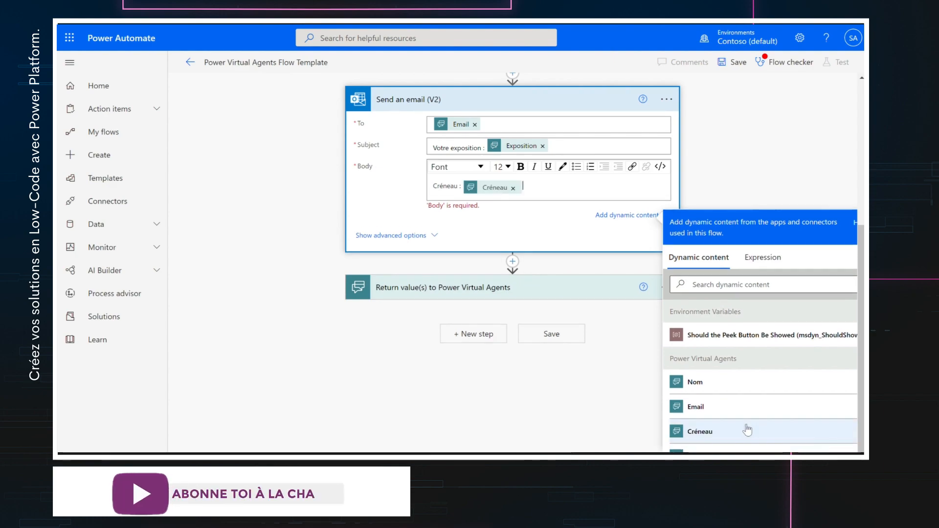
{"action": "left_click", "coordinate": [409, 285]}
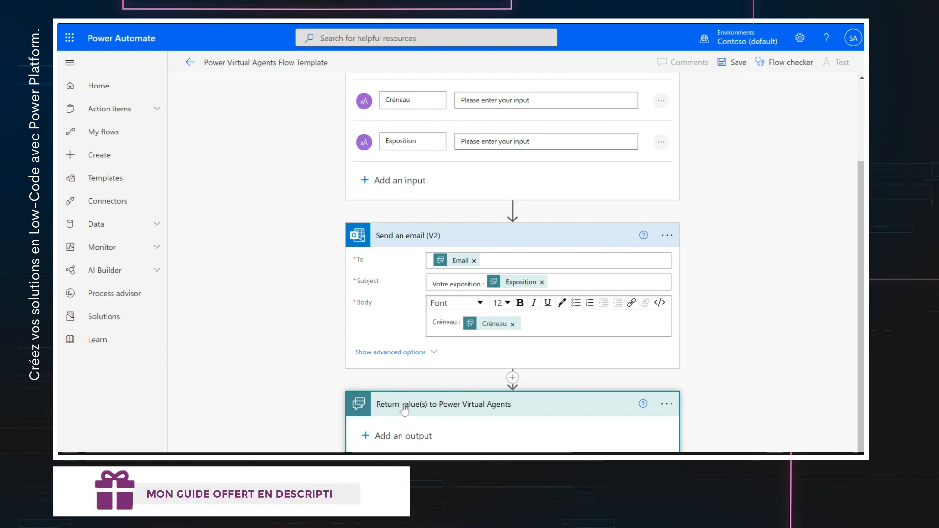
{"action": "scroll", "coordinate": [645, 165], "scroll_direction": "up", "scroll_amount": 2}
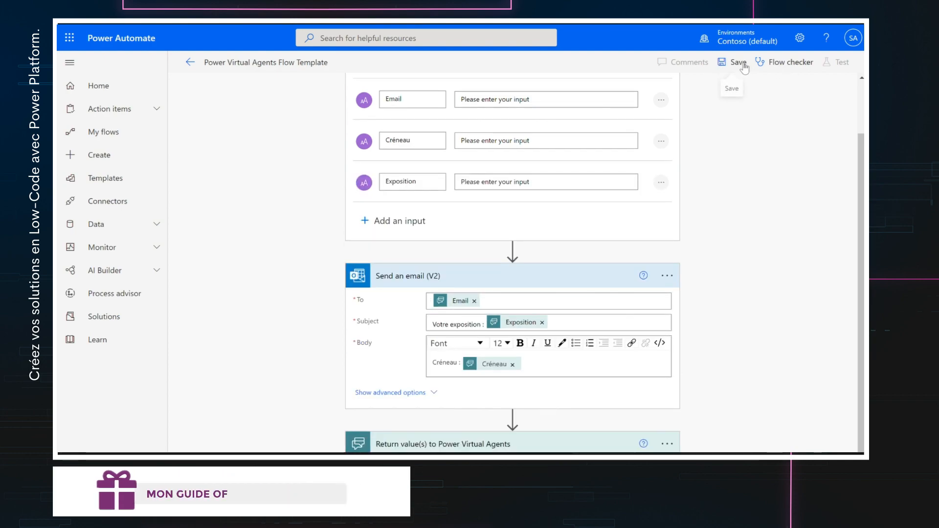
{"action": "left_click", "coordinate": [739, 62]}
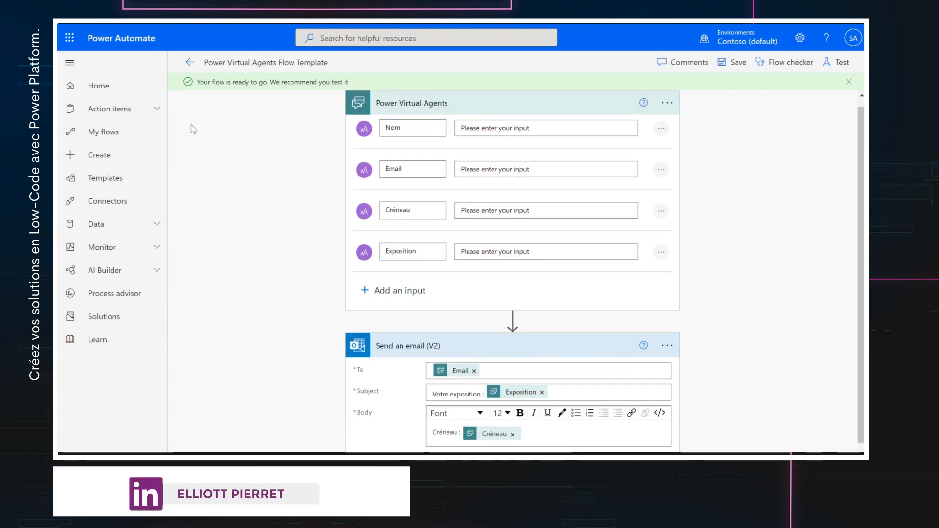
- Back in the Exposition topic, add an action node calling the Power Virtual Agents Flow Template
{"action": "left_click", "coordinate": [79, 94]}
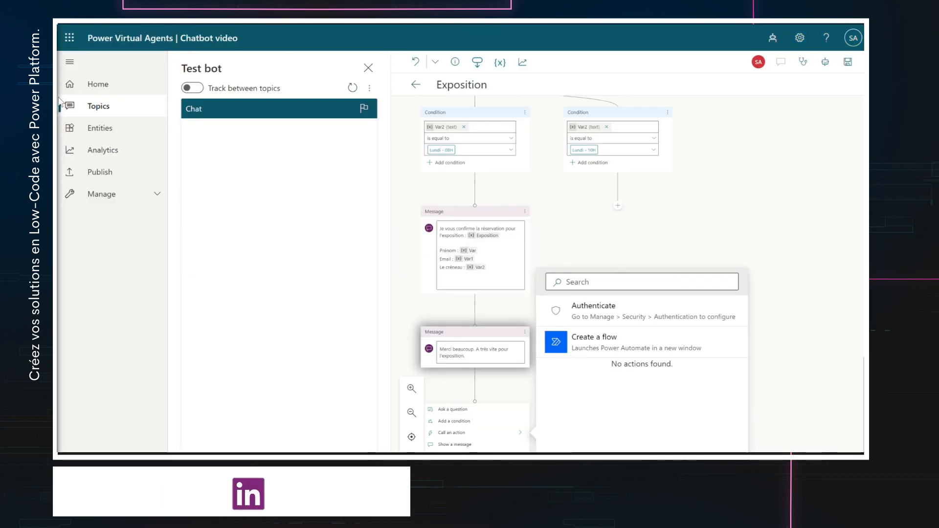
{"action": "left_click", "coordinate": [591, 249]}
{"action": "left_click", "coordinate": [592, 250]}
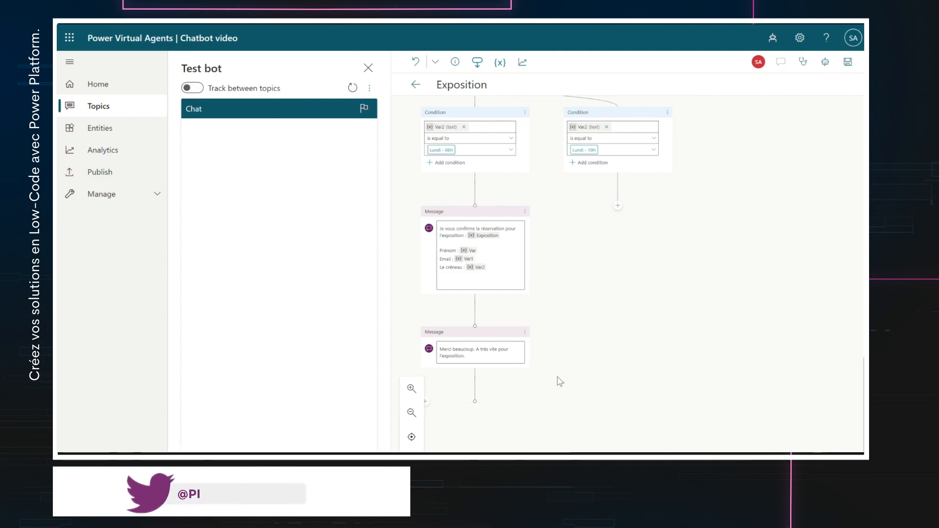
{"action": "left_click", "coordinate": [477, 406]}
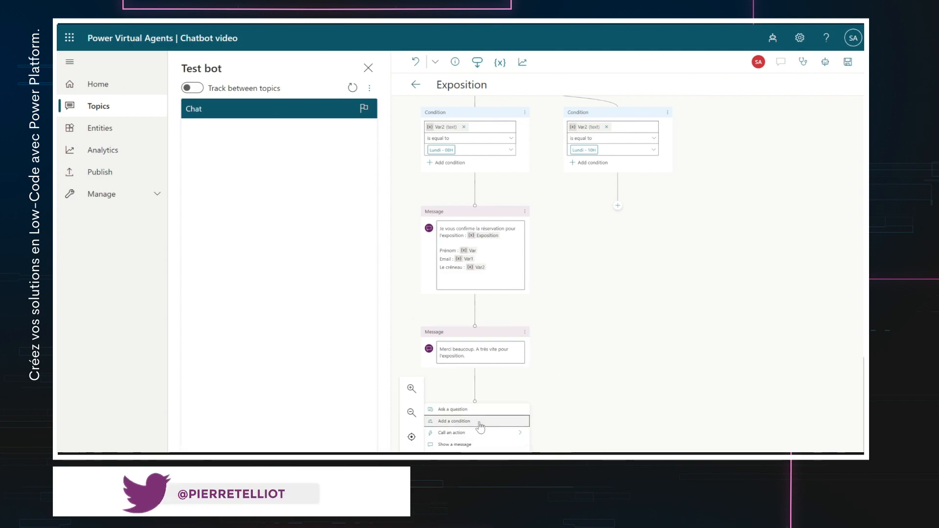
{"action": "left_click", "coordinate": [520, 434]}
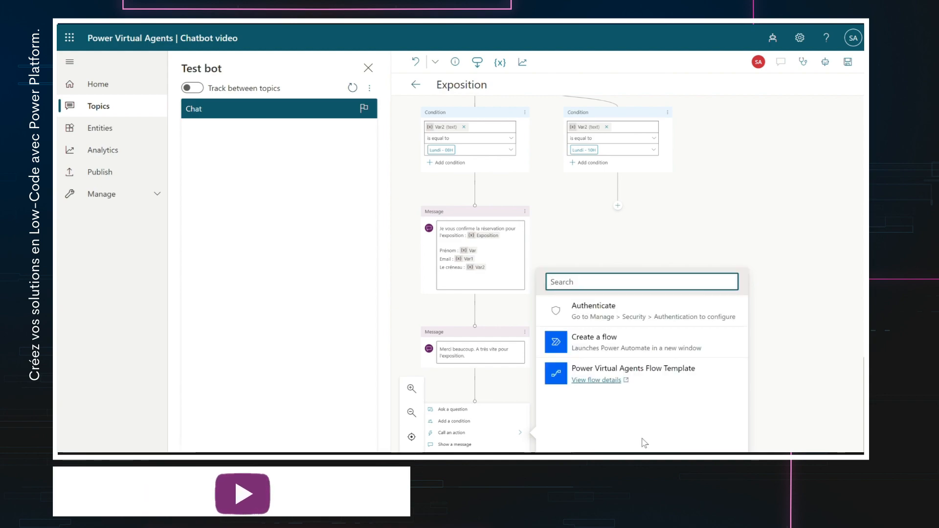
{"action": "left_click", "coordinate": [665, 371]}
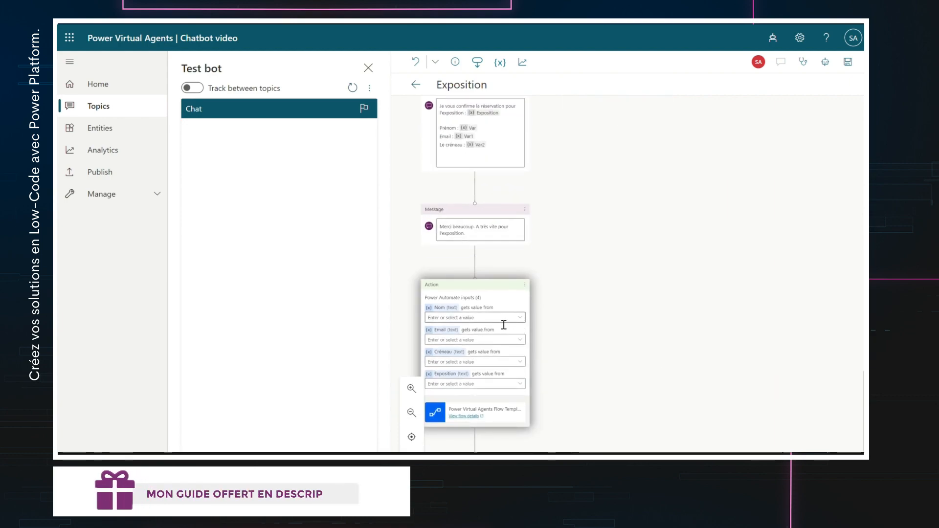
- Map the flow inputs: Nom to Var, Email to Var1, Créneau to Var2, Exposition to Exposition
{"action": "left_click", "coordinate": [523, 318]}
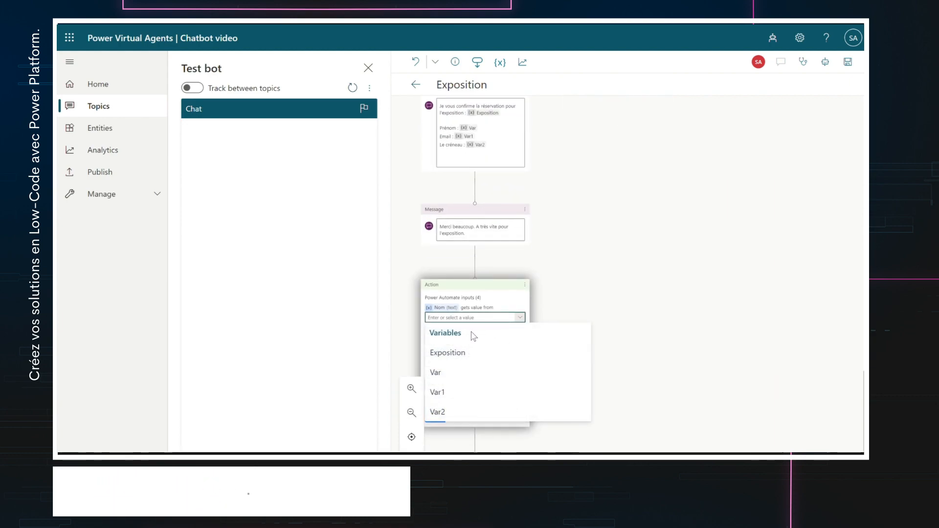
{"action": "scroll", "coordinate": [625, 279], "scroll_direction": "up", "scroll_amount": 3}
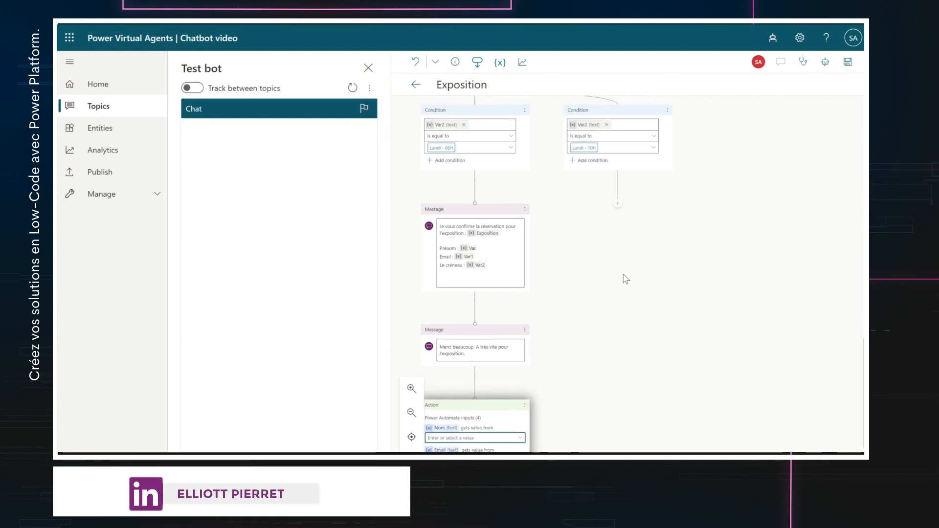
{"action": "scroll", "coordinate": [635, 357], "scroll_direction": "down", "scroll_amount": 3}
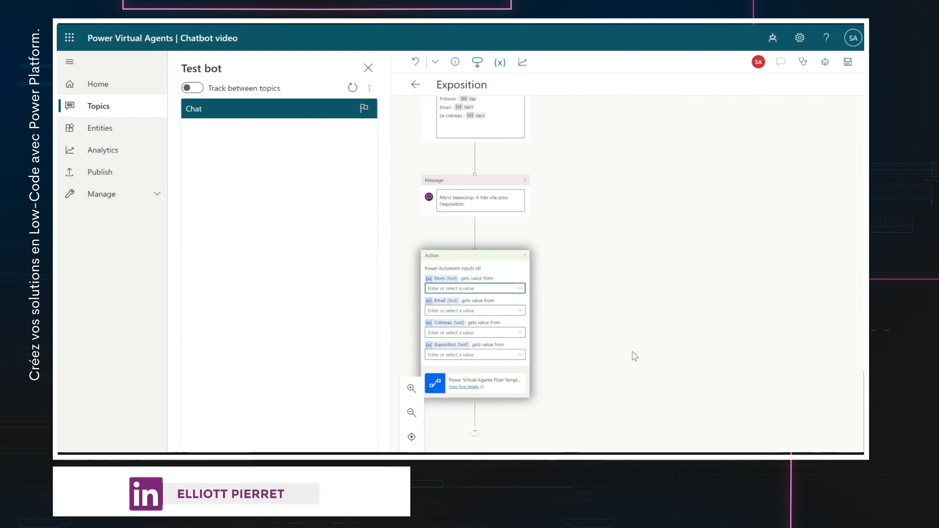
{"action": "left_click", "coordinate": [527, 285]}
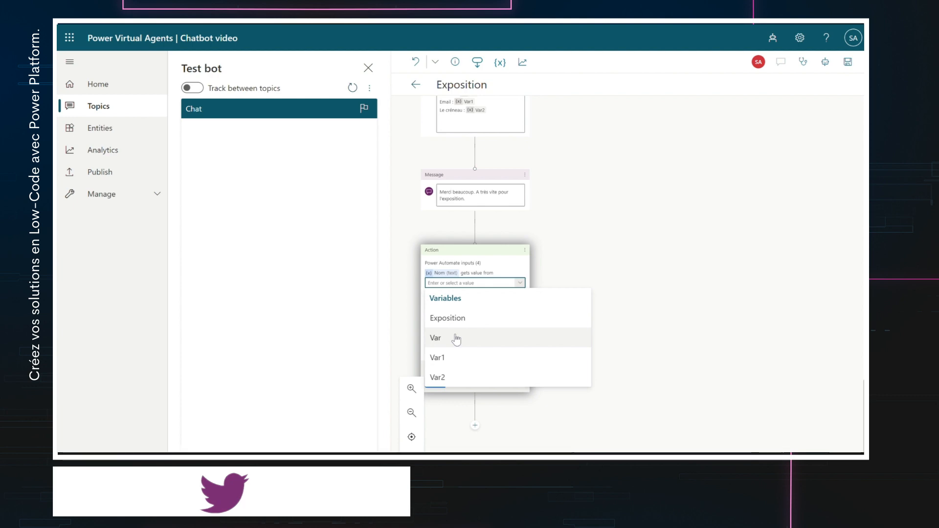
{"action": "left_click", "coordinate": [457, 338]}
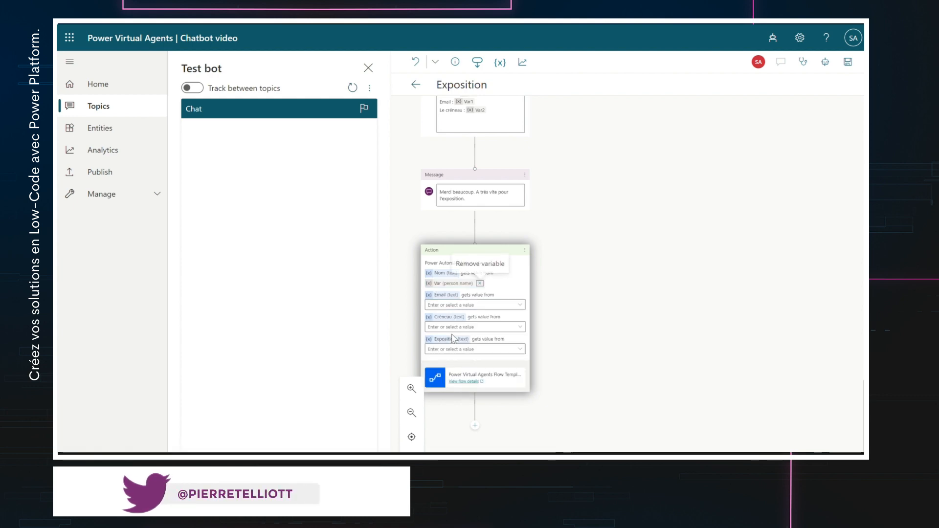
{"action": "left_click", "coordinate": [520, 305]}
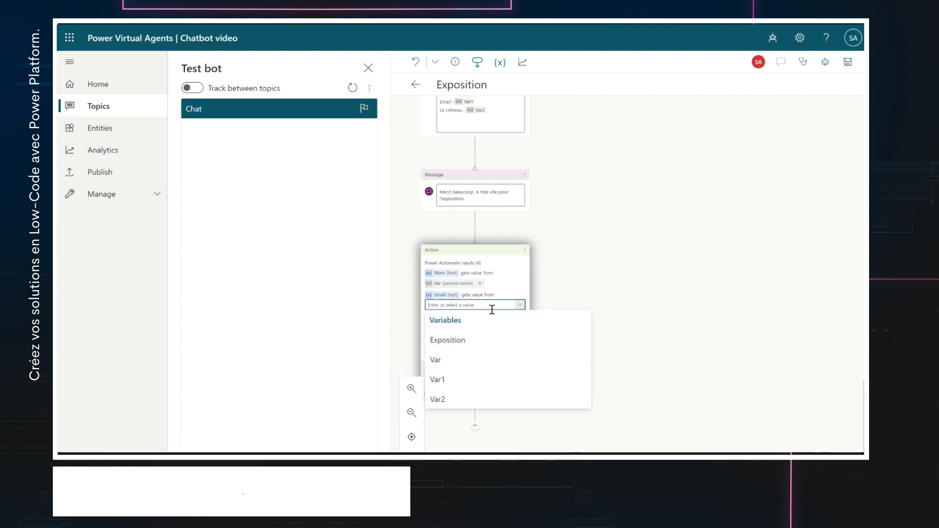
{"action": "left_click", "coordinate": [468, 379]}
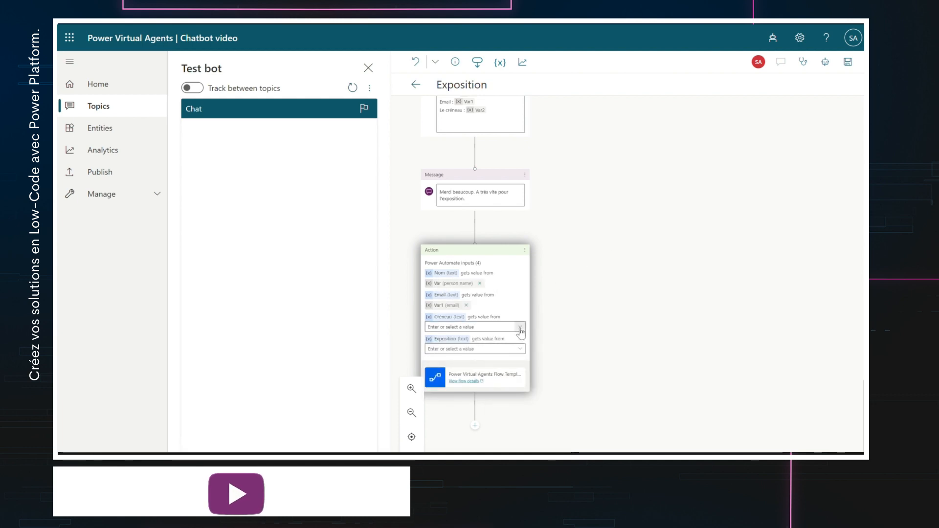
{"action": "left_click", "coordinate": [519, 327]}
{"action": "left_click", "coordinate": [449, 421]}
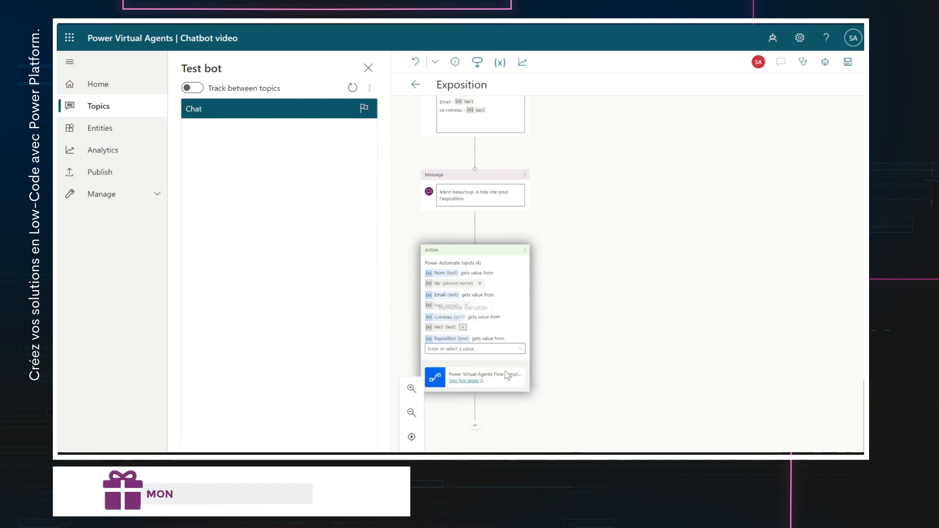
{"action": "left_click", "coordinate": [522, 349]}
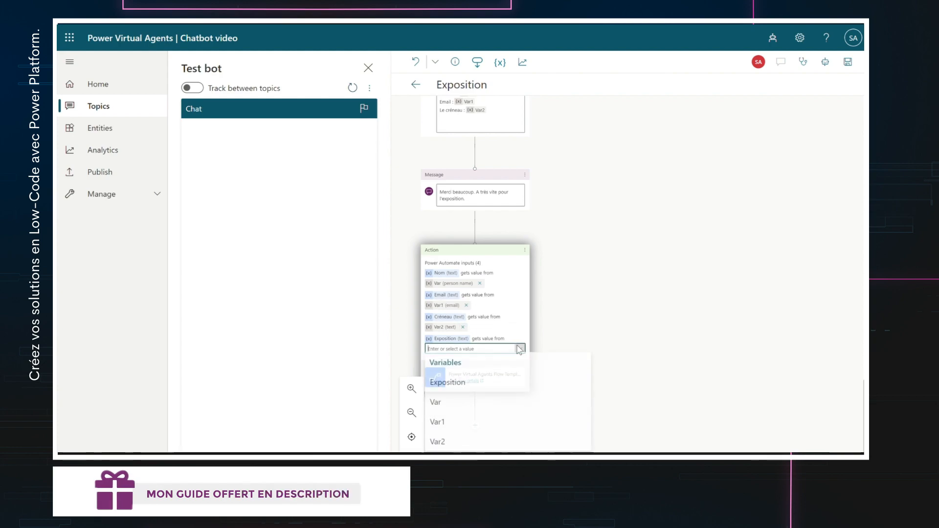
{"action": "left_click", "coordinate": [478, 383]}
{"action": "scroll", "coordinate": [696, 143], "scroll_direction": "up", "scroll_amount": 10}
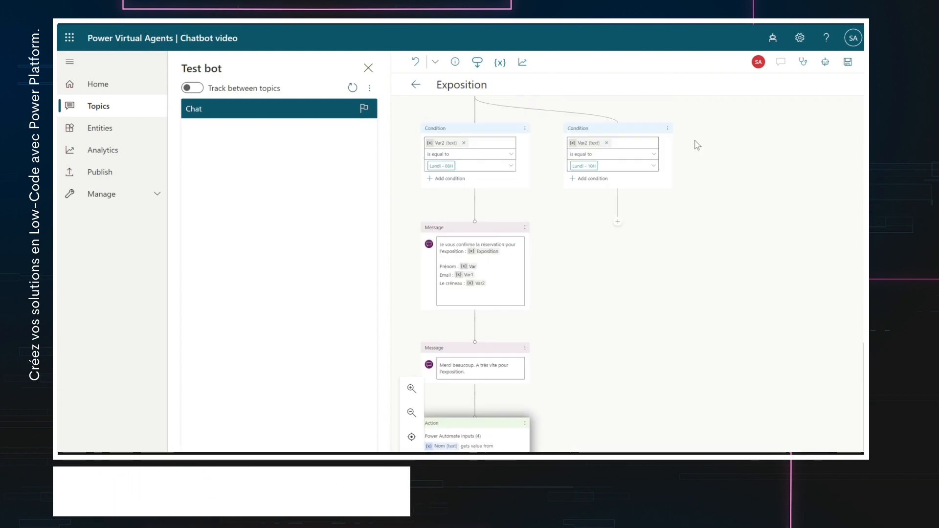
{"action": "scroll", "coordinate": [697, 142], "scroll_direction": "up", "scroll_amount": 5}
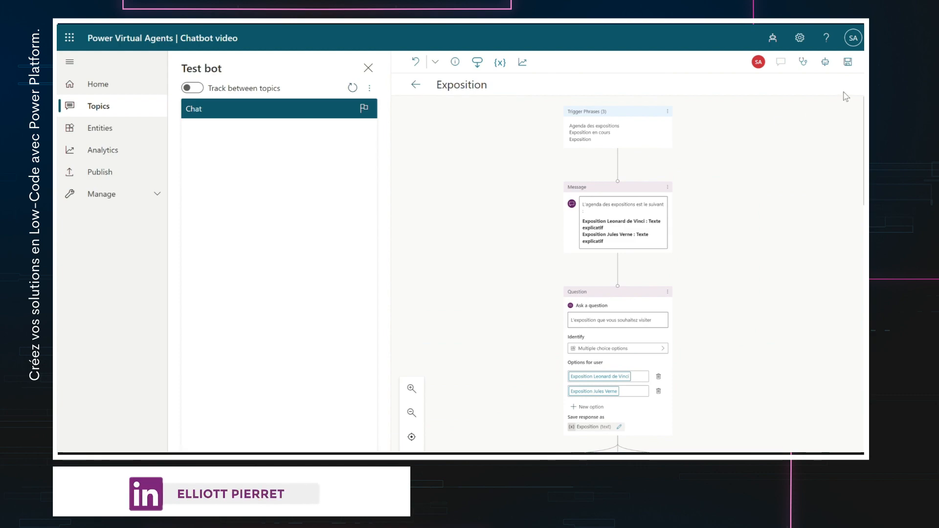
- Save the topic, then send 'Hello' and 'Agenda des expositions' in the test bot chat
{"action": "left_click", "coordinate": [849, 63]}
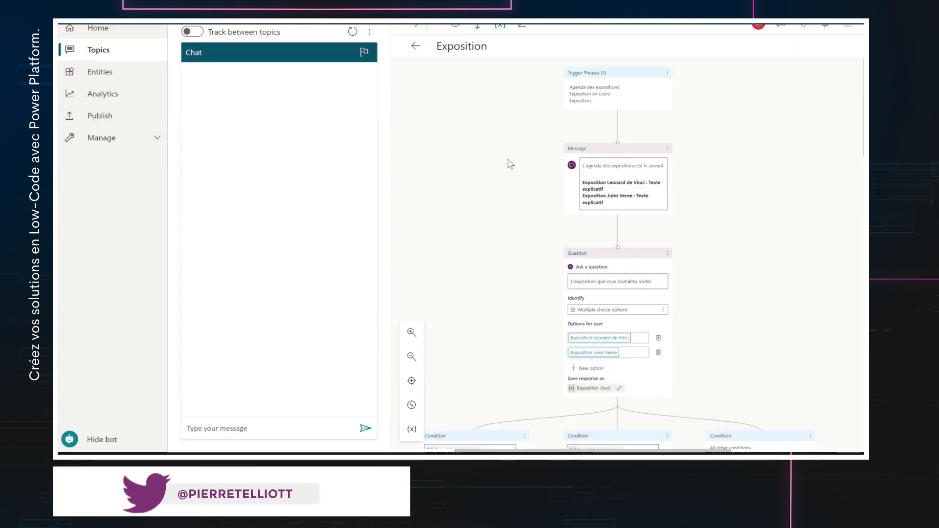
{"action": "left_click", "coordinate": [248, 429]}
{"action": "type", "text": "H"}
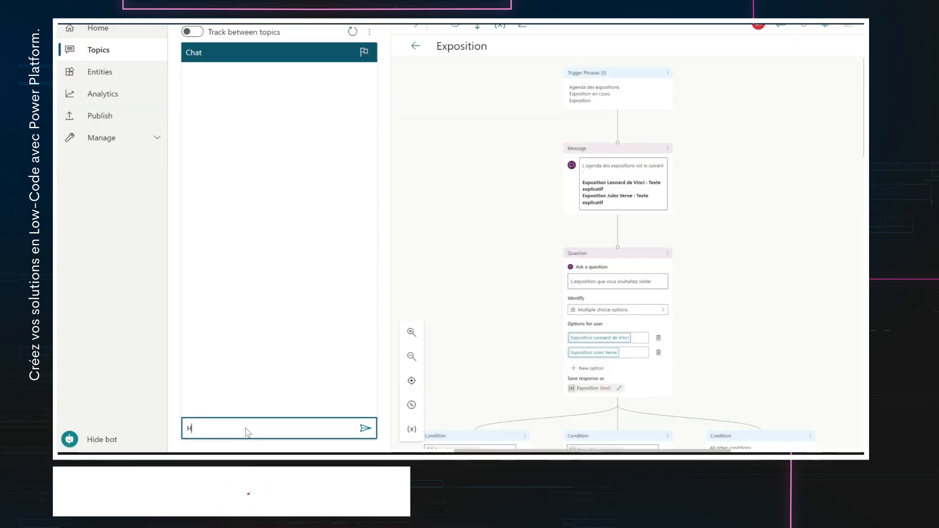
{"action": "type", "text": "ello"}
{"action": "key", "text": "Return"}
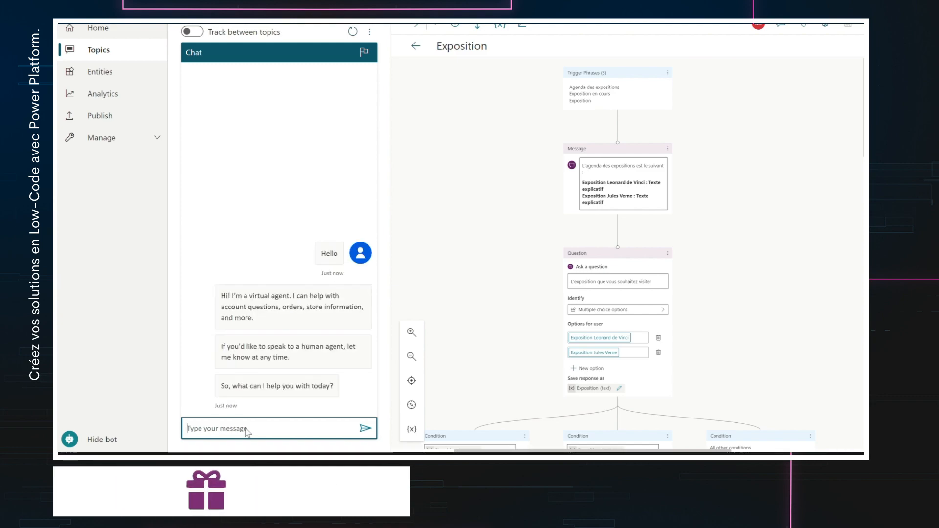
{"action": "type", "text": "Agenda"}
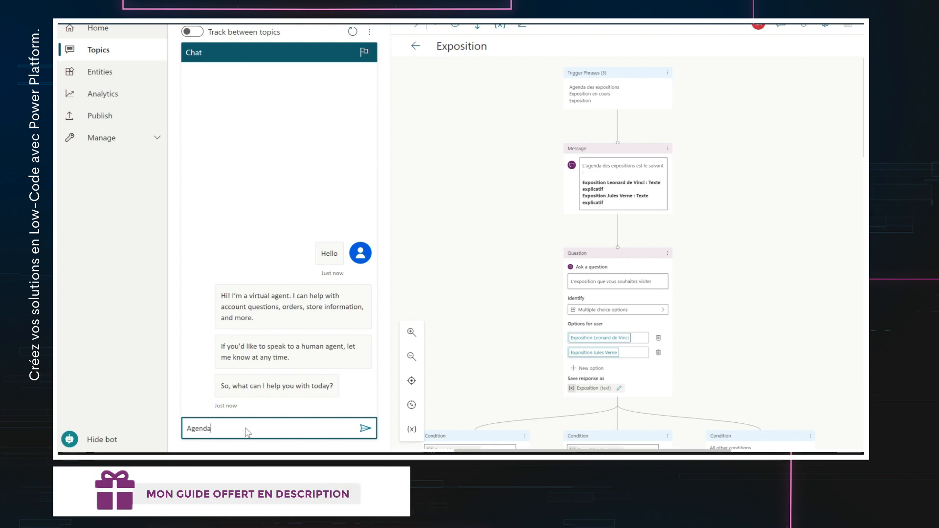
{"action": "type", "text": " des expositions"}
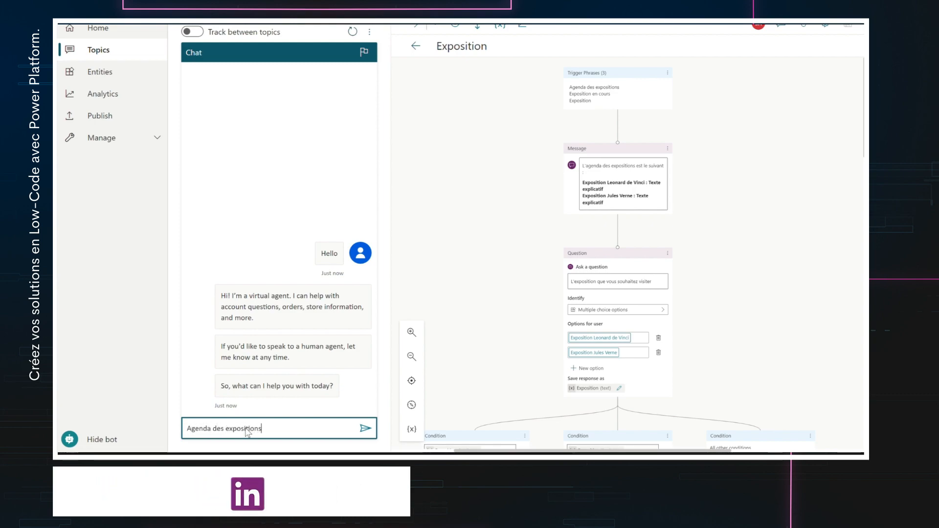
{"action": "key", "text": "Return"}
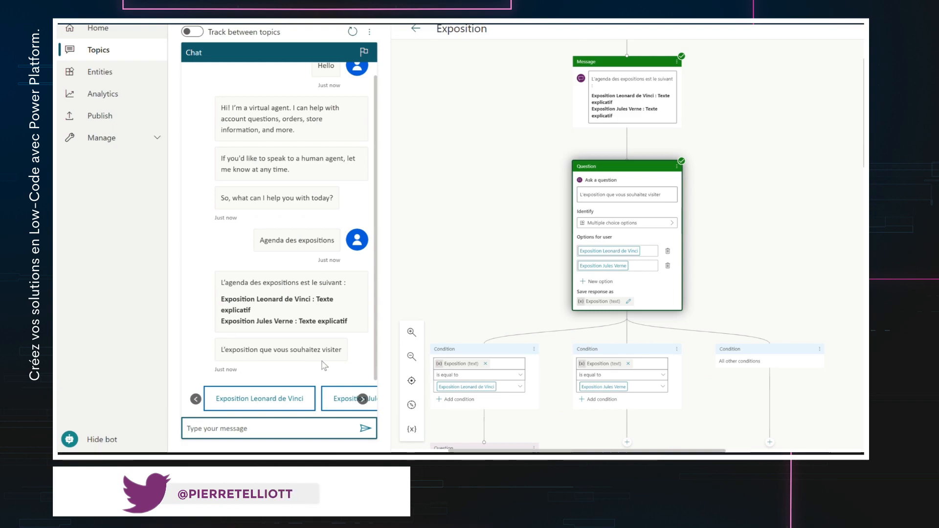
- In the test chat, choose Exposition Leonard de Vinci, enter a first name and e-mail, and book Lundi - 08H
{"action": "left_click", "coordinate": [264, 401]}
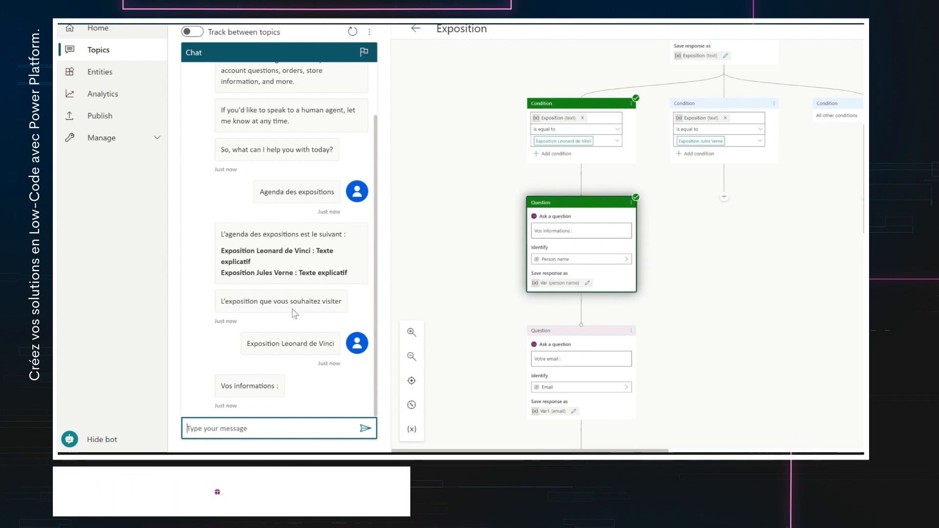
{"action": "type", "text": "tt"}
{"action": "key", "text": "Return"}
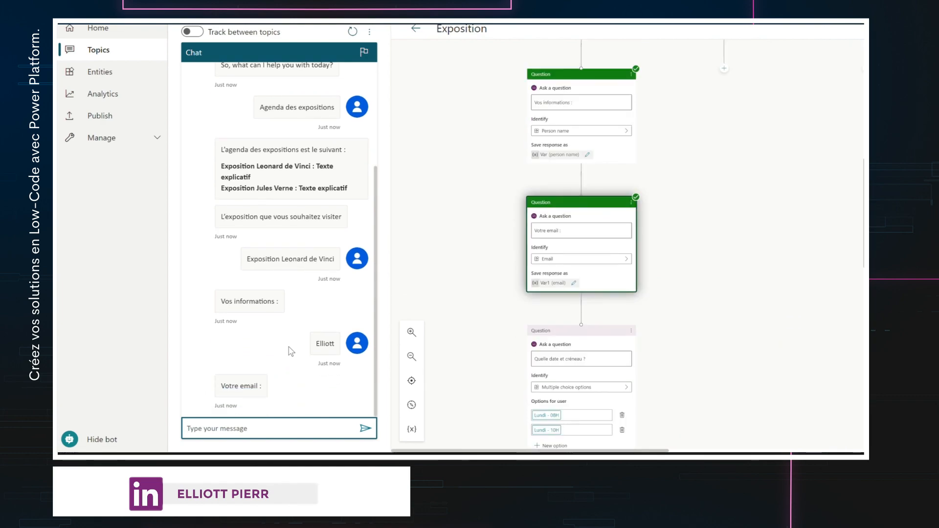
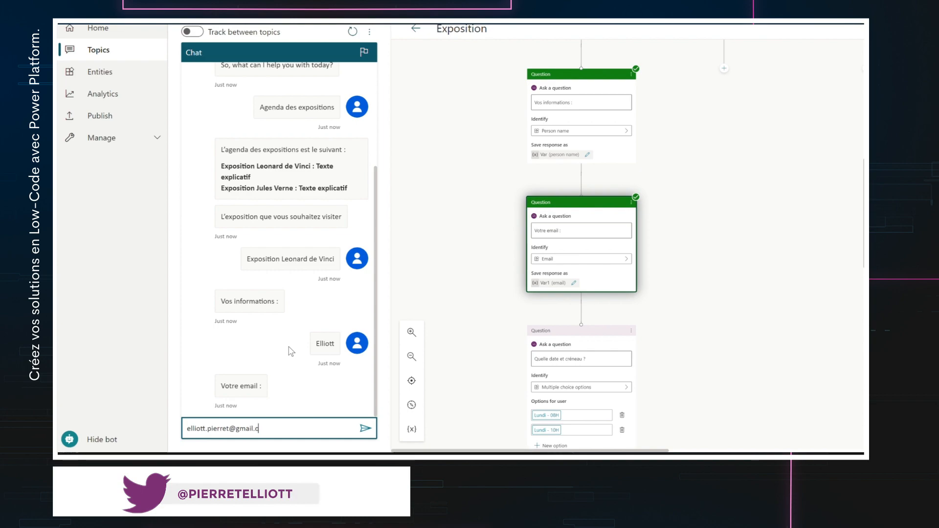
{"action": "key", "text": "Return"}
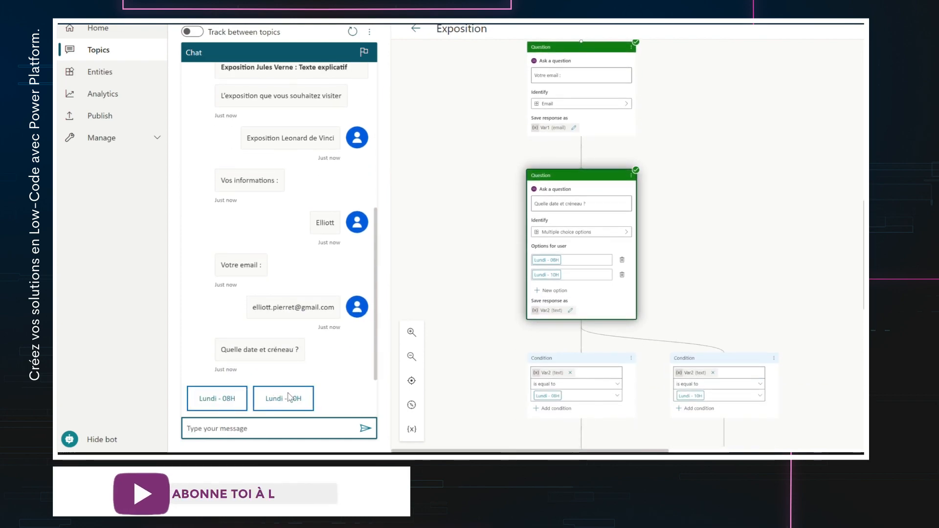
{"action": "scroll", "coordinate": [656, 292], "scroll_direction": "down", "scroll_amount": 4}
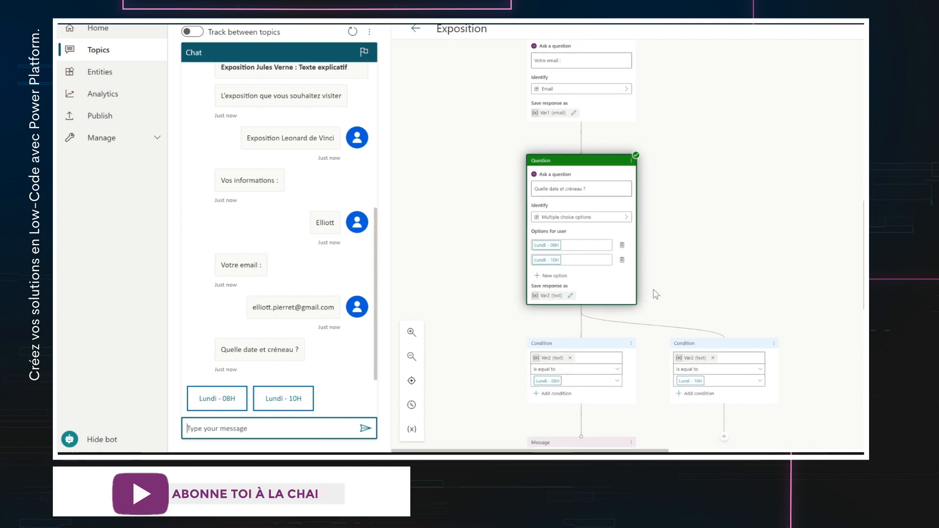
{"action": "left_click", "coordinate": [228, 400]}
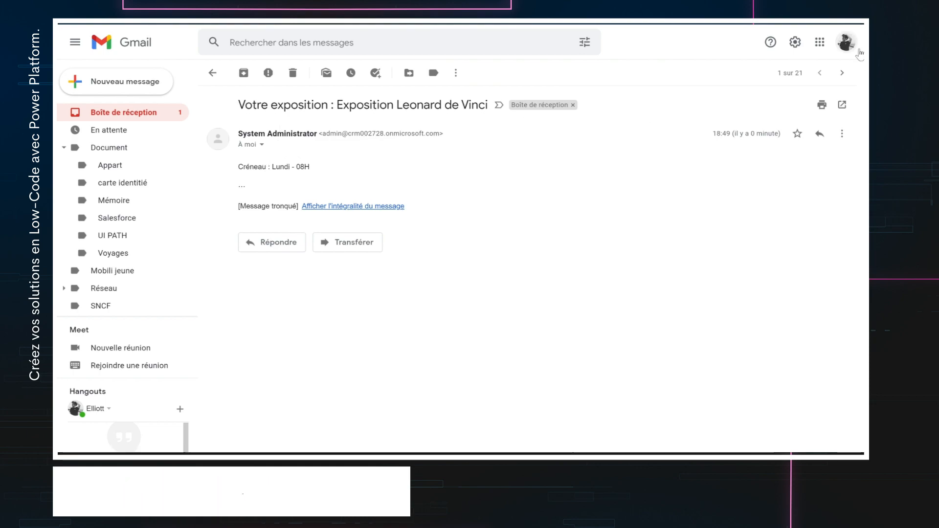
{"action": "left_click", "coordinate": [847, 43]}
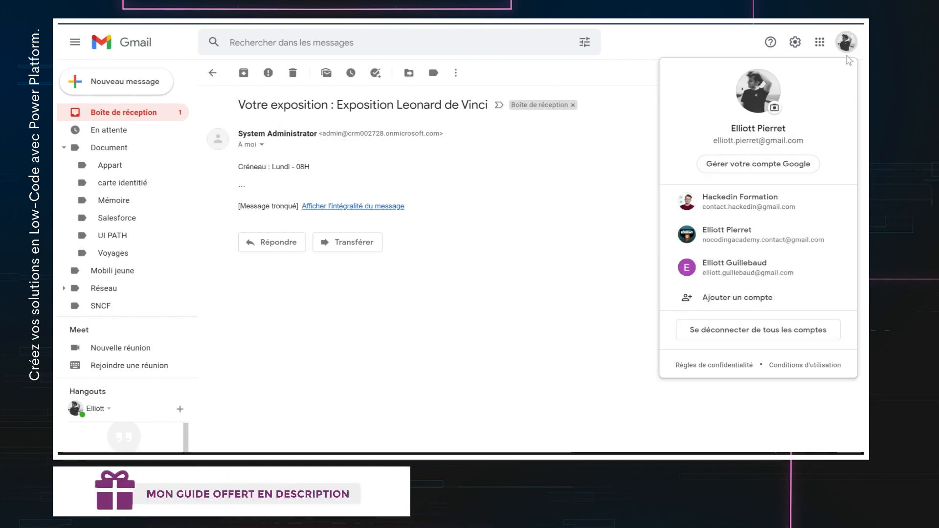
{"action": "left_click", "coordinate": [848, 45]}
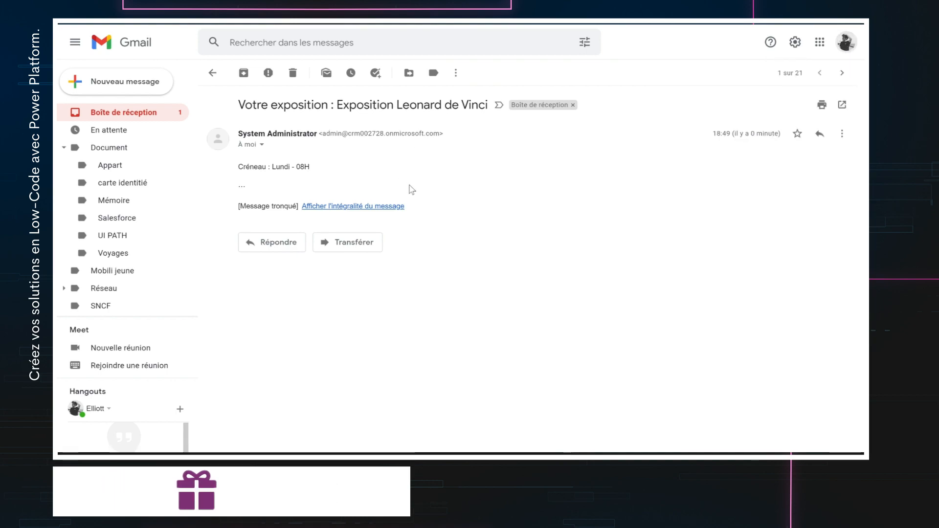